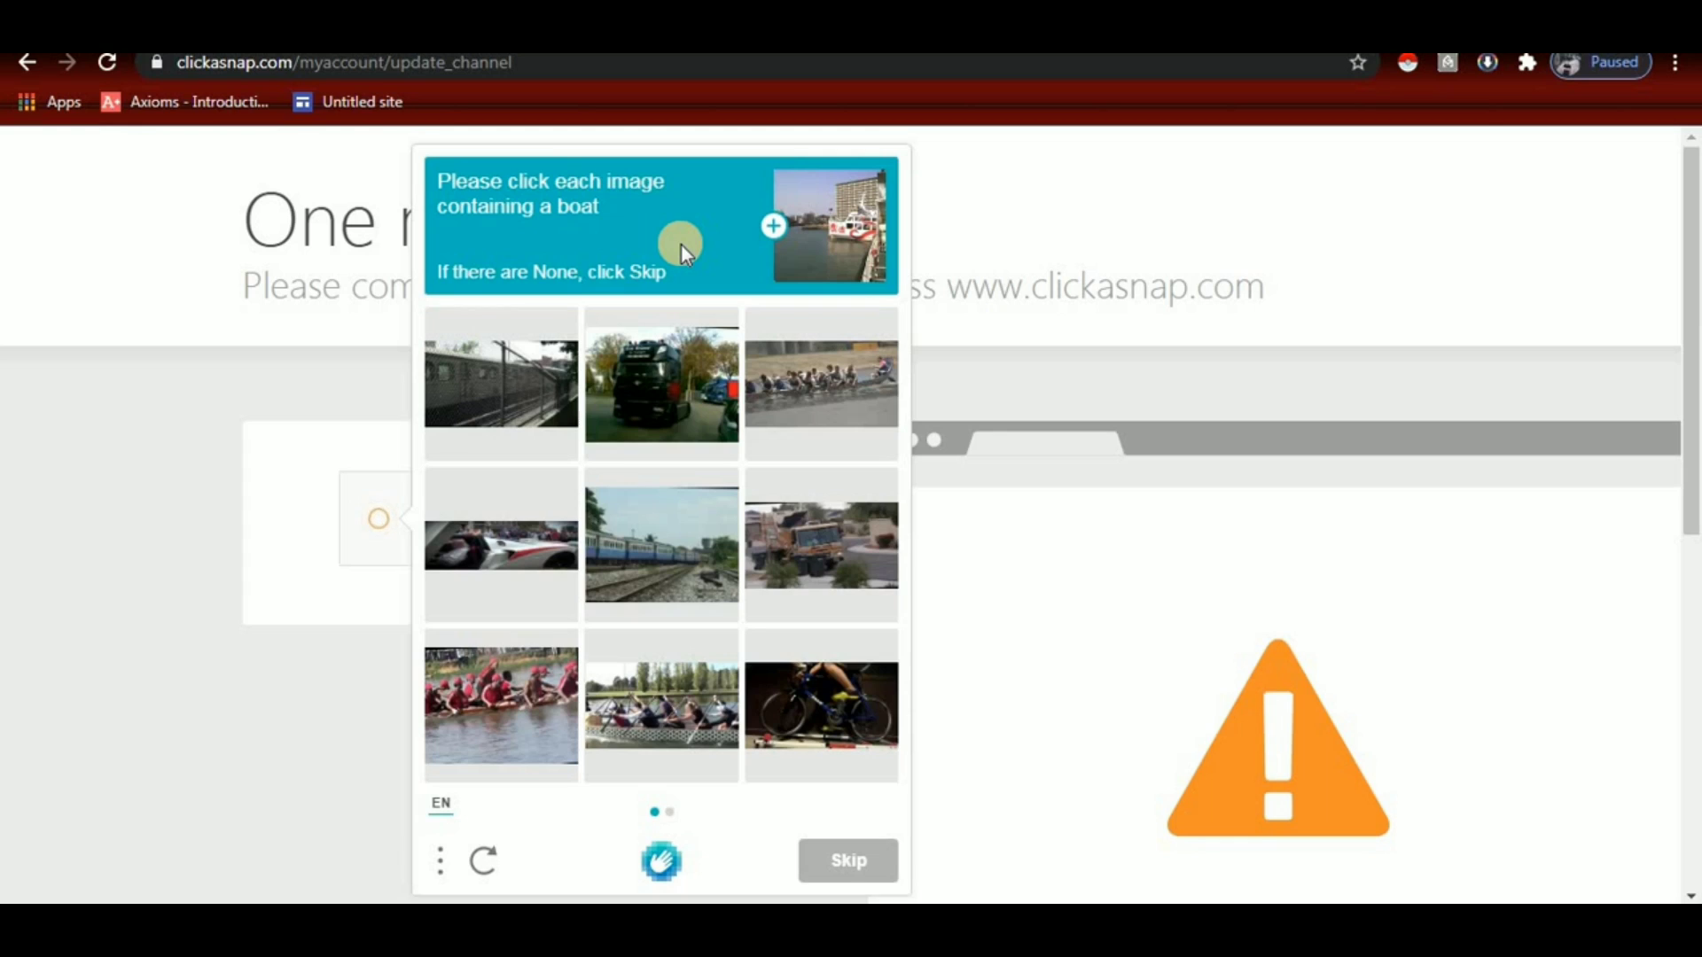
- Complete the ClickASnap security check by selecting the boat images in both challenge rounds, and reconfirm being human
{"action": "left_click", "coordinate": [492, 702]}
{"action": "left_click", "coordinate": [648, 697]}
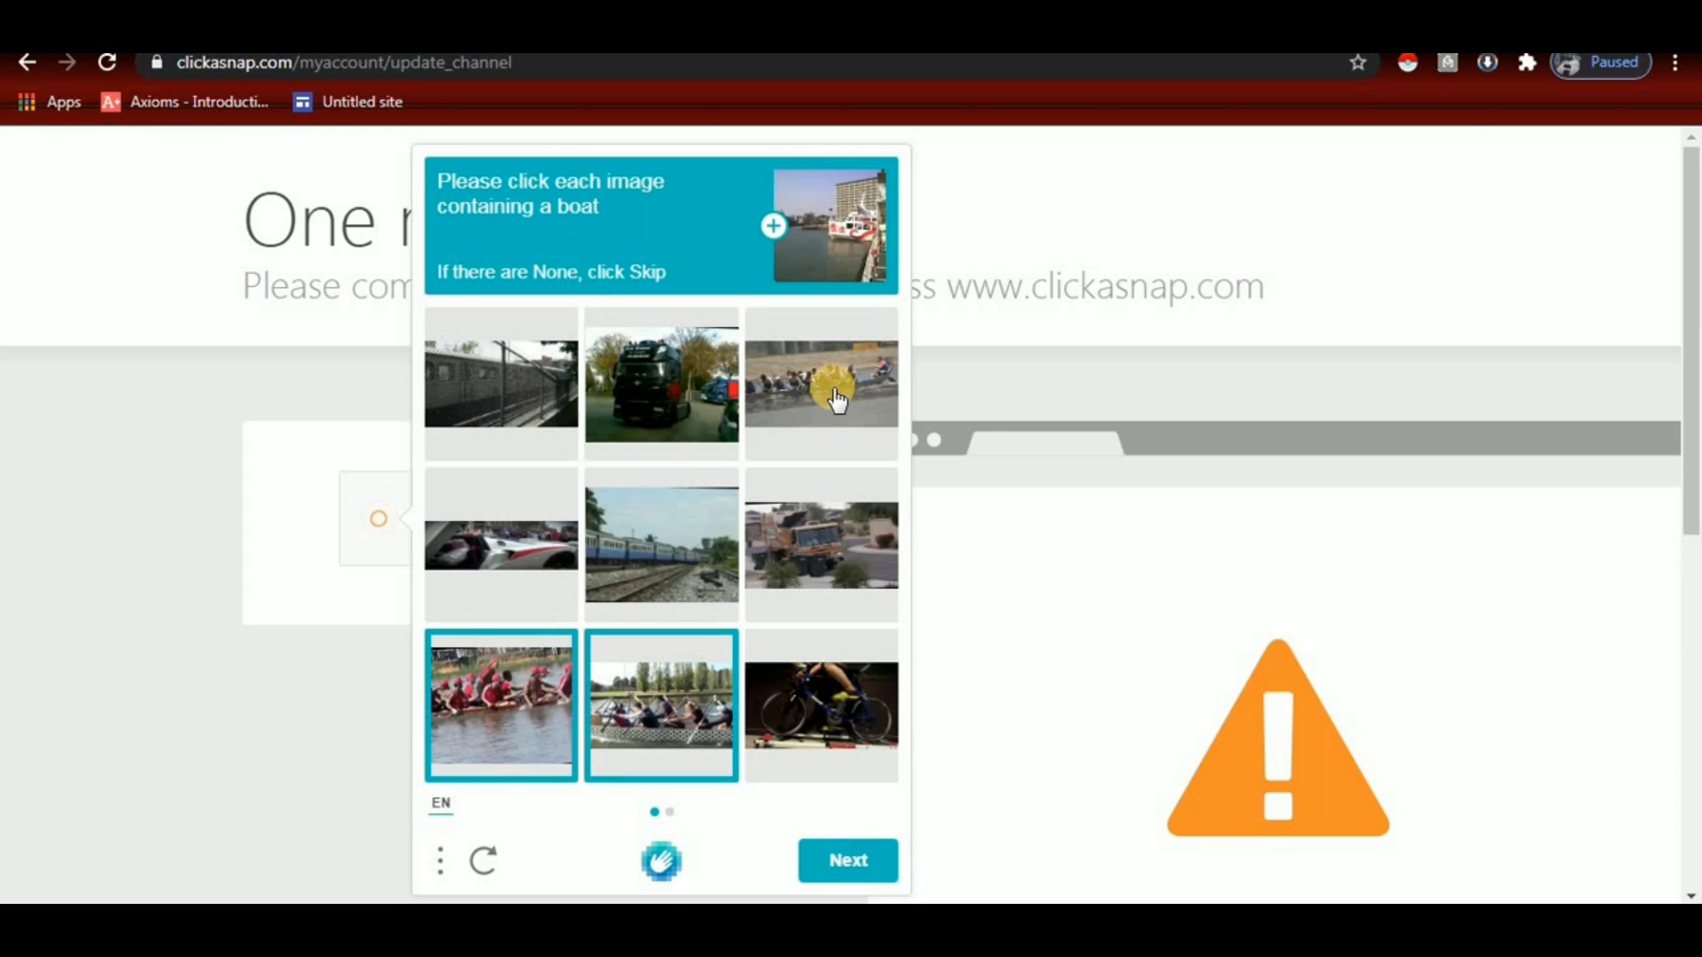
{"action": "left_click", "coordinate": [826, 391]}
{"action": "left_click", "coordinate": [848, 864]}
{"action": "left_click", "coordinate": [510, 397]}
{"action": "left_click", "coordinate": [678, 687]}
{"action": "left_click", "coordinate": [545, 705]}
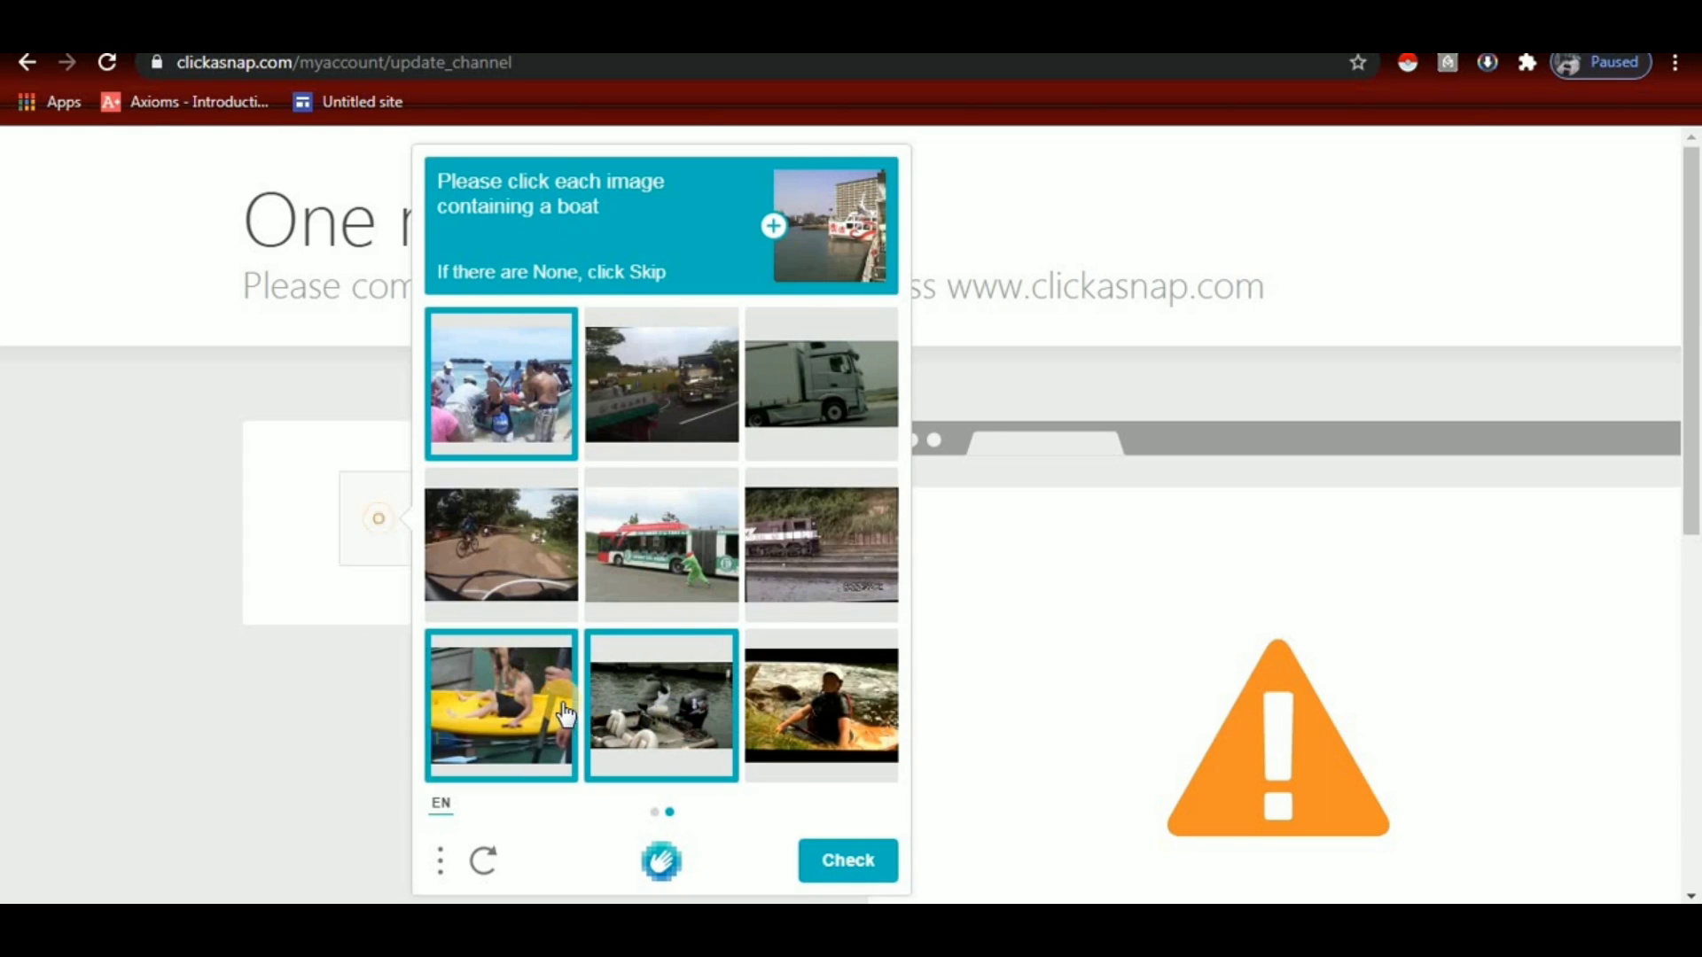
{"action": "left_click", "coordinate": [820, 704]}
{"action": "left_click", "coordinate": [846, 873]}
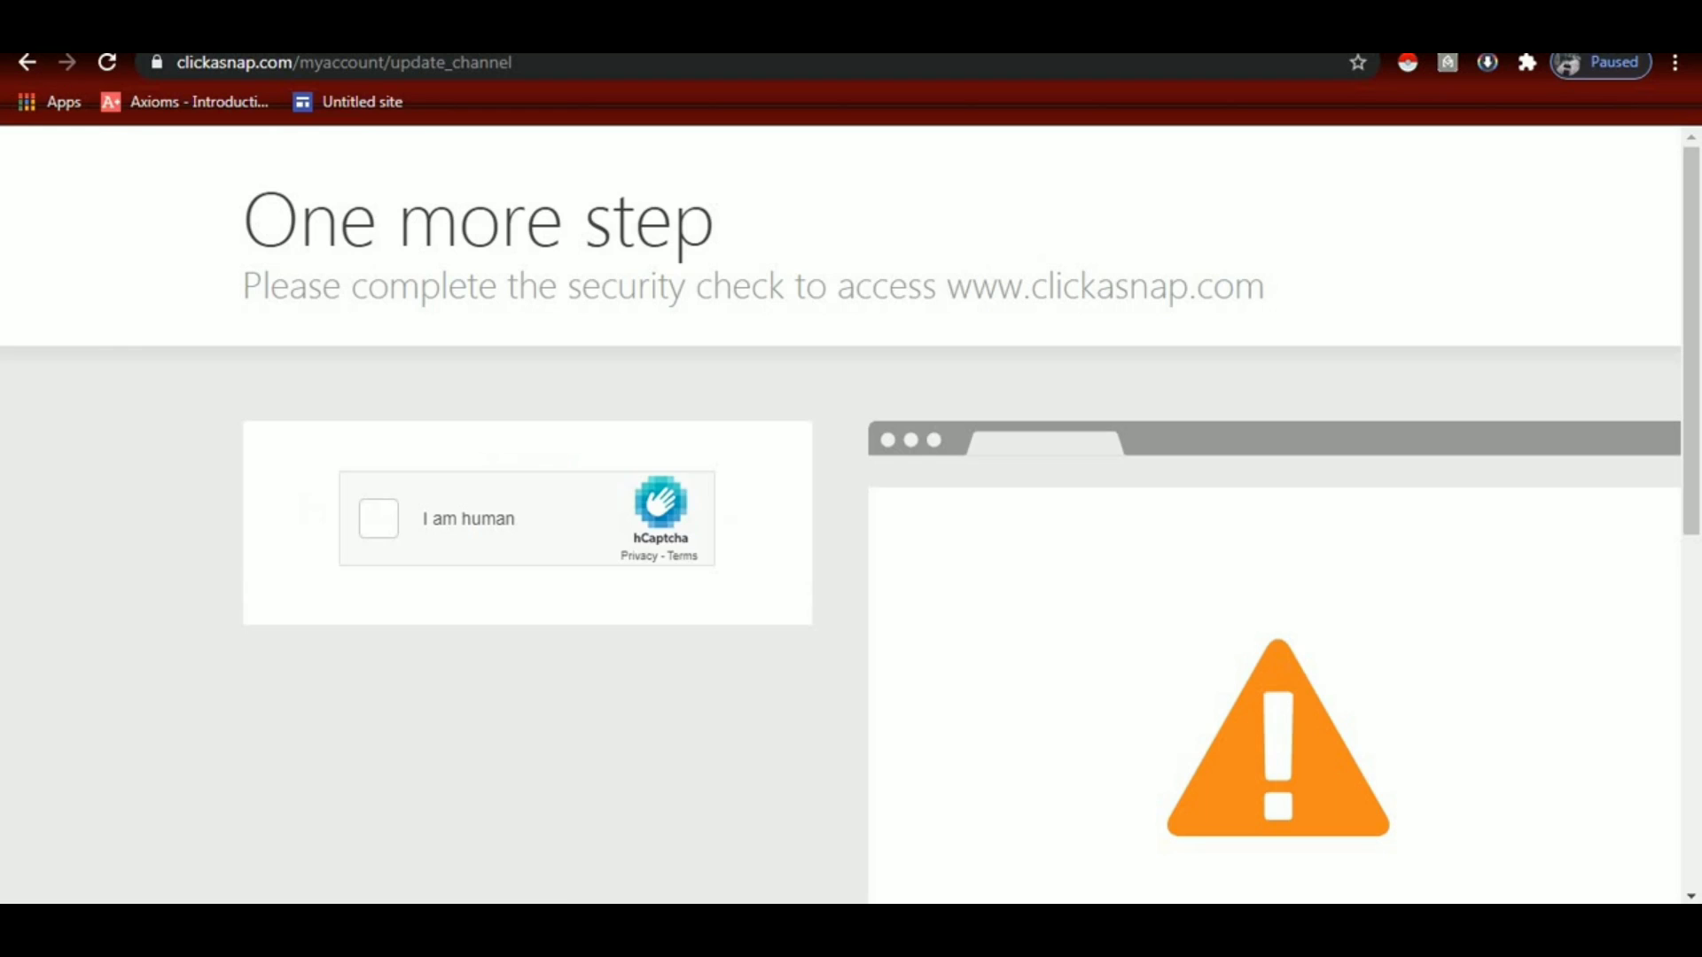
{"action": "left_click", "coordinate": [387, 529]}
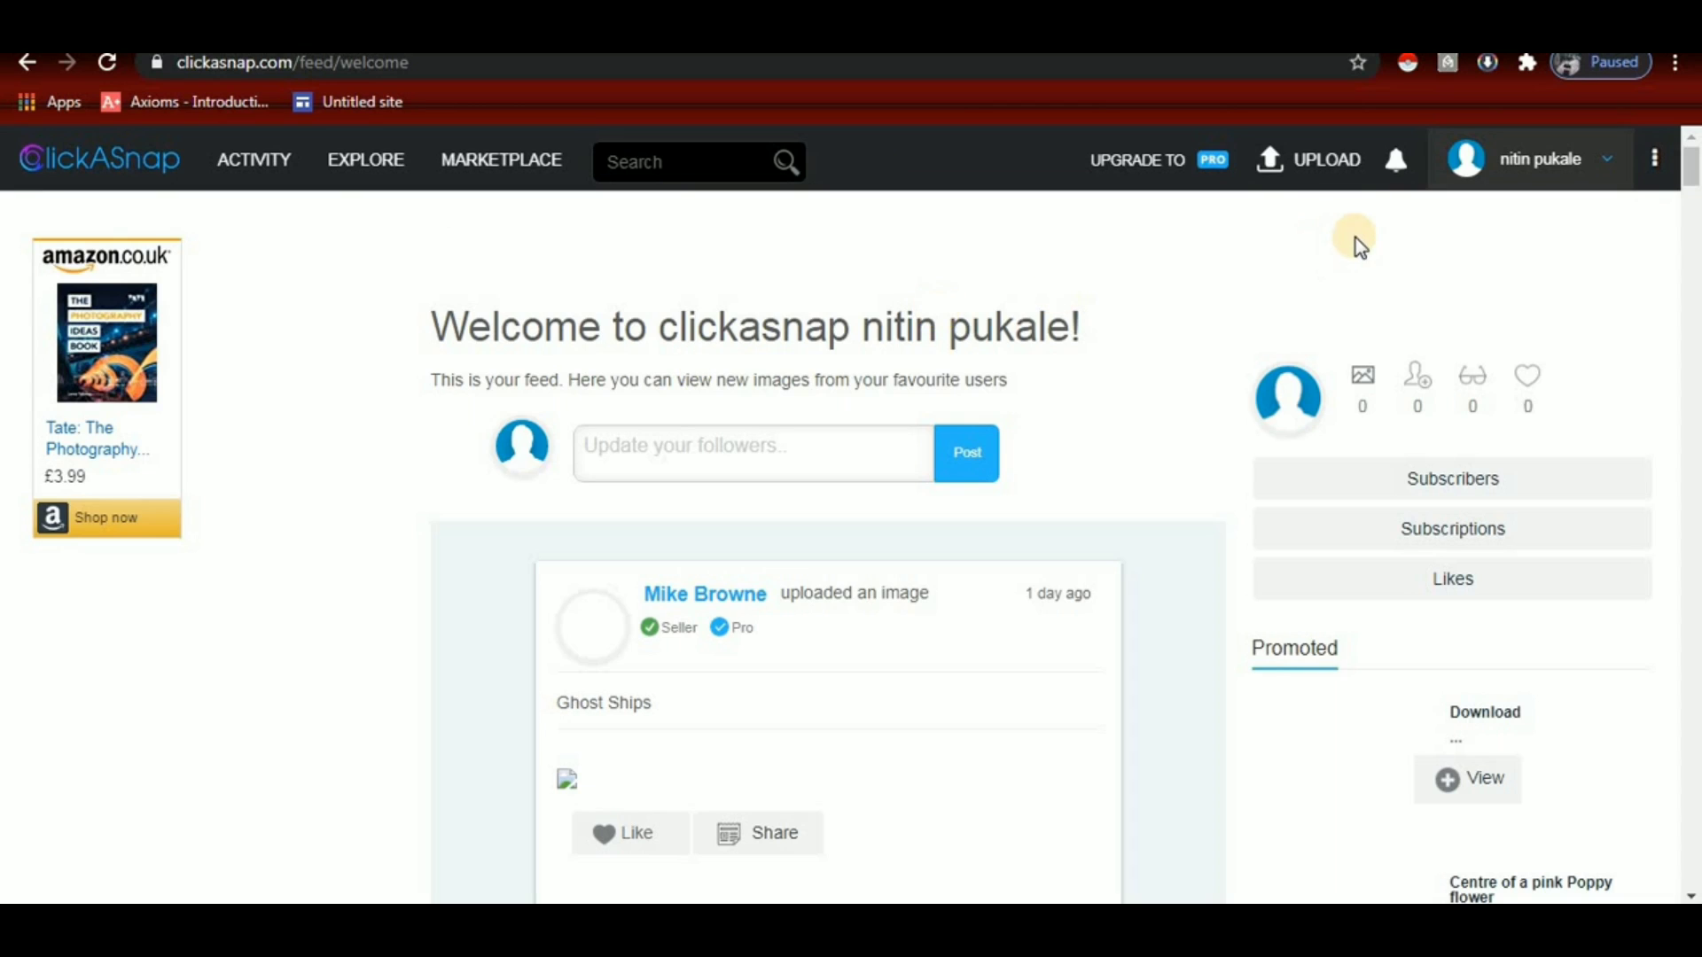
- Open the ClickASnap photo upload page and pass its security check by selecting the bicycle images in both challenge rounds
{"action": "left_click", "coordinate": [1327, 168]}
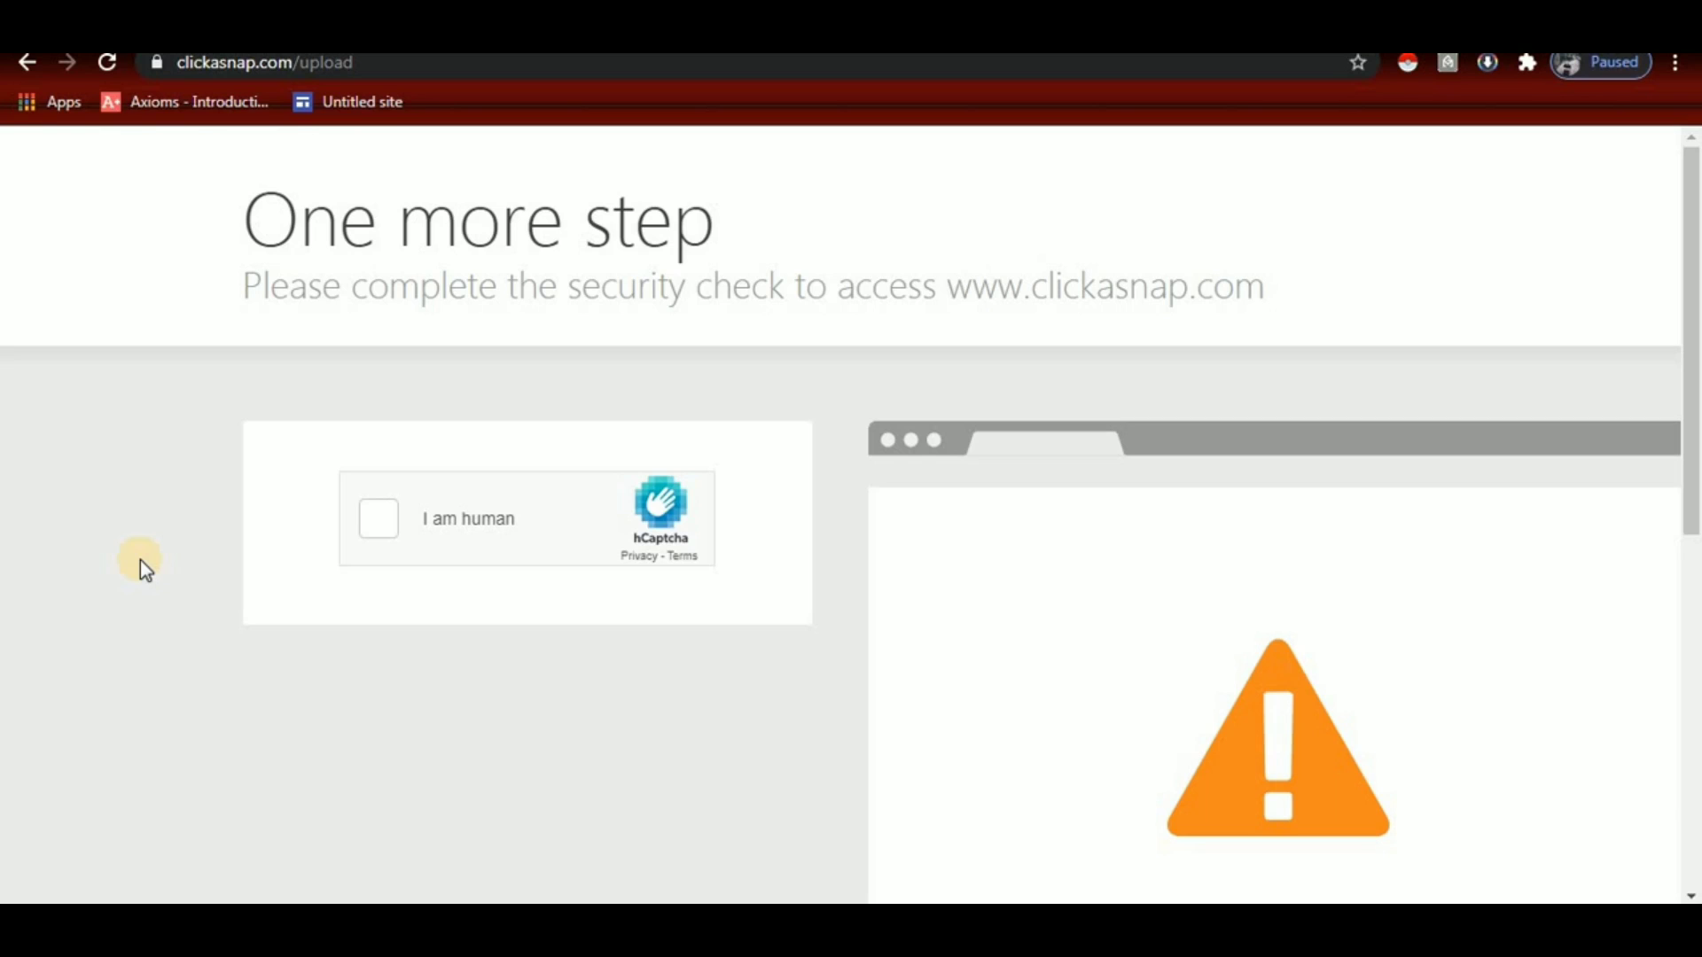
{"action": "left_click", "coordinate": [381, 523]}
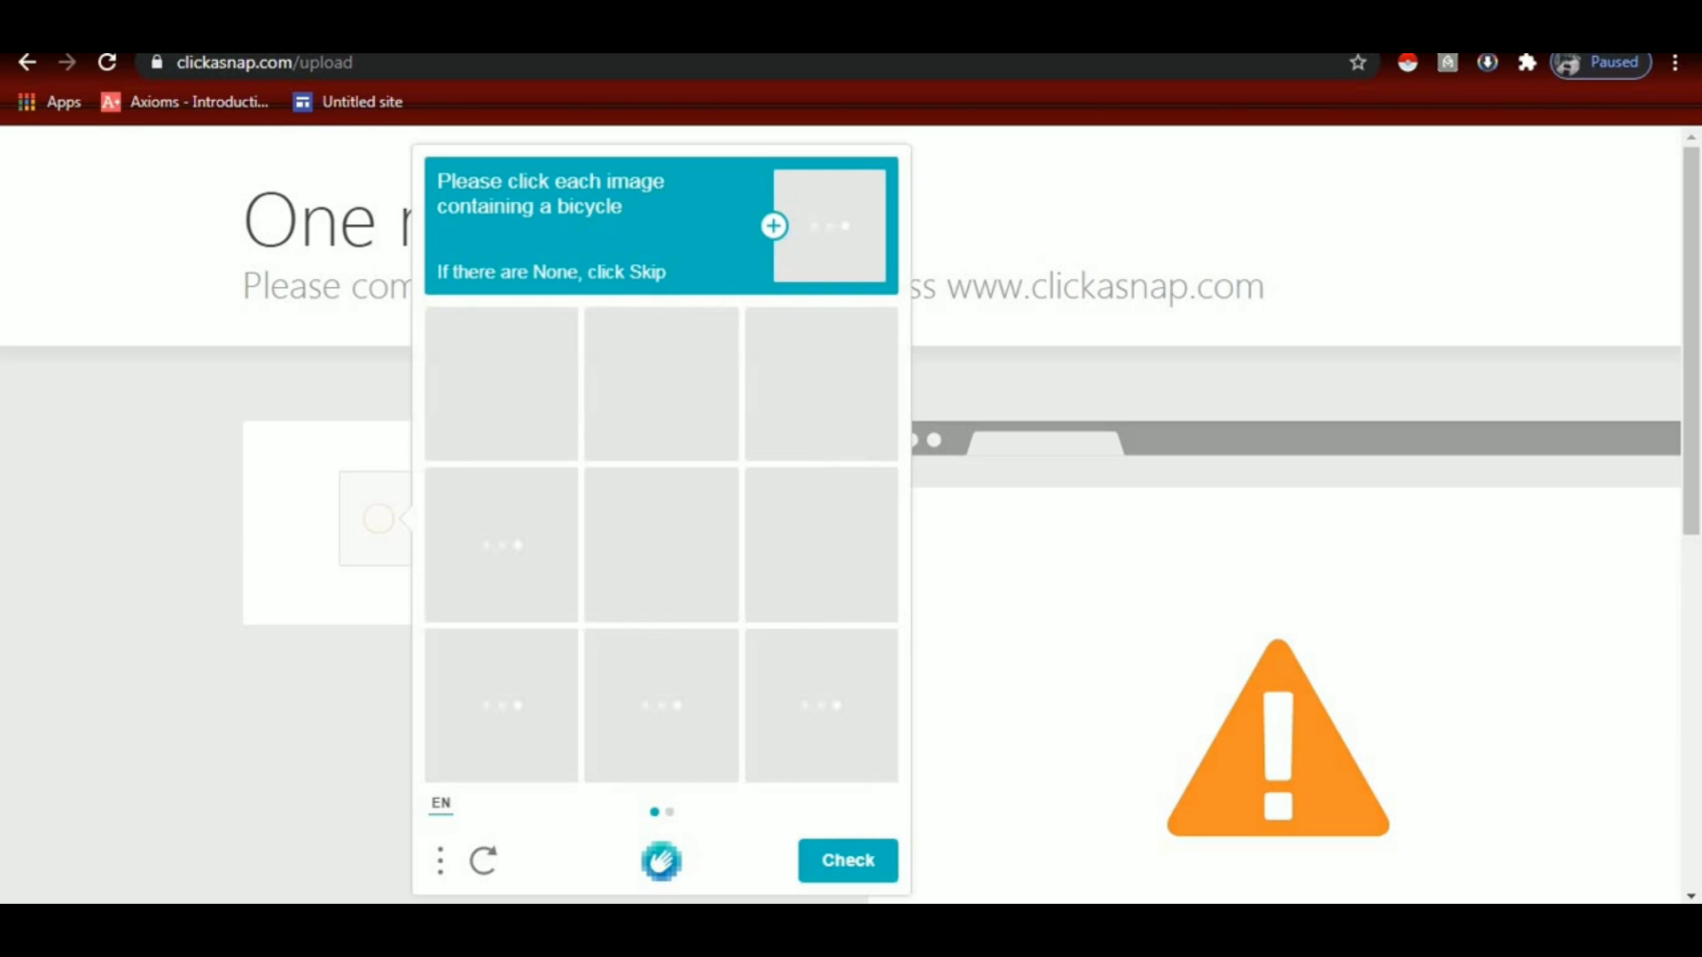
{"action": "left_click", "coordinate": [500, 384]}
{"action": "left_click", "coordinate": [680, 400]}
{"action": "left_click", "coordinate": [819, 400]}
{"action": "left_click", "coordinate": [831, 698]}
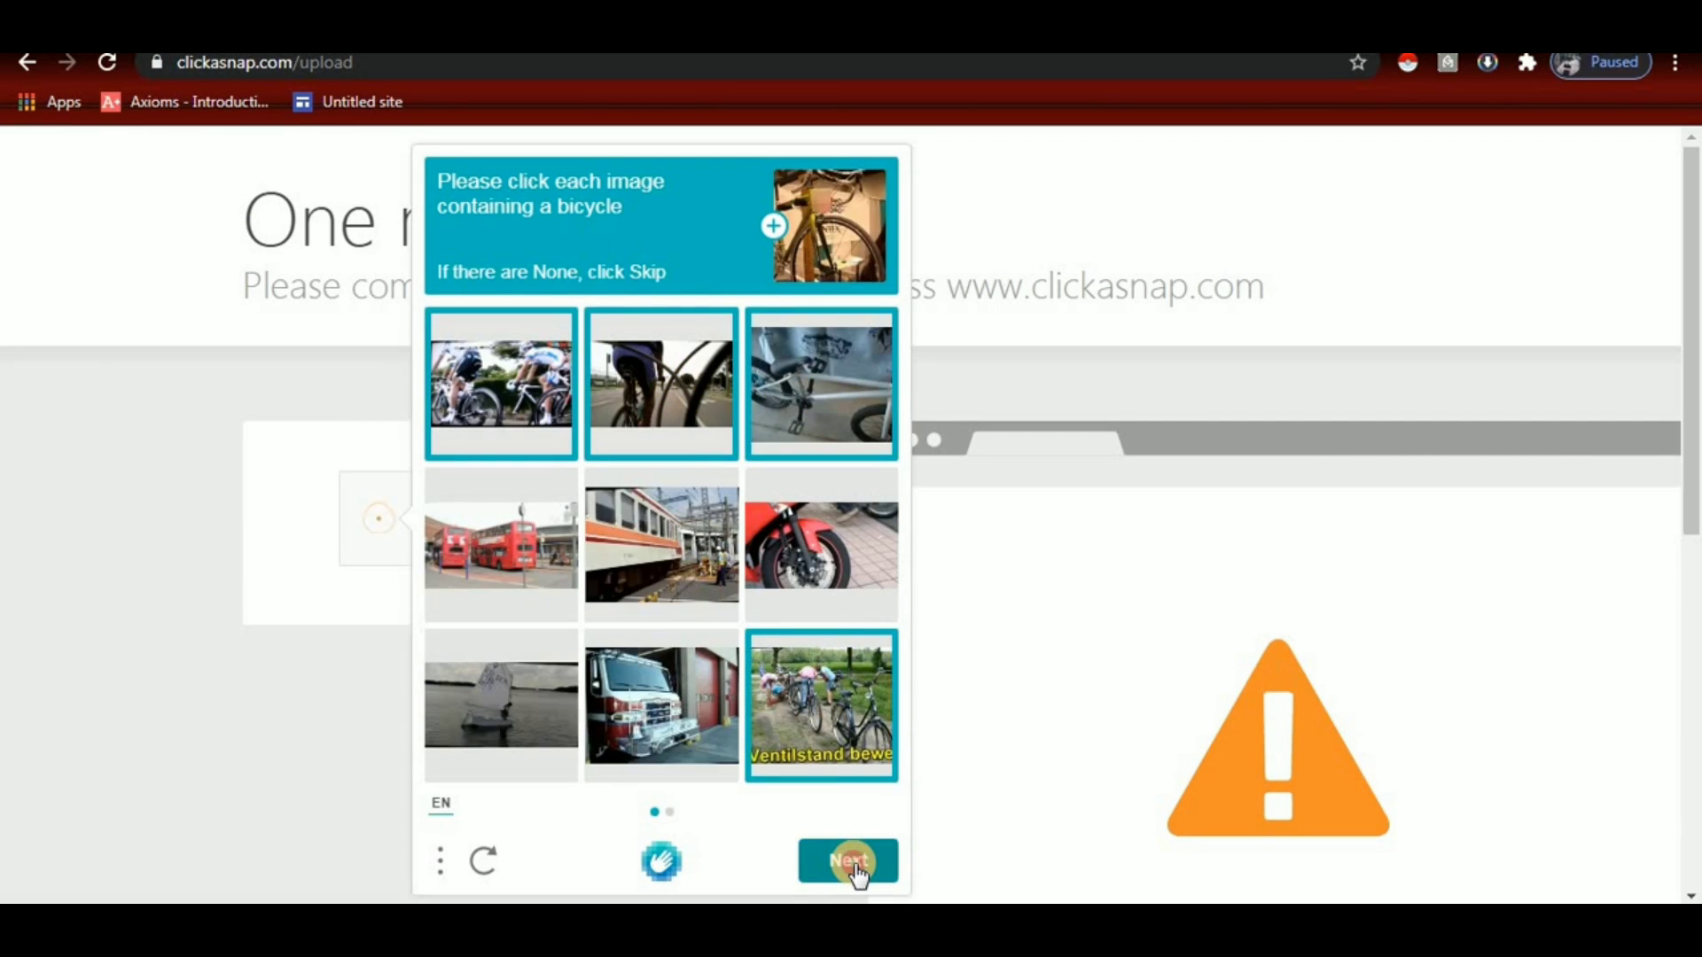
{"action": "left_click", "coordinate": [850, 862]}
{"action": "left_click", "coordinate": [511, 423]}
{"action": "left_click", "coordinate": [690, 403]}
{"action": "left_click", "coordinate": [660, 545]}
{"action": "left_click", "coordinate": [500, 705]}
{"action": "left_click", "coordinate": [850, 862]}
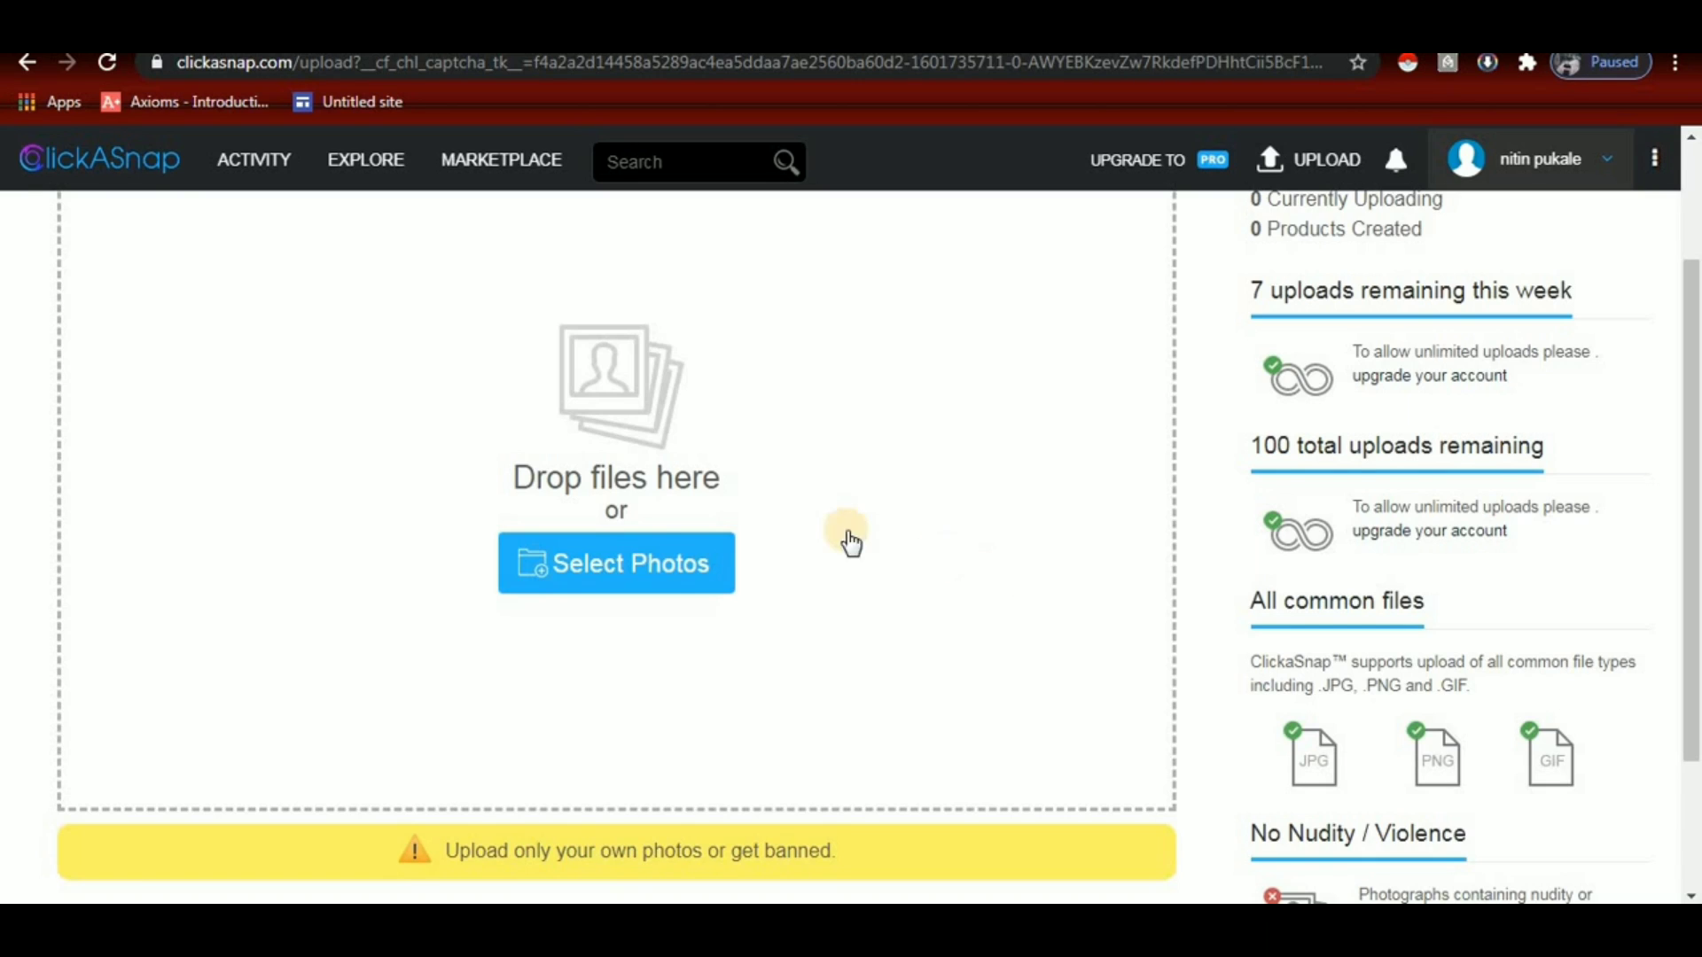
- Choose the photo IMG_20200811_112348 from the Desktop folder for upload
{"action": "left_click", "coordinate": [616, 571]}
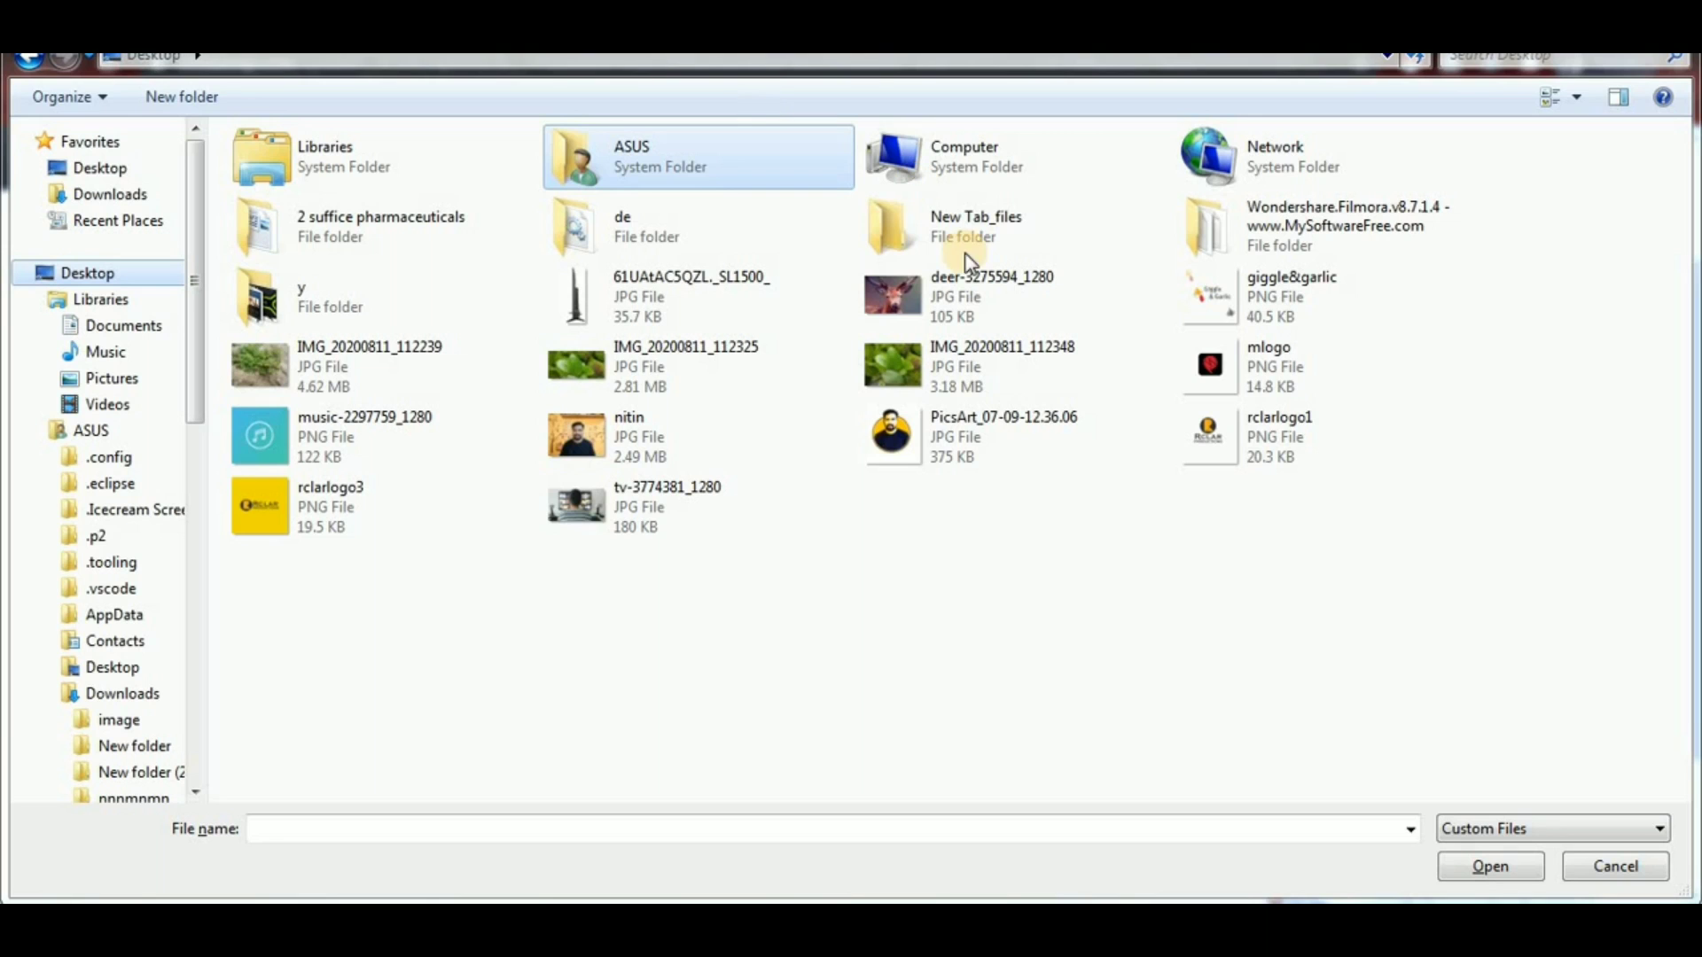
{"action": "left_click", "coordinate": [961, 359]}
{"action": "left_click", "coordinate": [993, 348]}
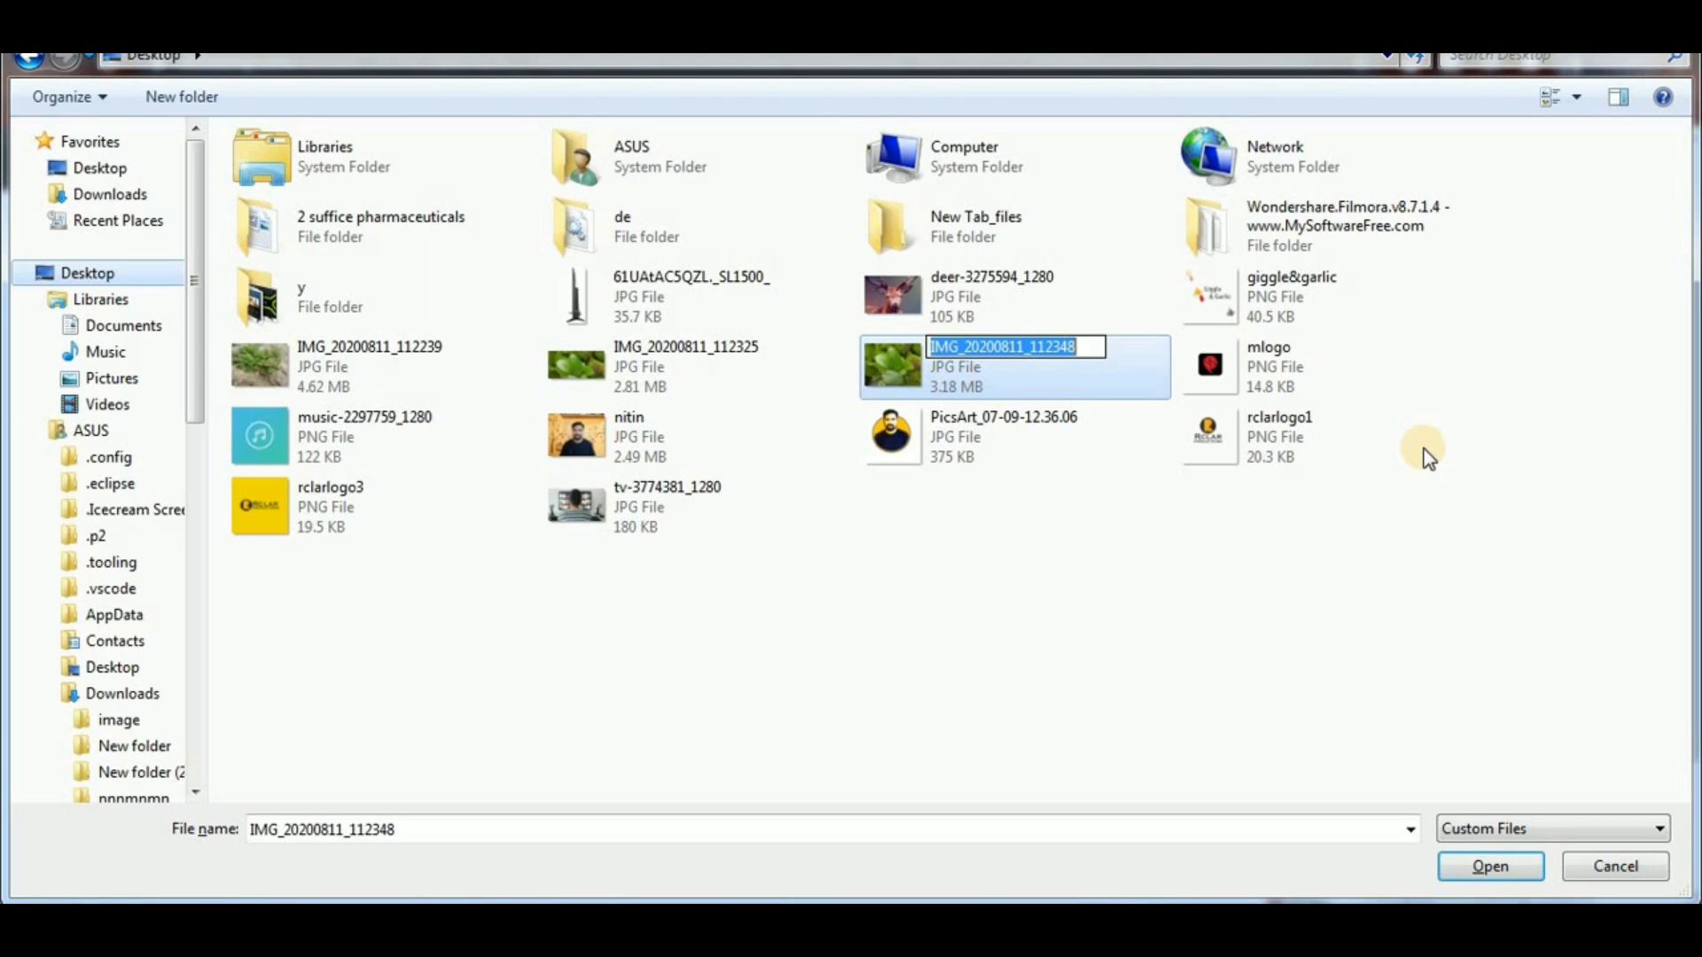
{"action": "left_click", "coordinate": [1487, 869]}
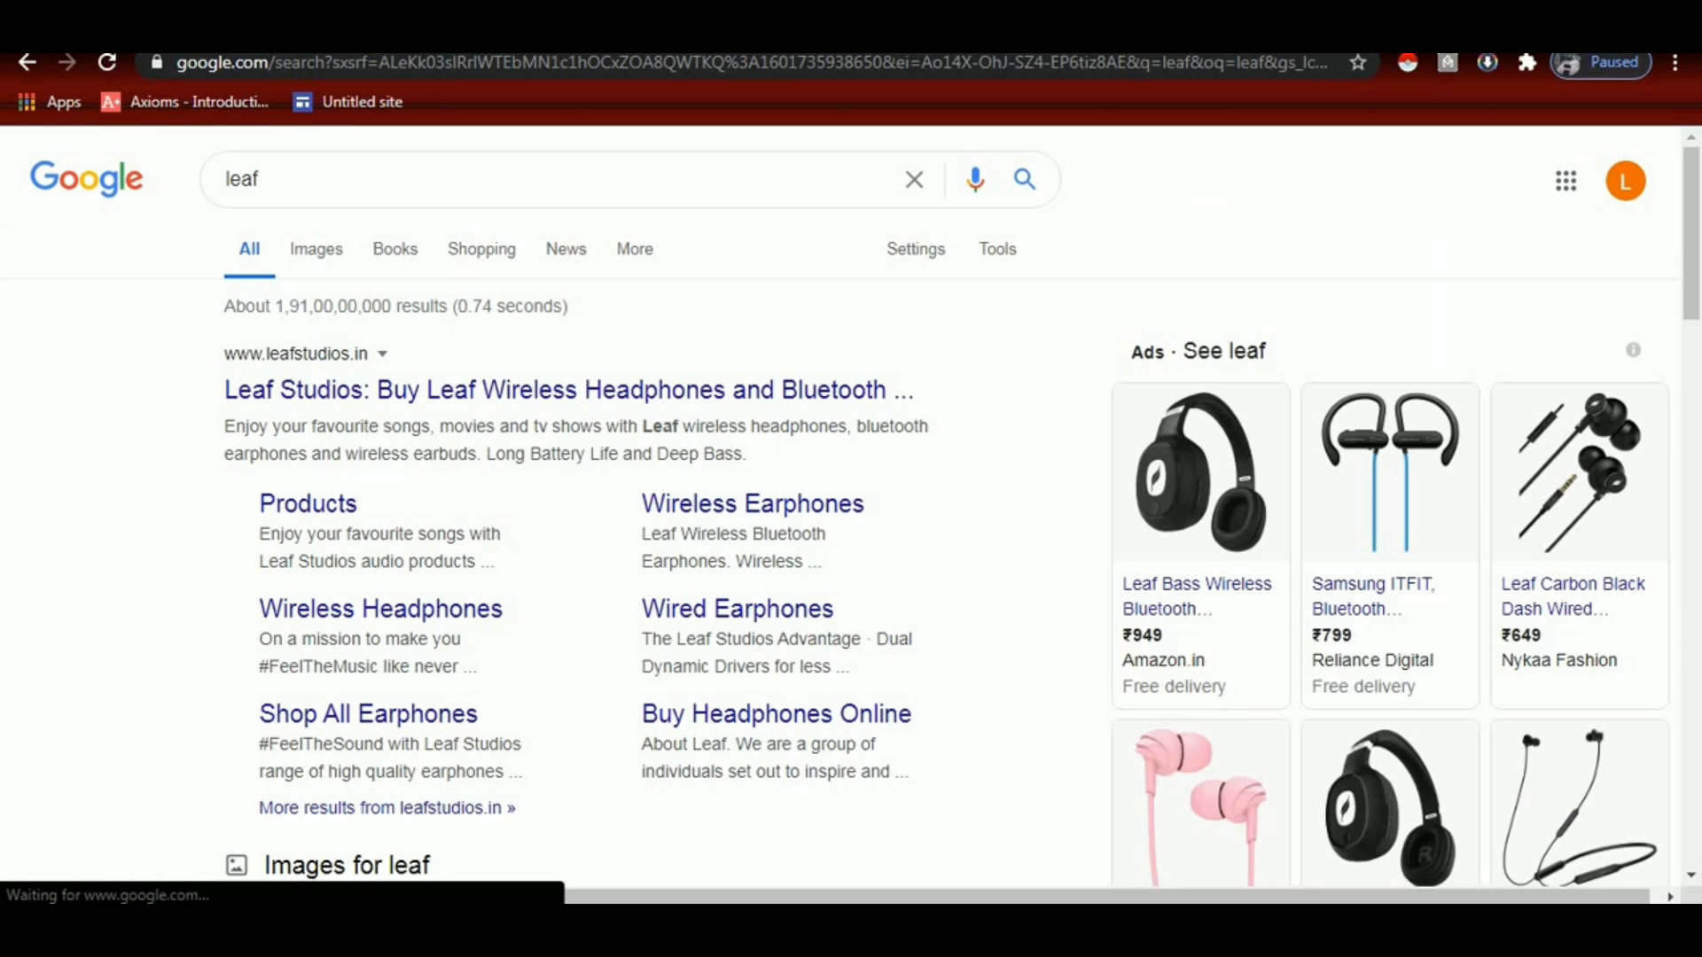
- Open the Britannica image of sunlit leaves from the Google results for "leaf" and view its source title and related images
{"action": "left_click", "coordinate": [63, 542]}
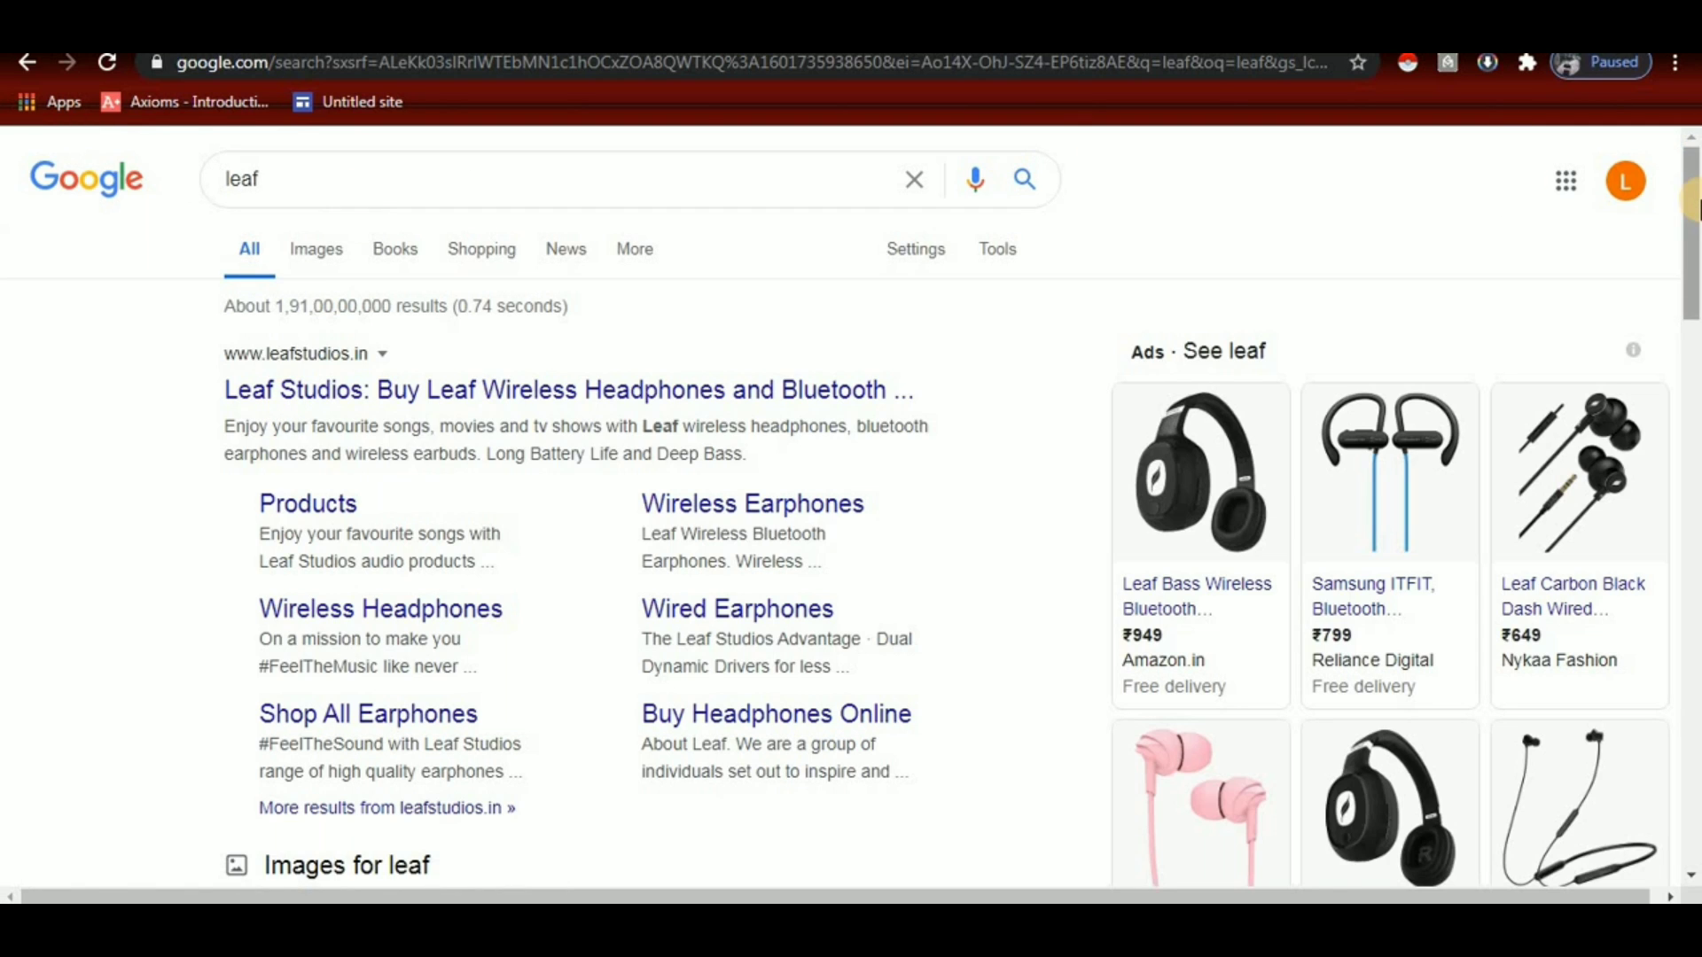
{"action": "left_click_drag", "start_coordinate": [1693, 202], "coordinate": [1693, 299]}
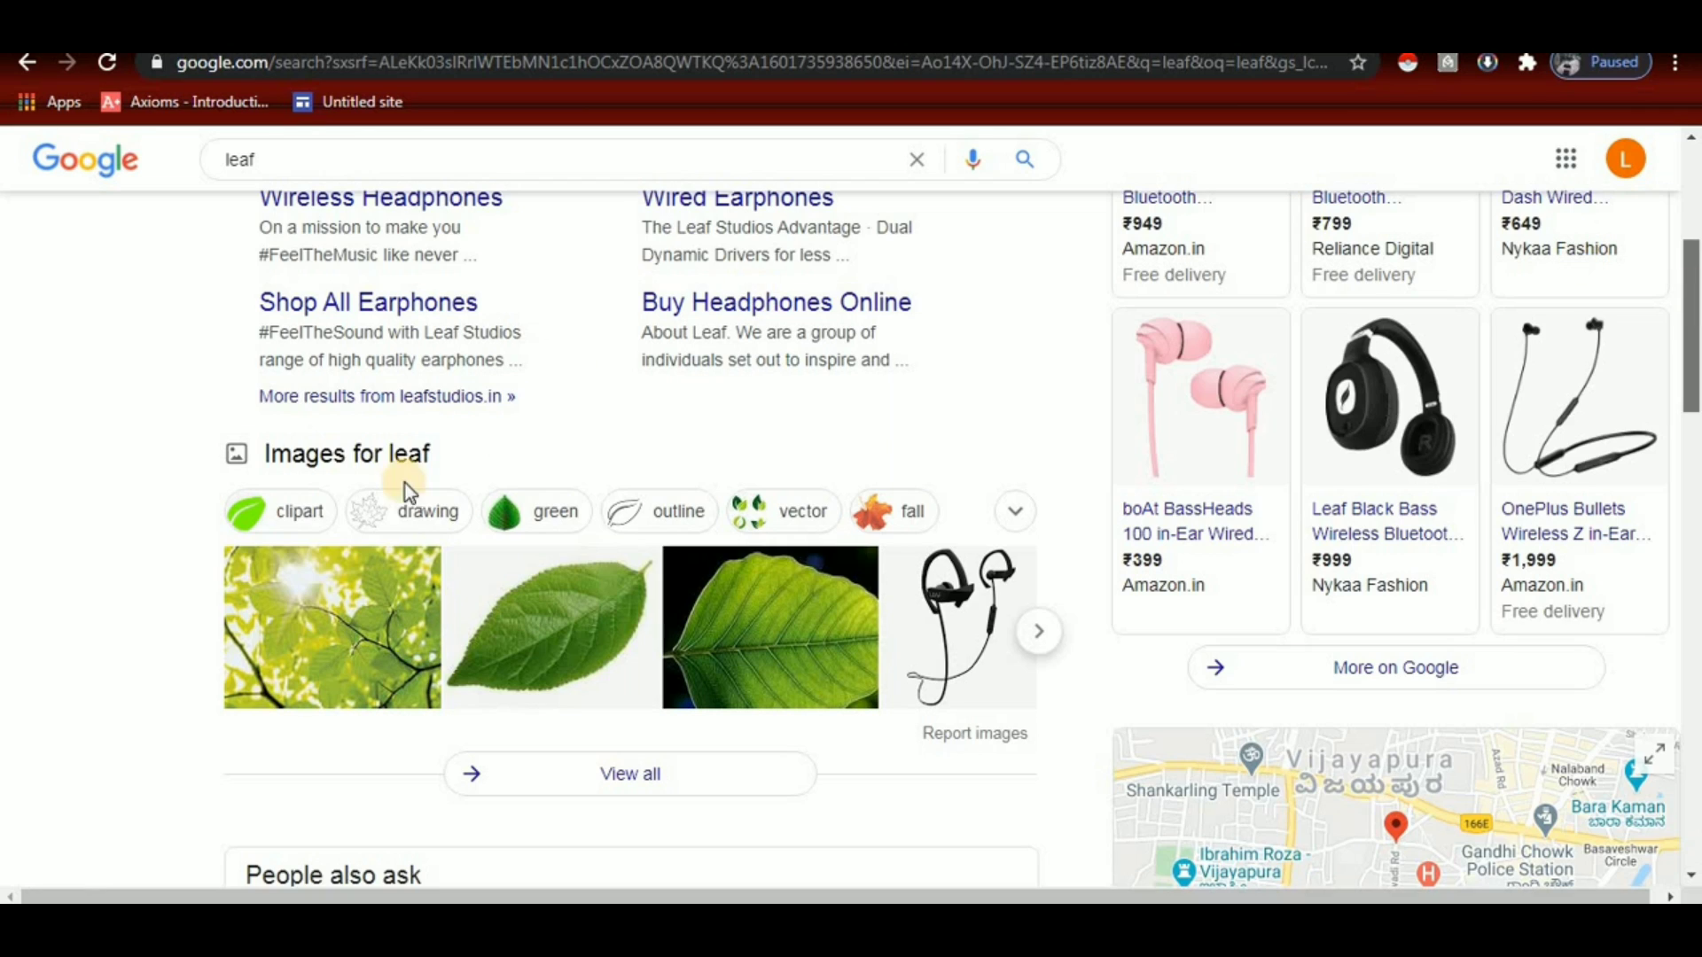
{"action": "left_click", "coordinate": [342, 644]}
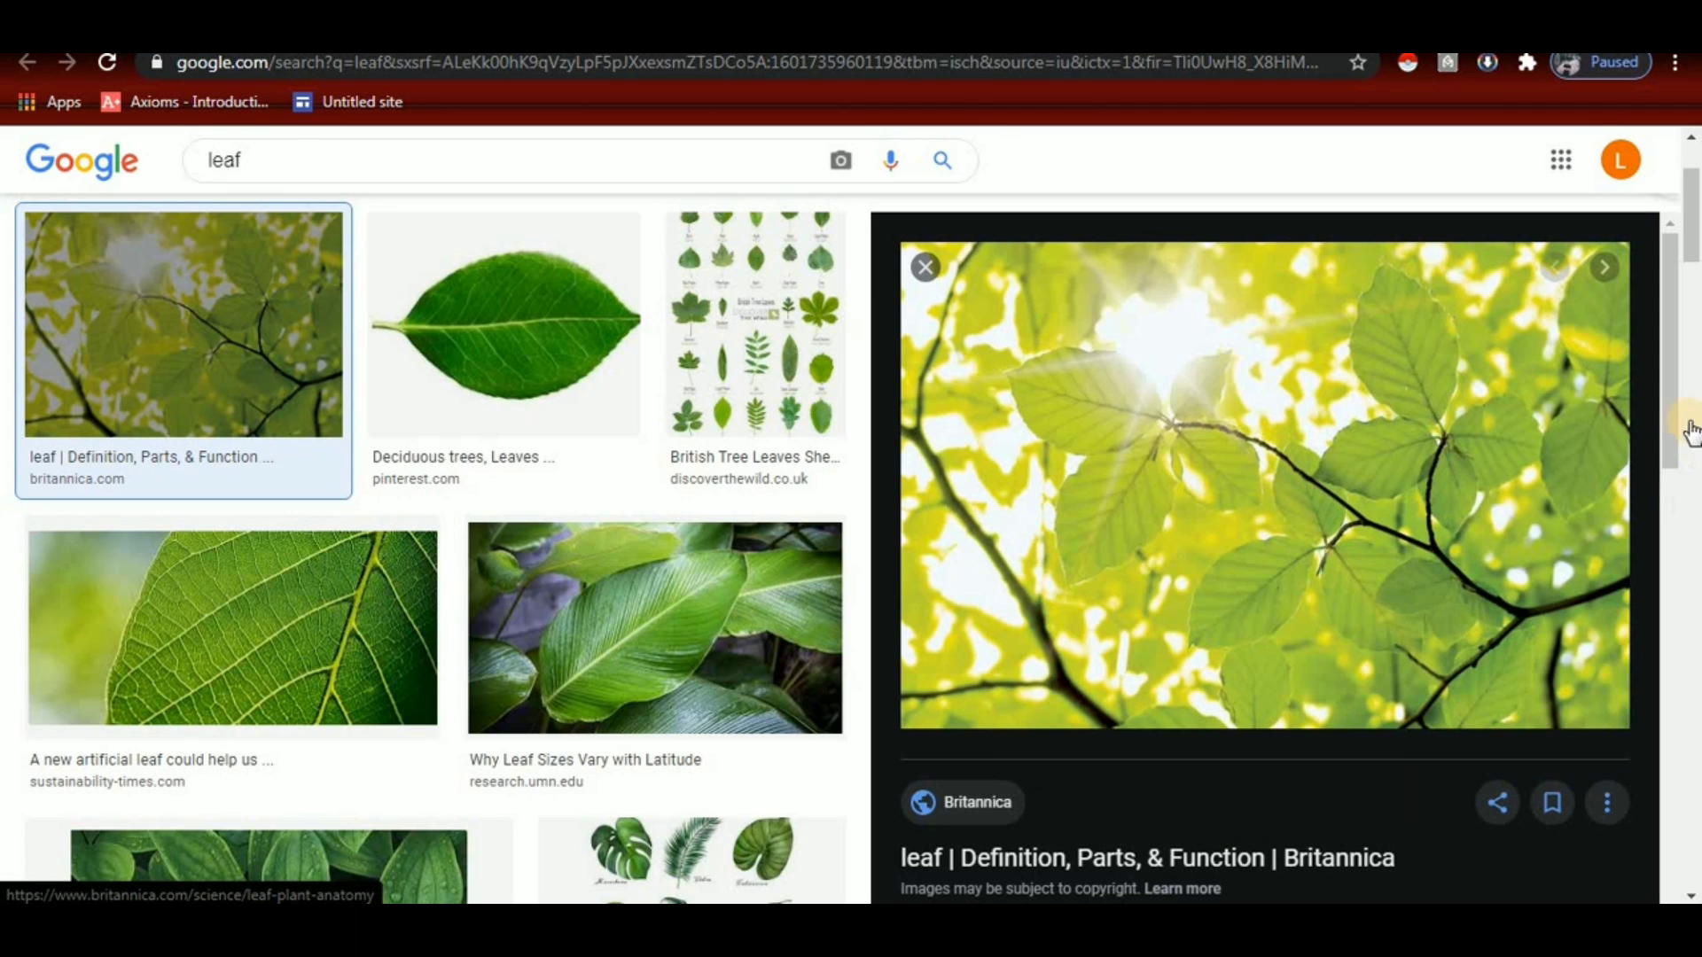
{"action": "left_click_drag", "start_coordinate": [1674, 408], "coordinate": [1666, 475]}
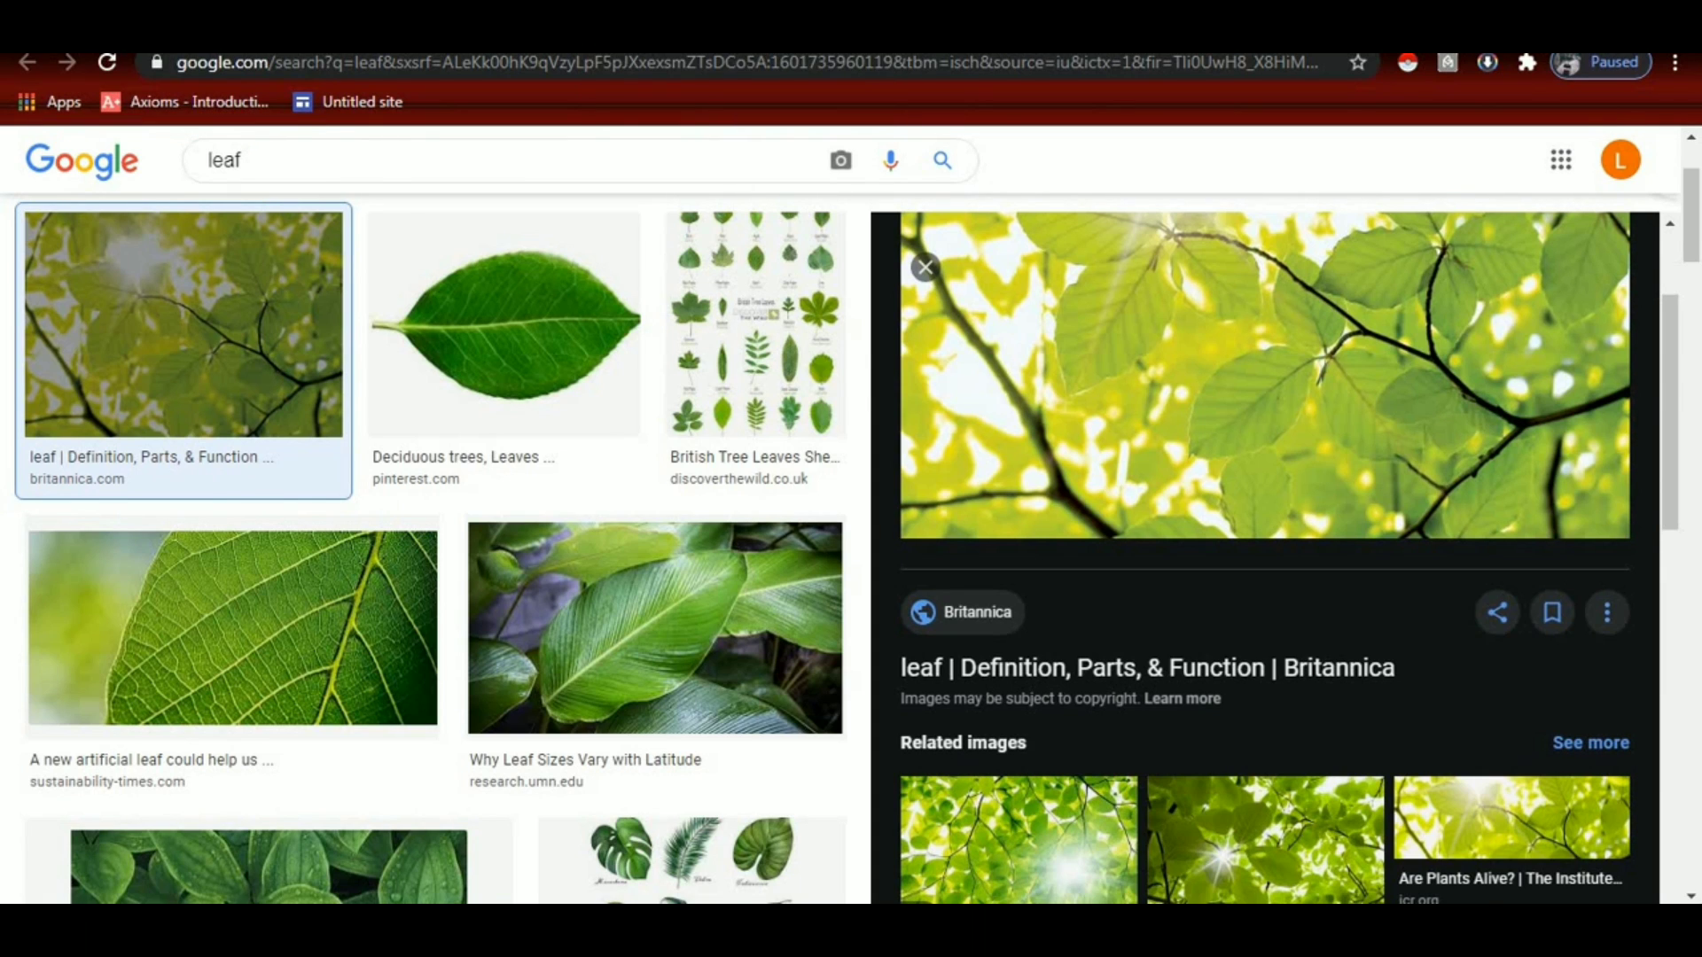
- Switch to the "rose flower images" results and open the Freepik source page of the selected red rose photo
{"action": "key", "text": "ctrl+Tab"}
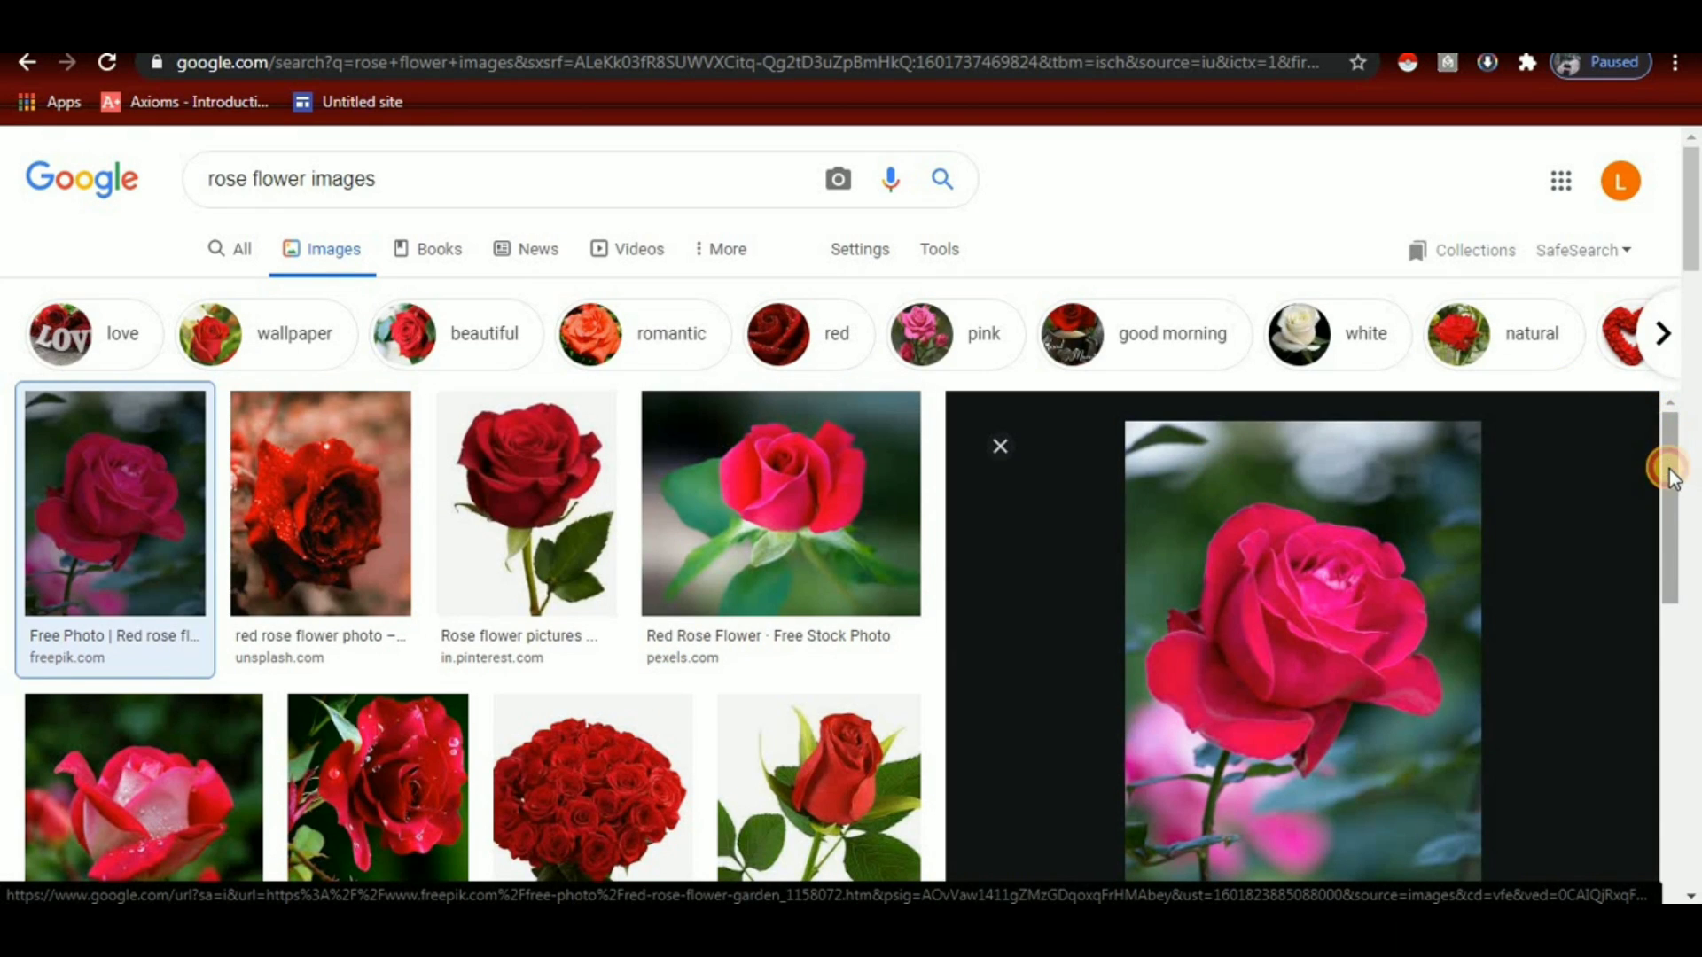
{"action": "scroll", "coordinate": [1668, 476], "scroll_direction": "down", "scroll_amount": 4}
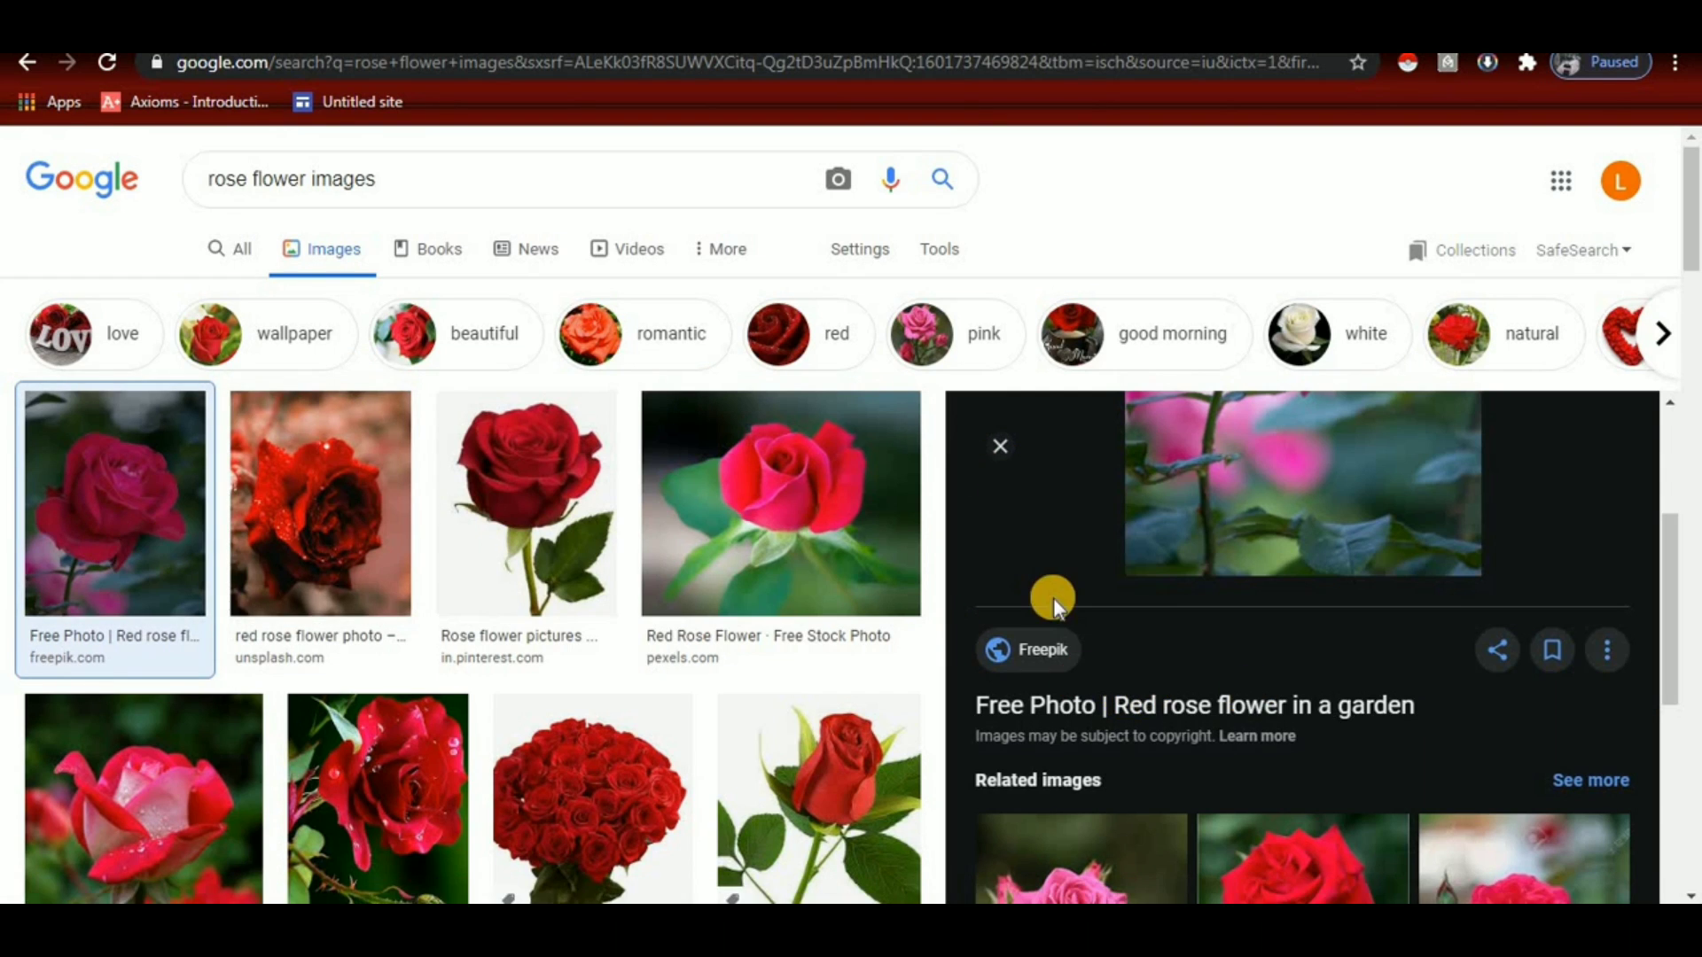
{"action": "left_click", "coordinate": [1363, 510]}
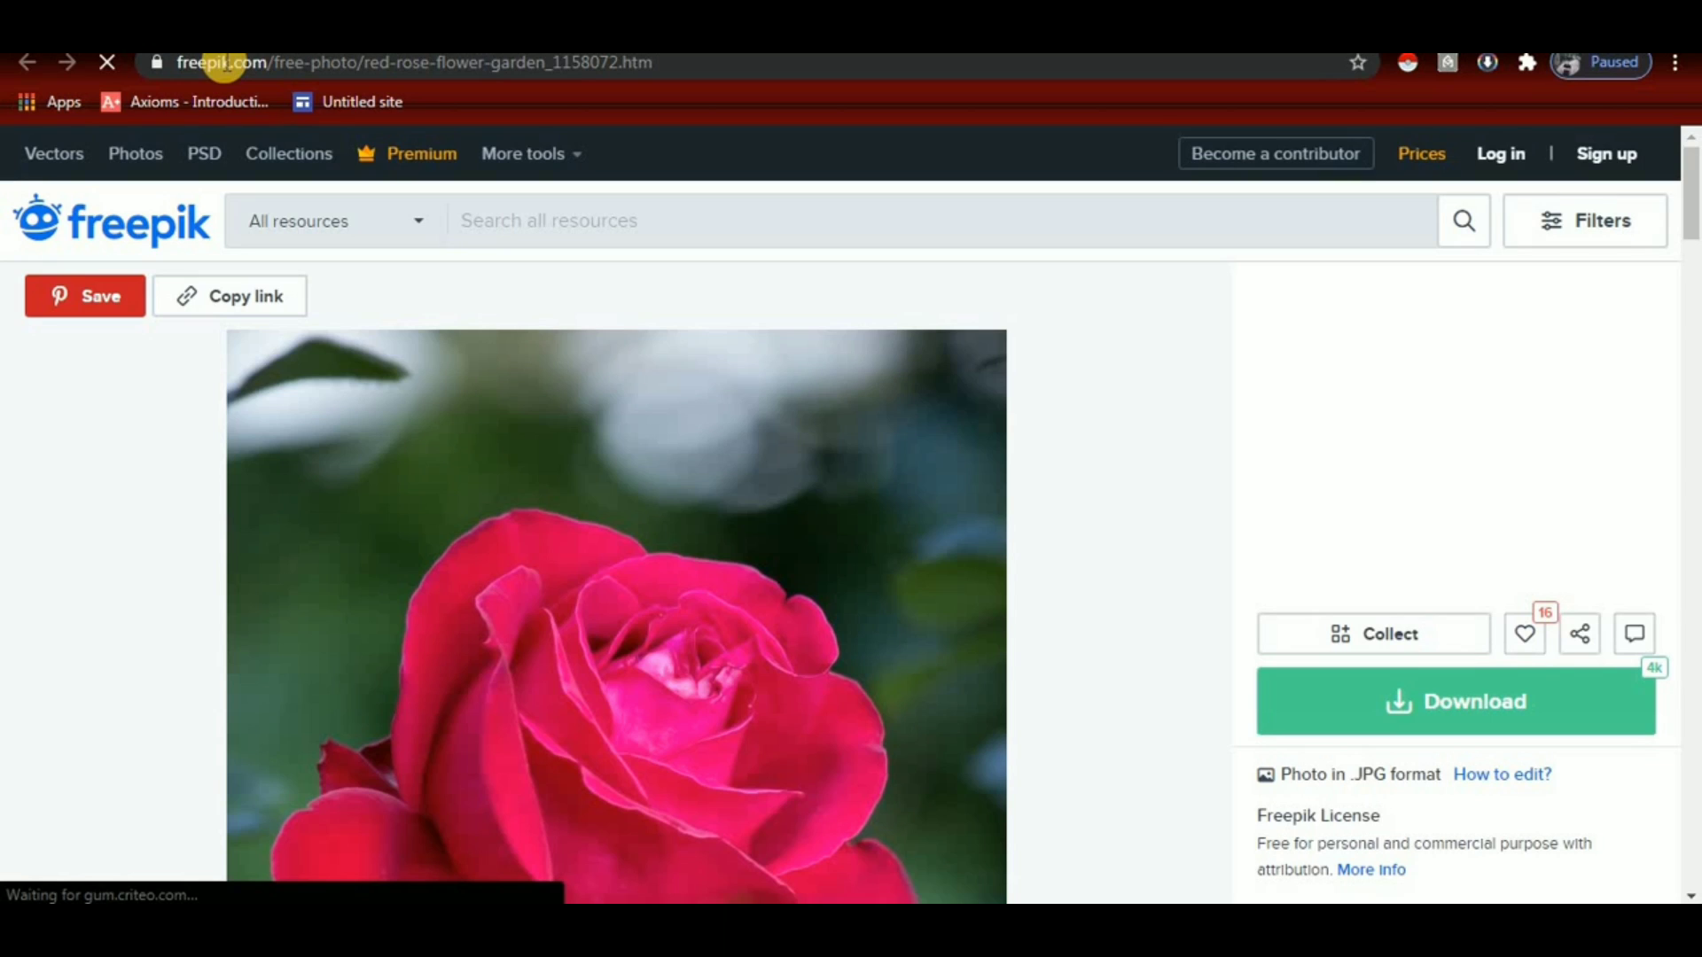
- Copy the Freepik red rose page address and run a meta tag check on it in Hey Meta
{"action": "left_click_drag", "start_coordinate": [224, 62], "coordinate": [175, 62]}
{"action": "key", "text": "ctrl+c"}
{"action": "left_click", "coordinate": [754, 62]}
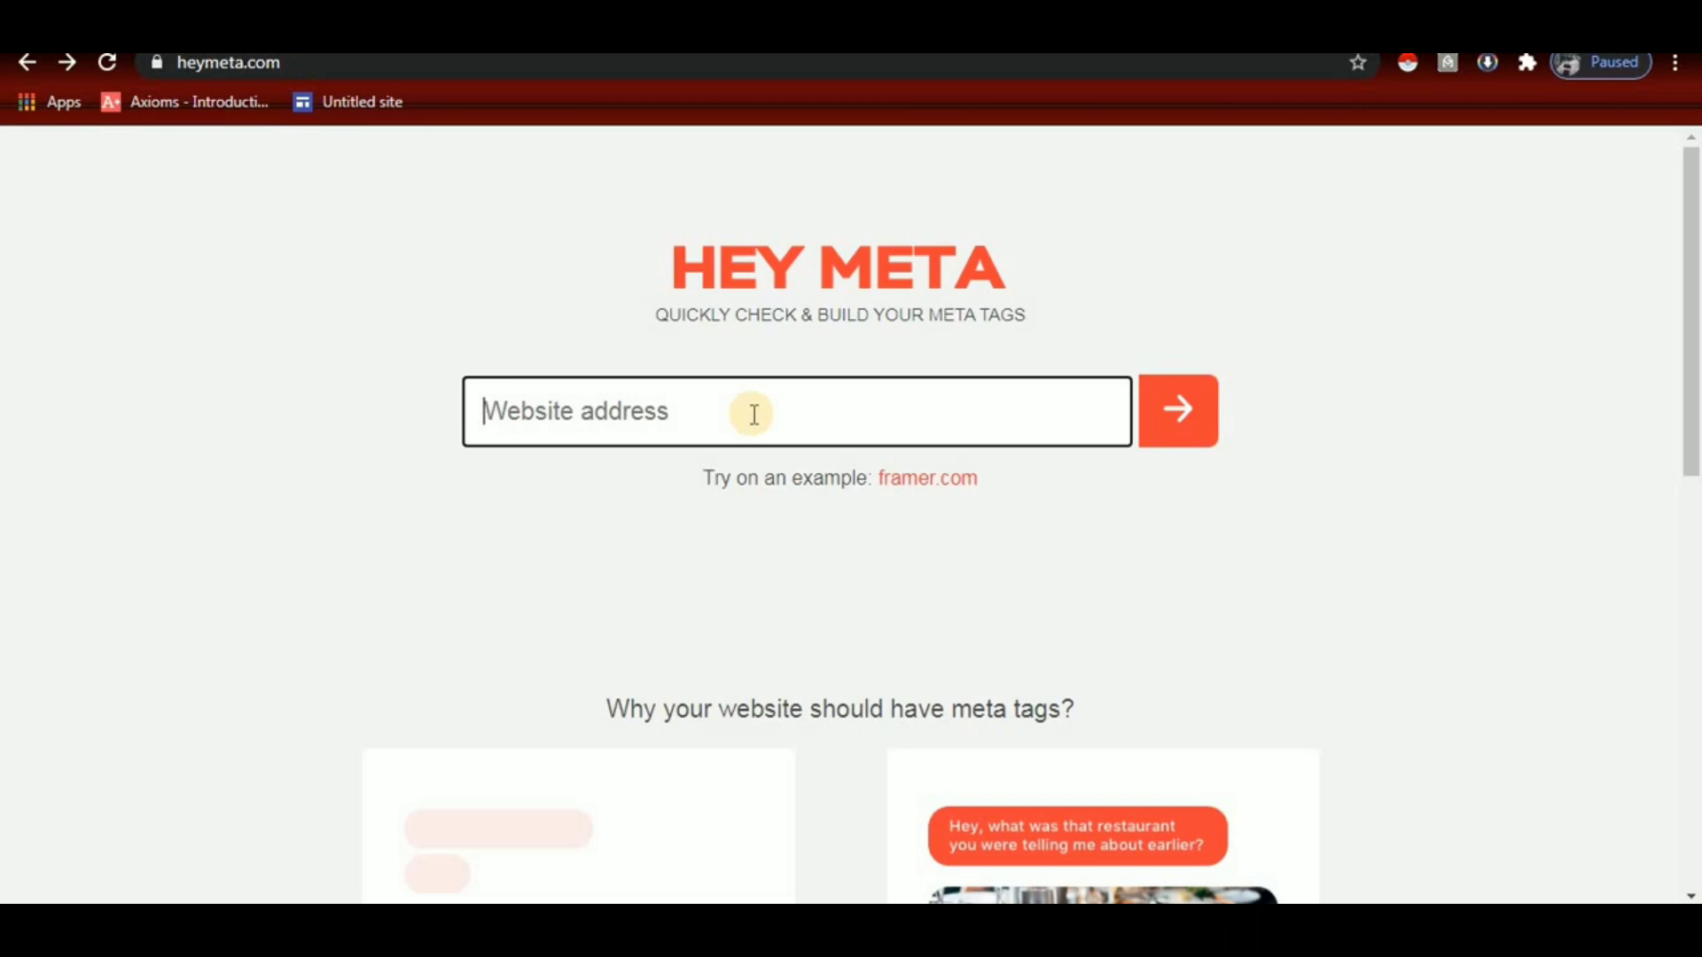
{"action": "key", "text": "ctrl+v"}
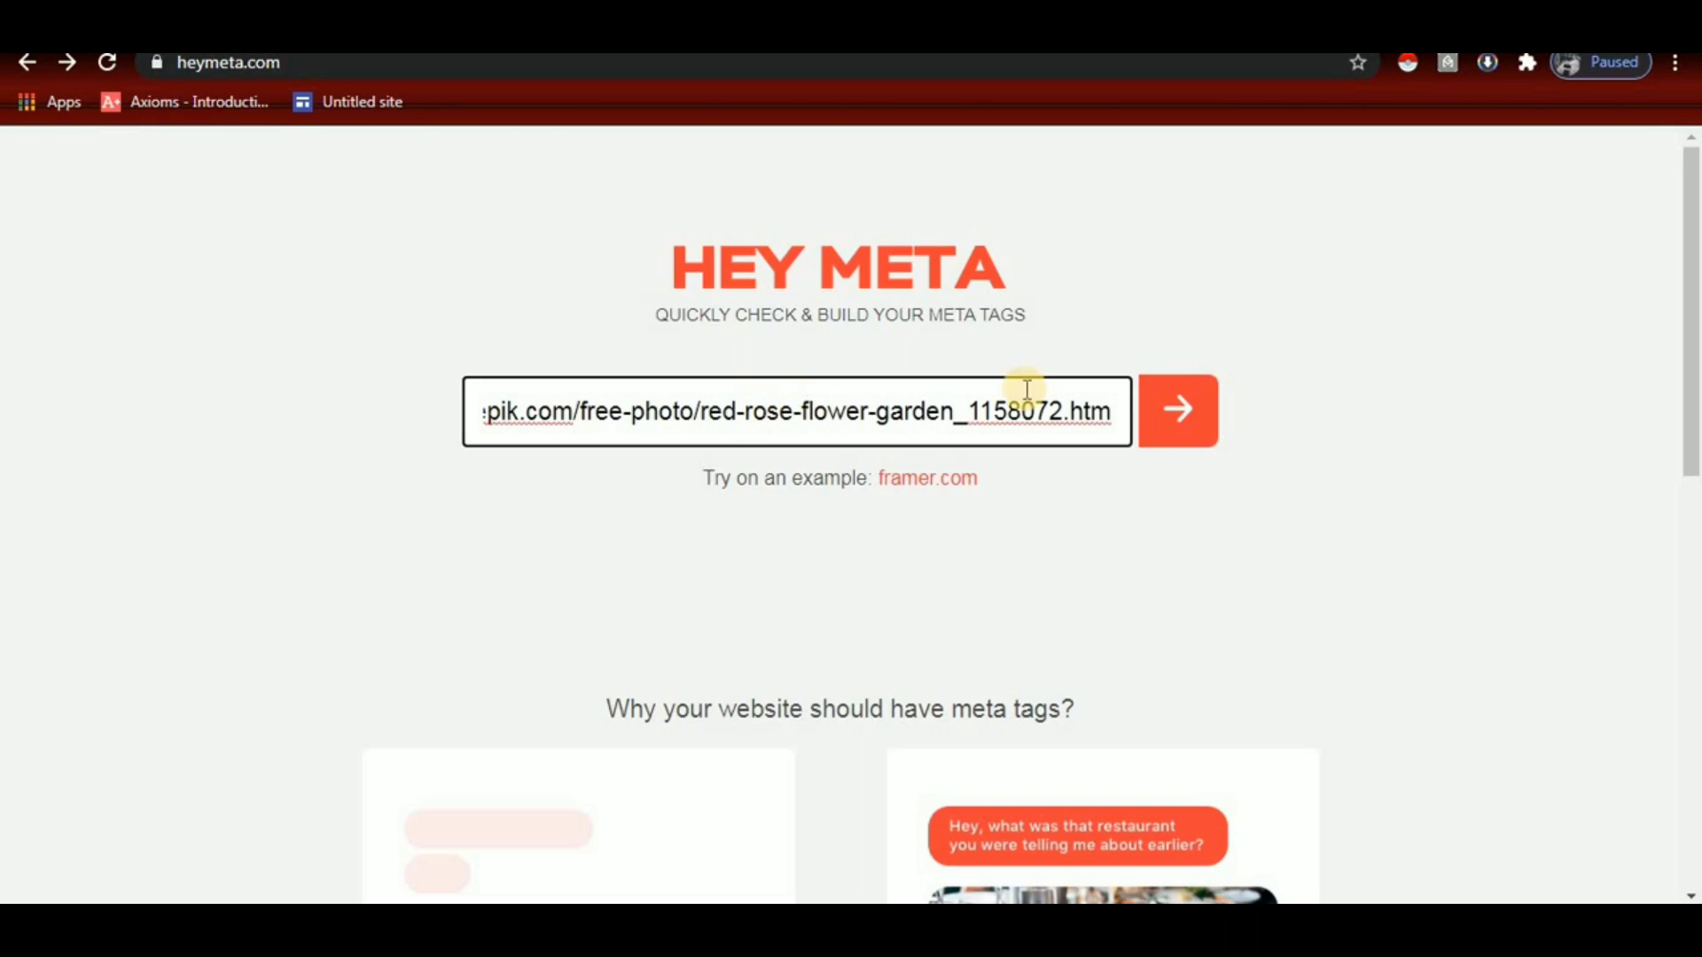
{"action": "left_click", "coordinate": [1184, 420]}
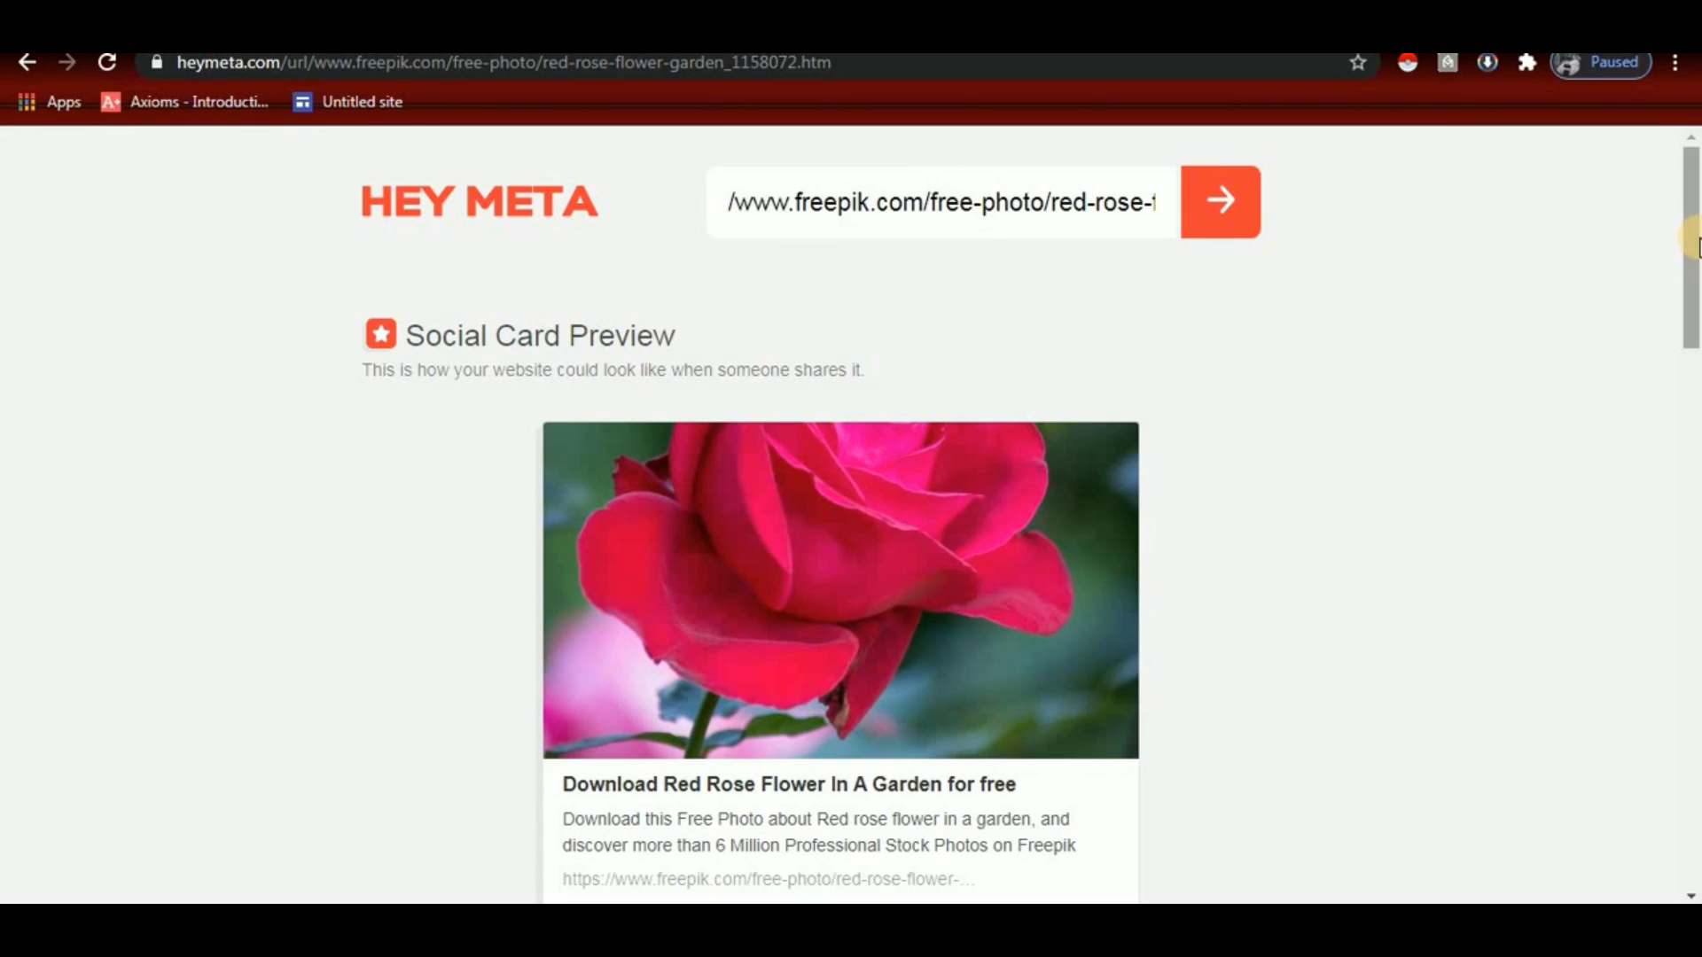
- Examine the rose photo's social card preview, title and description in the Hey Meta results
{"action": "left_click_drag", "start_coordinate": [1694, 244], "coordinate": [1695, 372]}
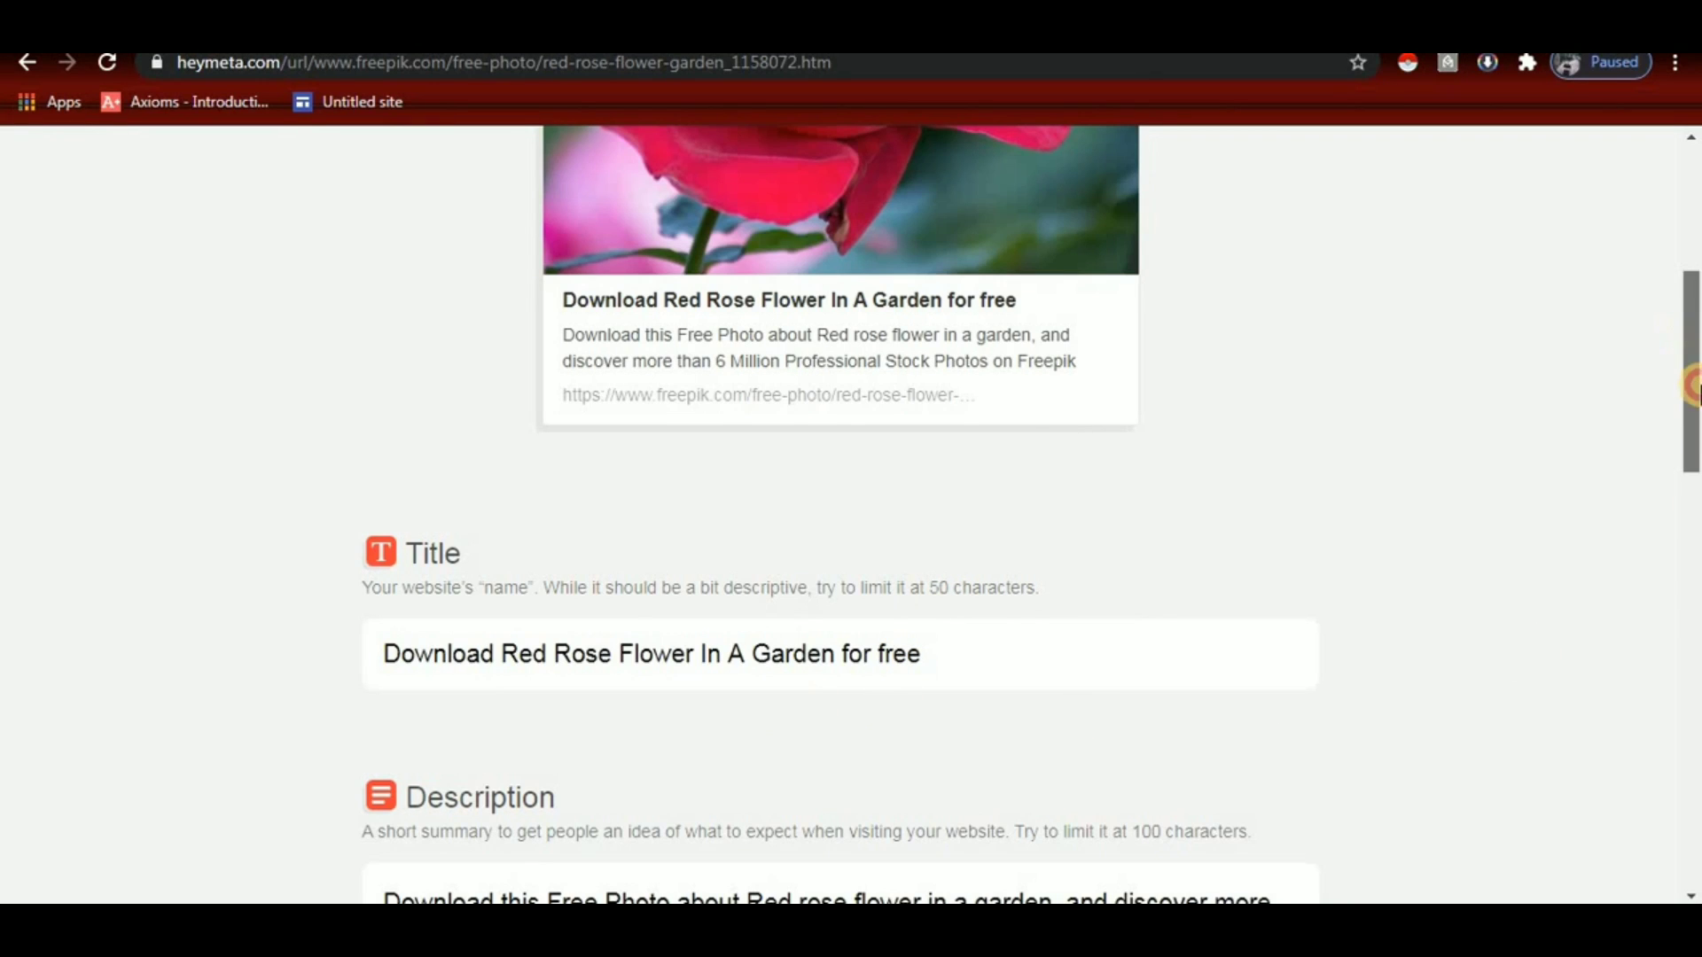
{"action": "scroll", "coordinate": [1693, 385], "scroll_direction": "down", "scroll_amount": 4}
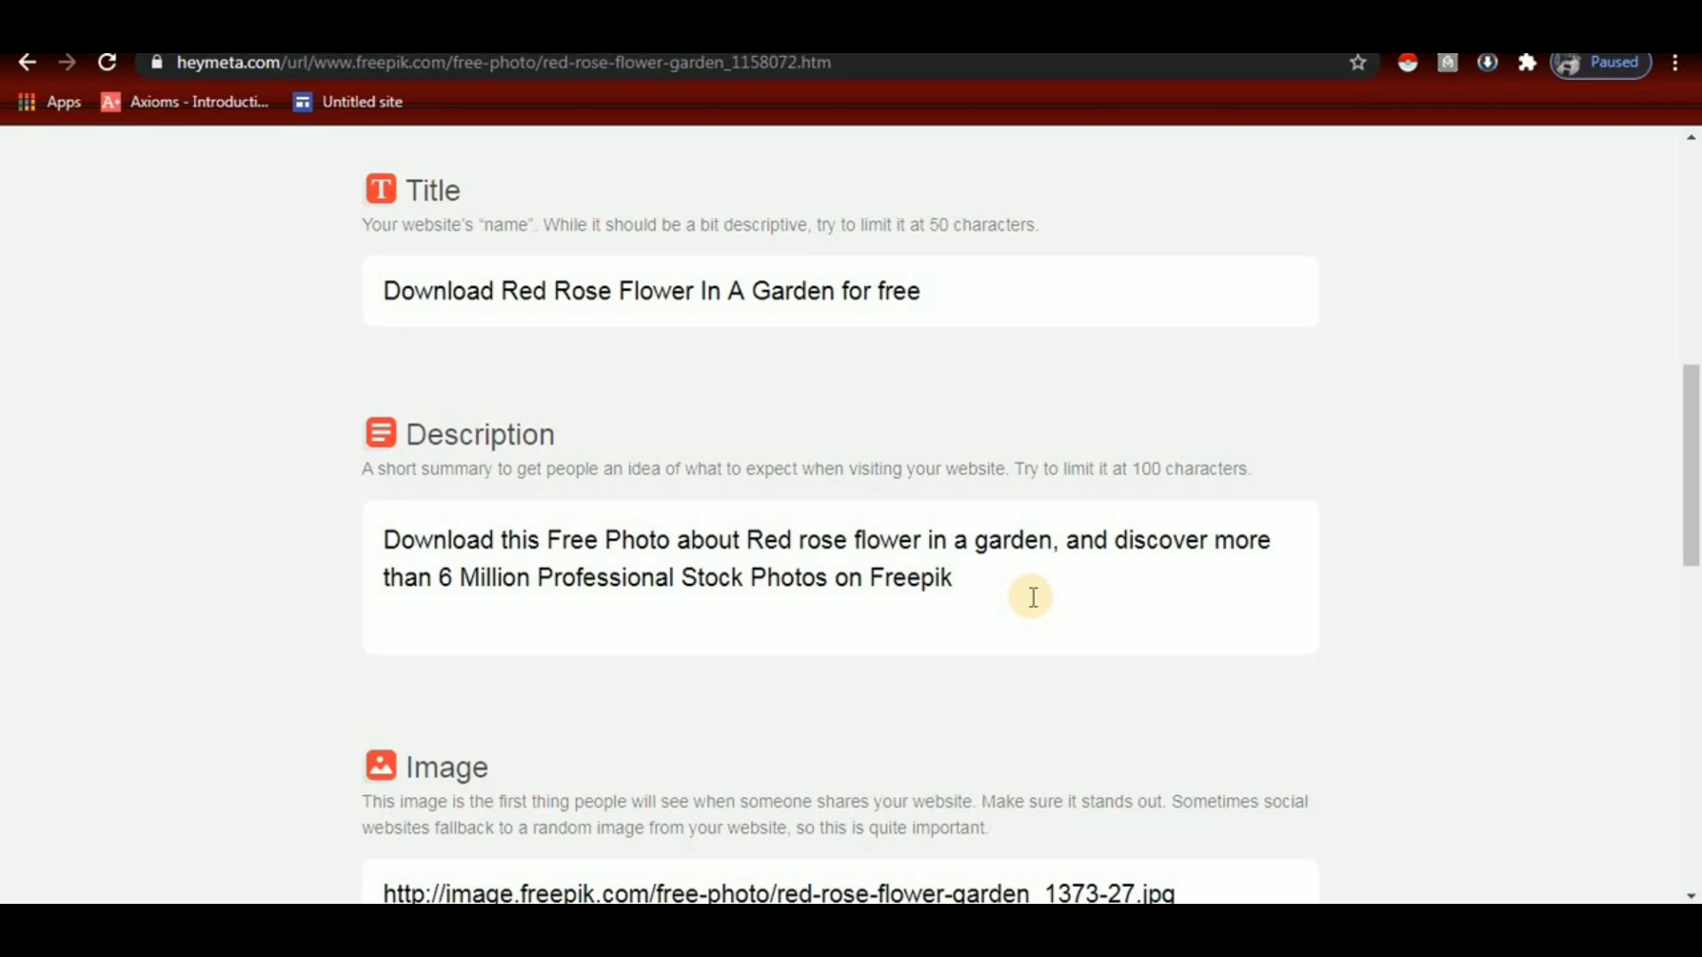
{"action": "left_click_drag", "start_coordinate": [1690, 447], "coordinate": [1695, 284]}
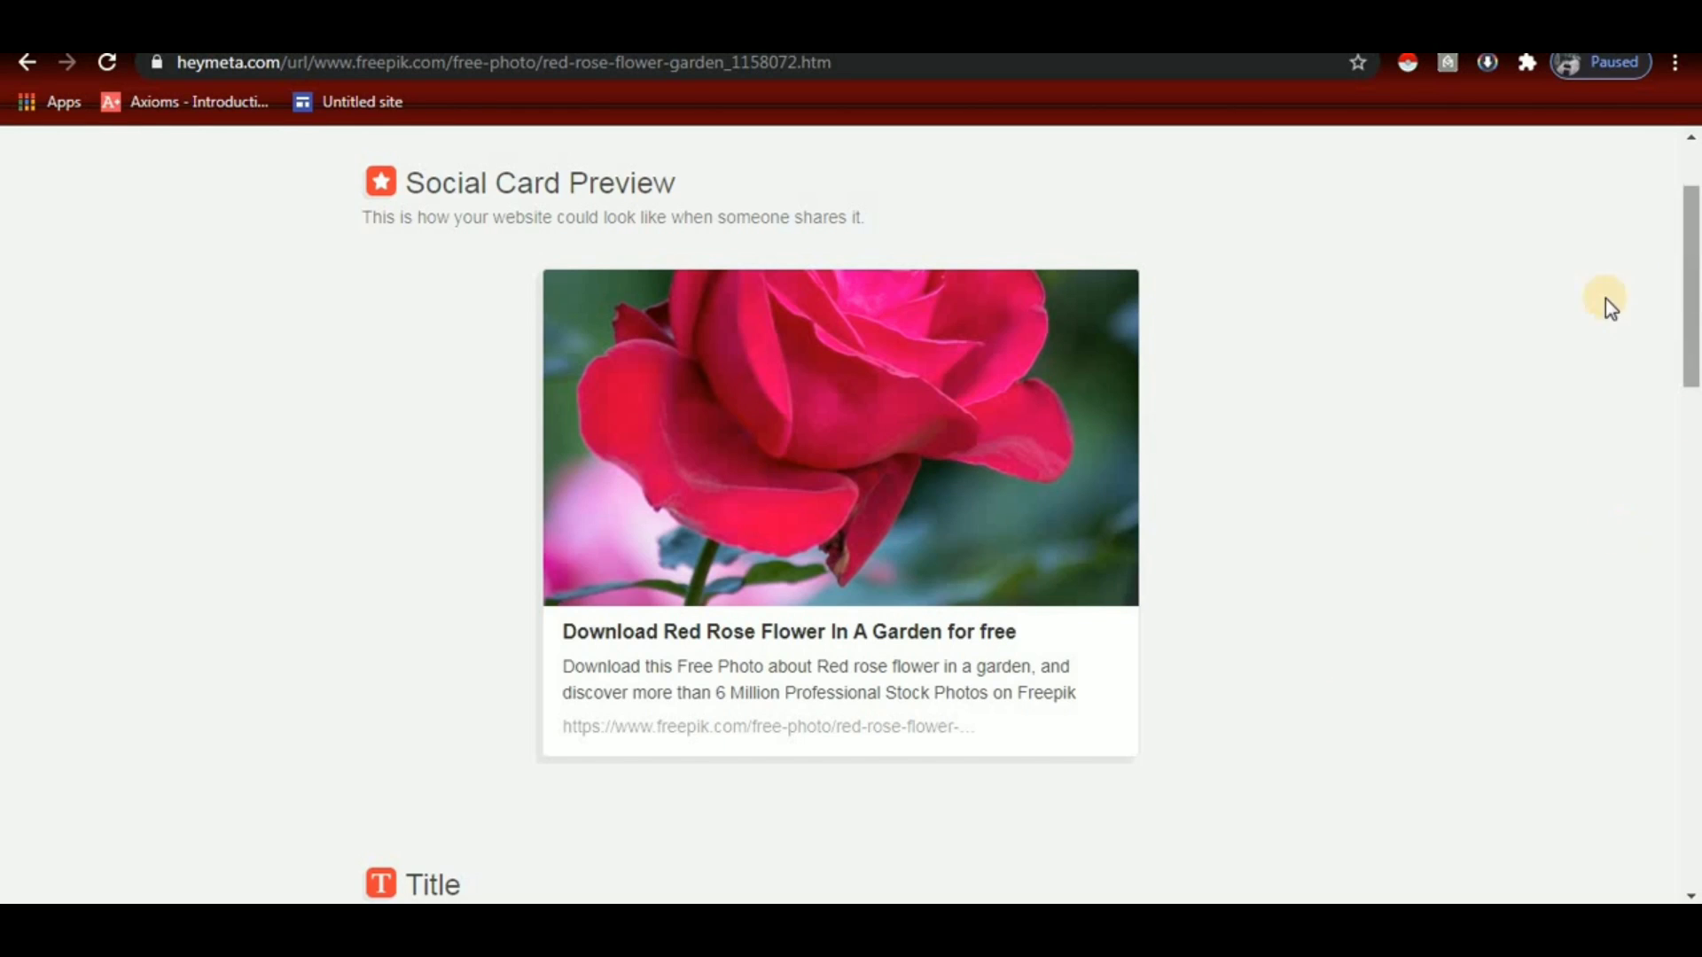
{"action": "left_click_drag", "start_coordinate": [1693, 258], "coordinate": [1693, 390]}
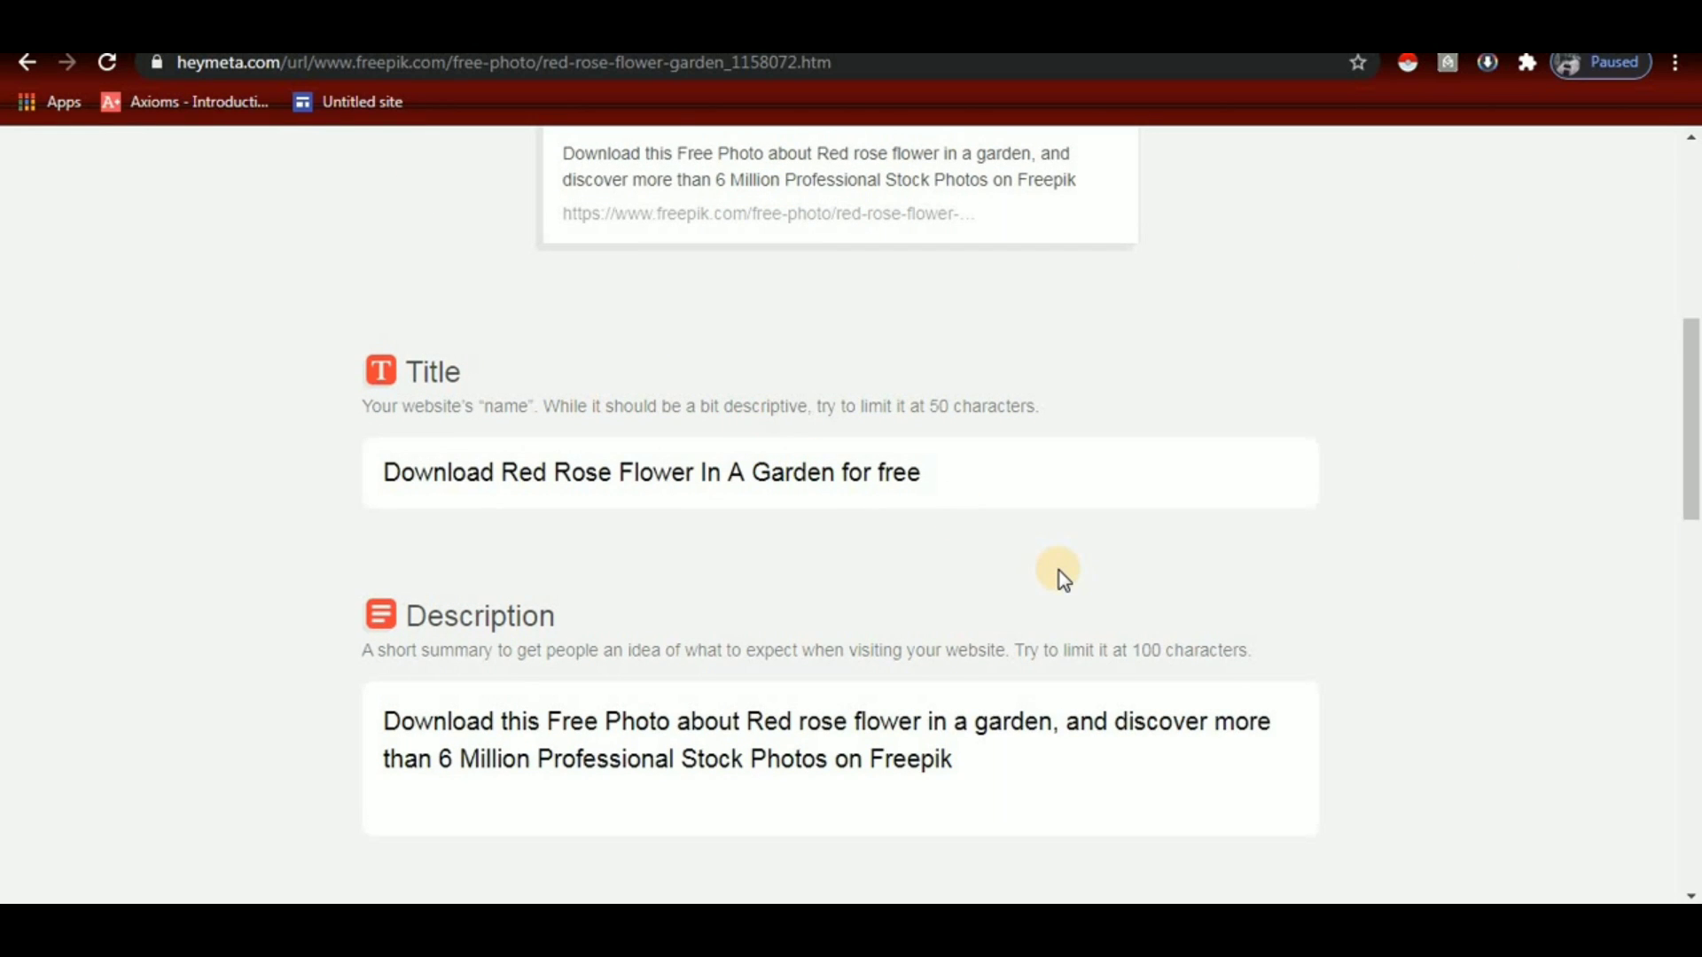
{"action": "left_click", "coordinate": [1691, 234]}
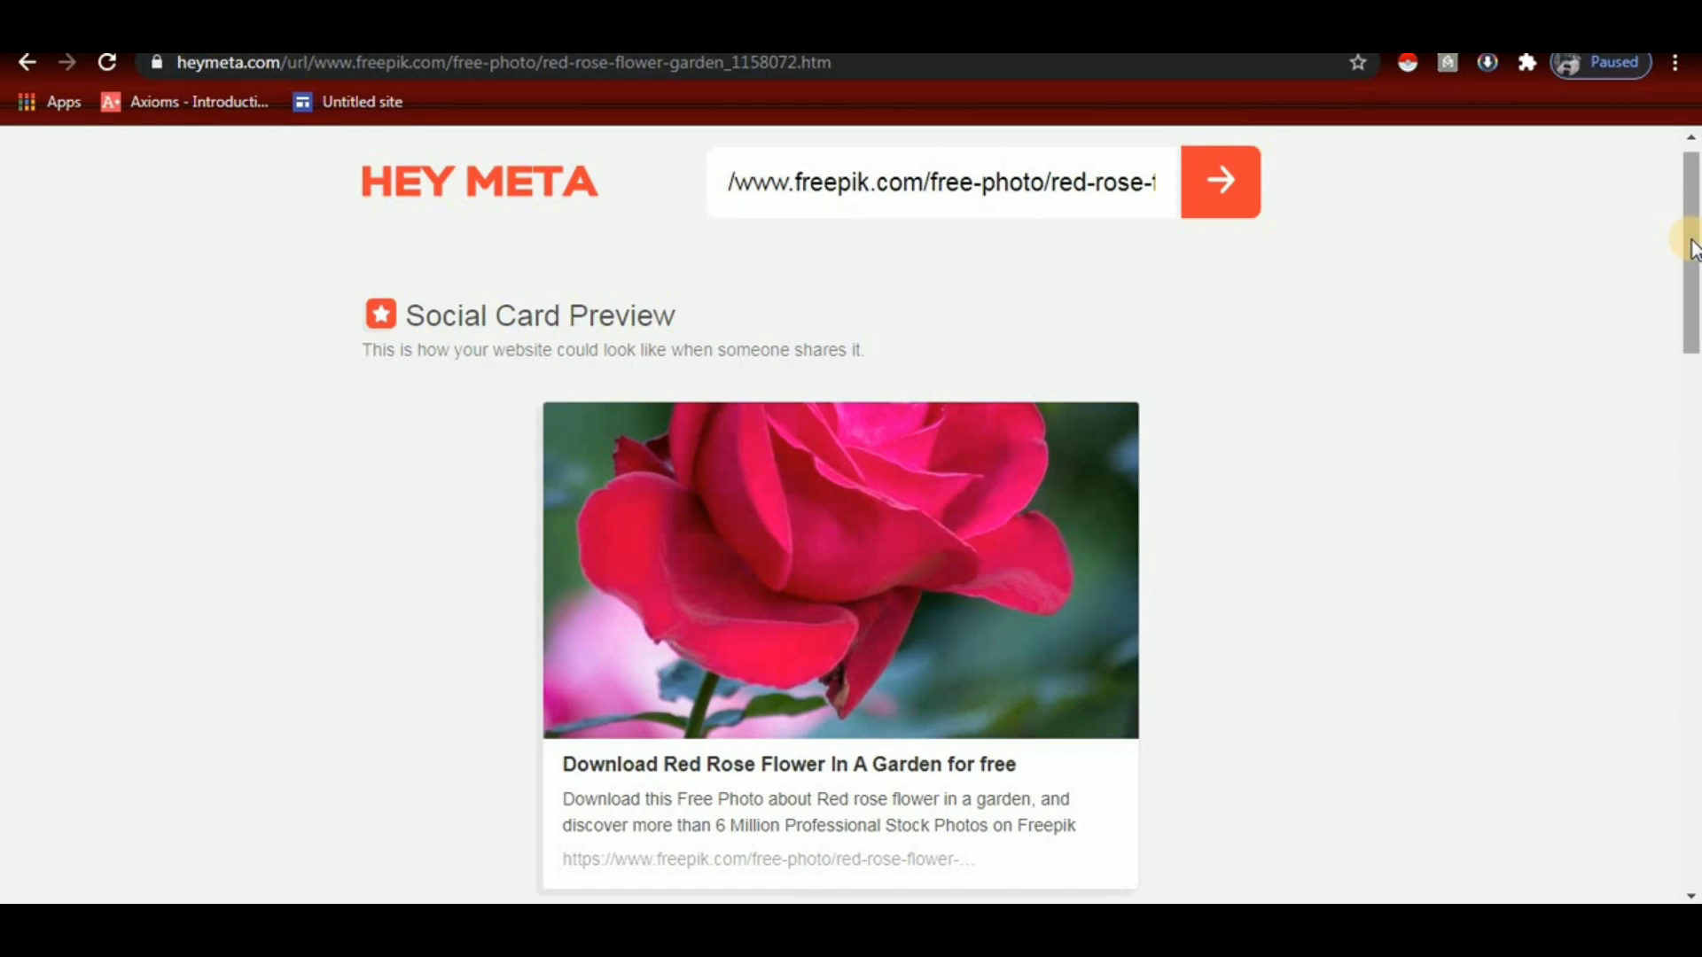
{"action": "left_click_drag", "start_coordinate": [1693, 248], "coordinate": [1692, 335]}
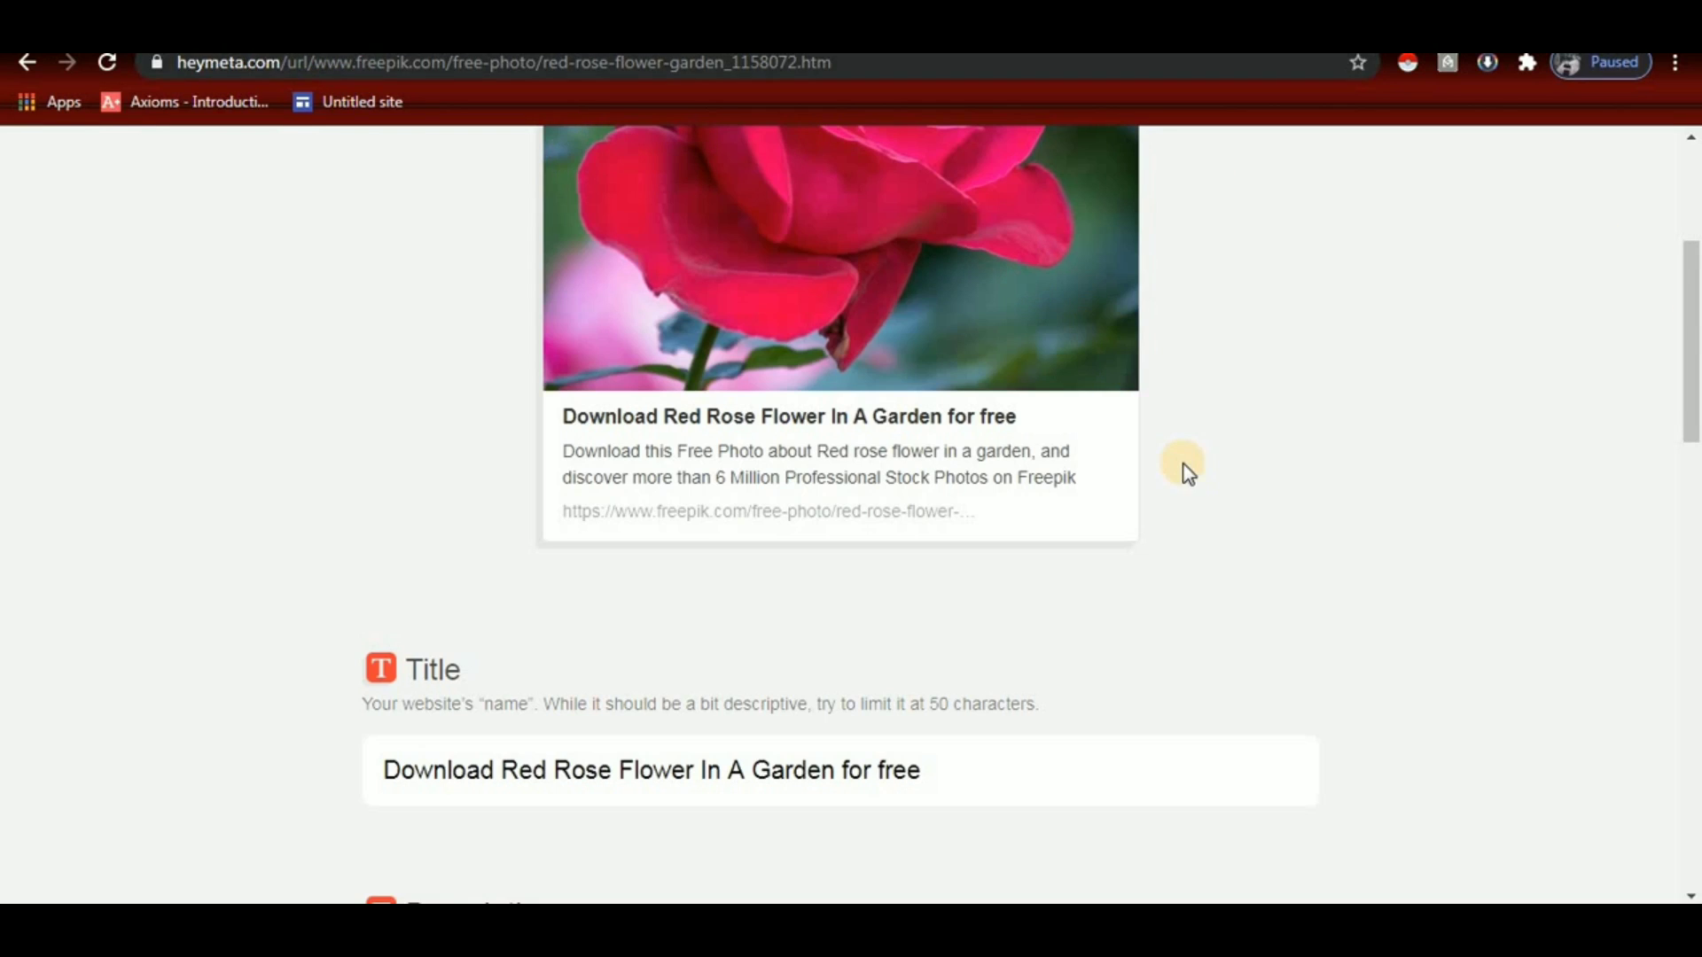
{"action": "left_click_drag", "start_coordinate": [1691, 353], "coordinate": [1691, 465]}
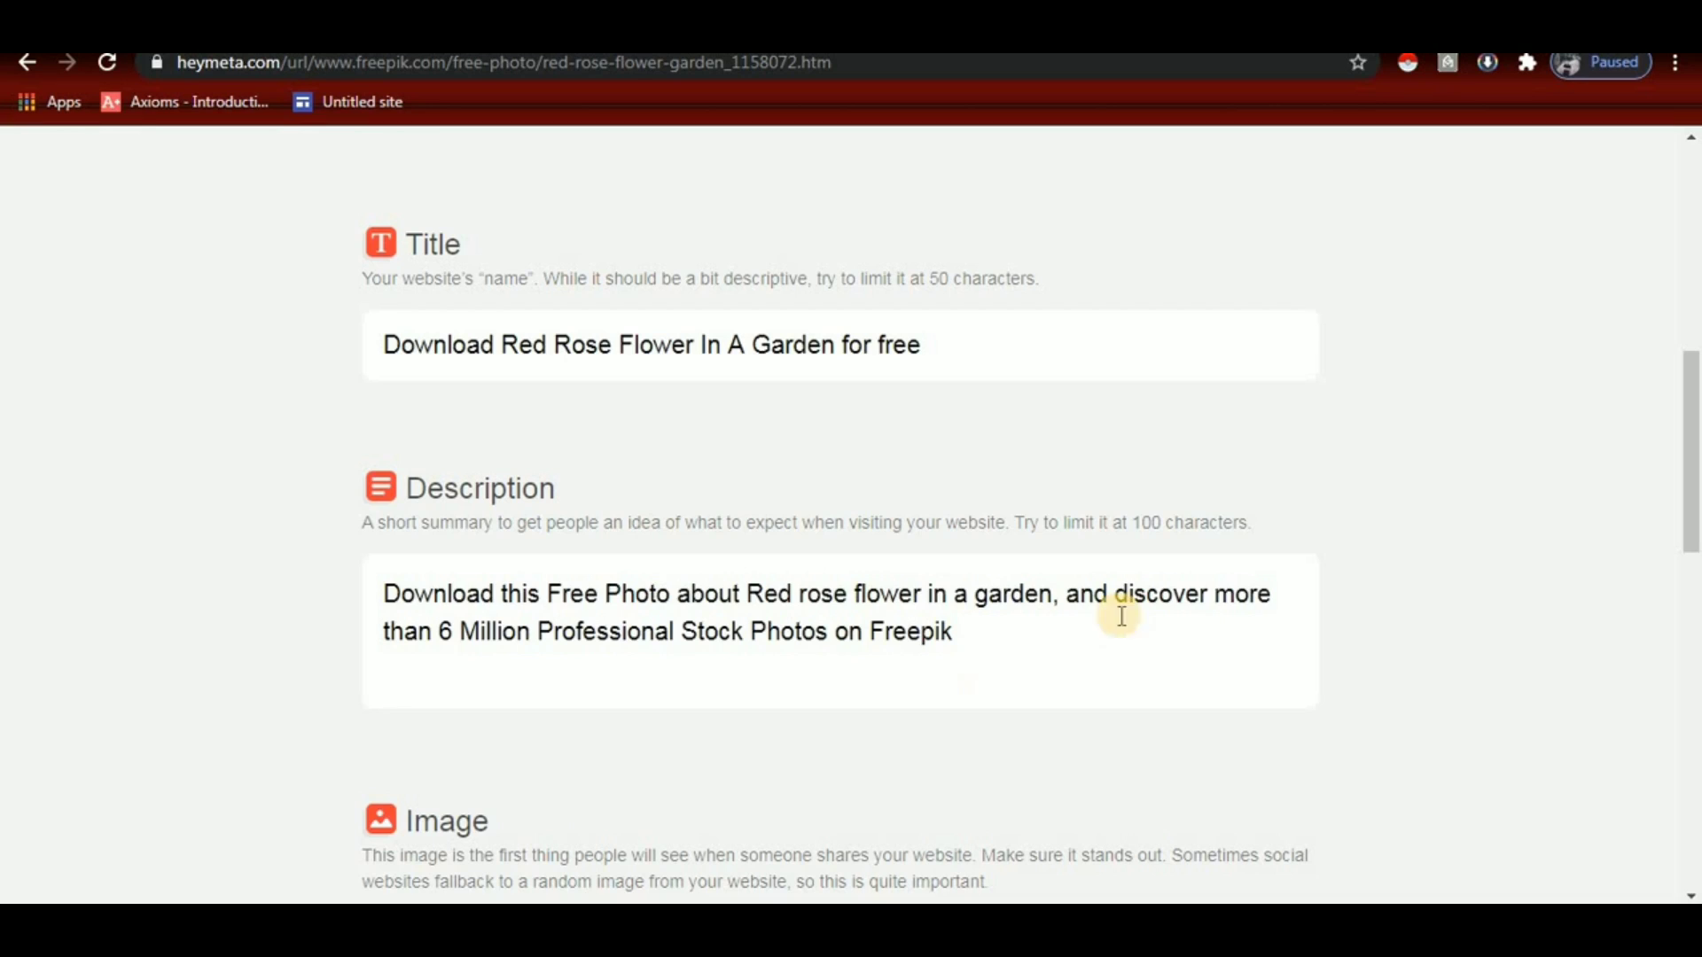
{"action": "left_click_drag", "start_coordinate": [1690, 418], "coordinate": [1693, 216]}
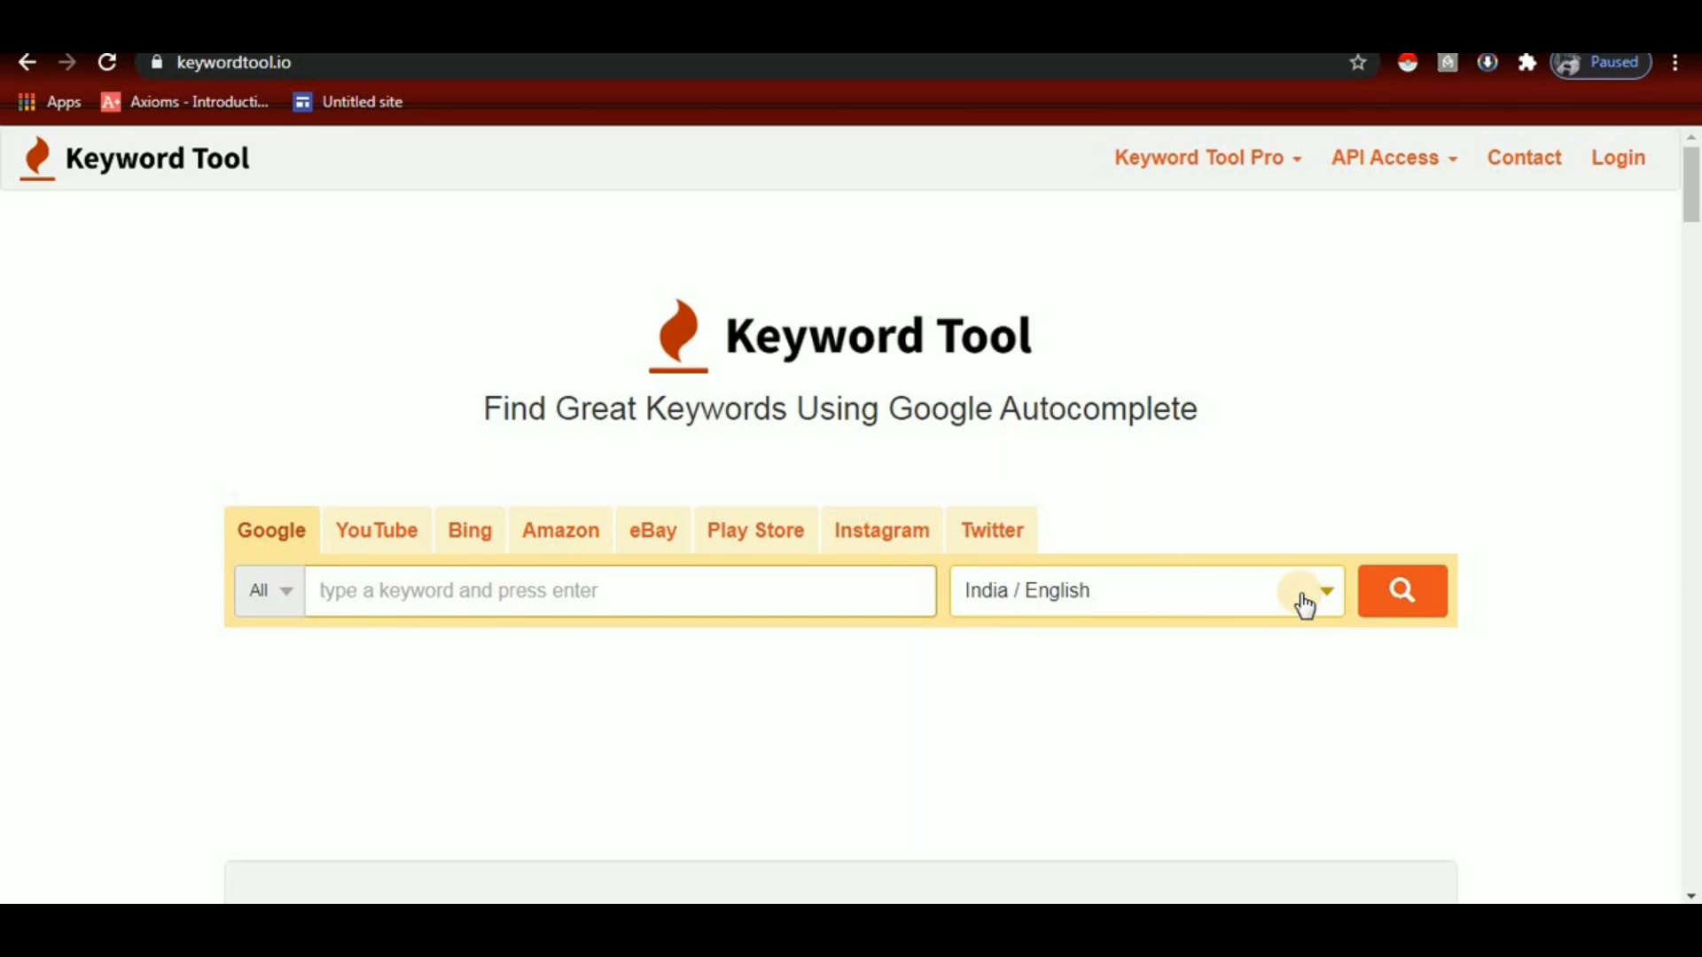
- Search Keyword Tool's Google suggestions for the keyword "leaf" and review the suggested keywords
{"action": "left_click", "coordinate": [694, 590]}
{"action": "type", "text": "l"}
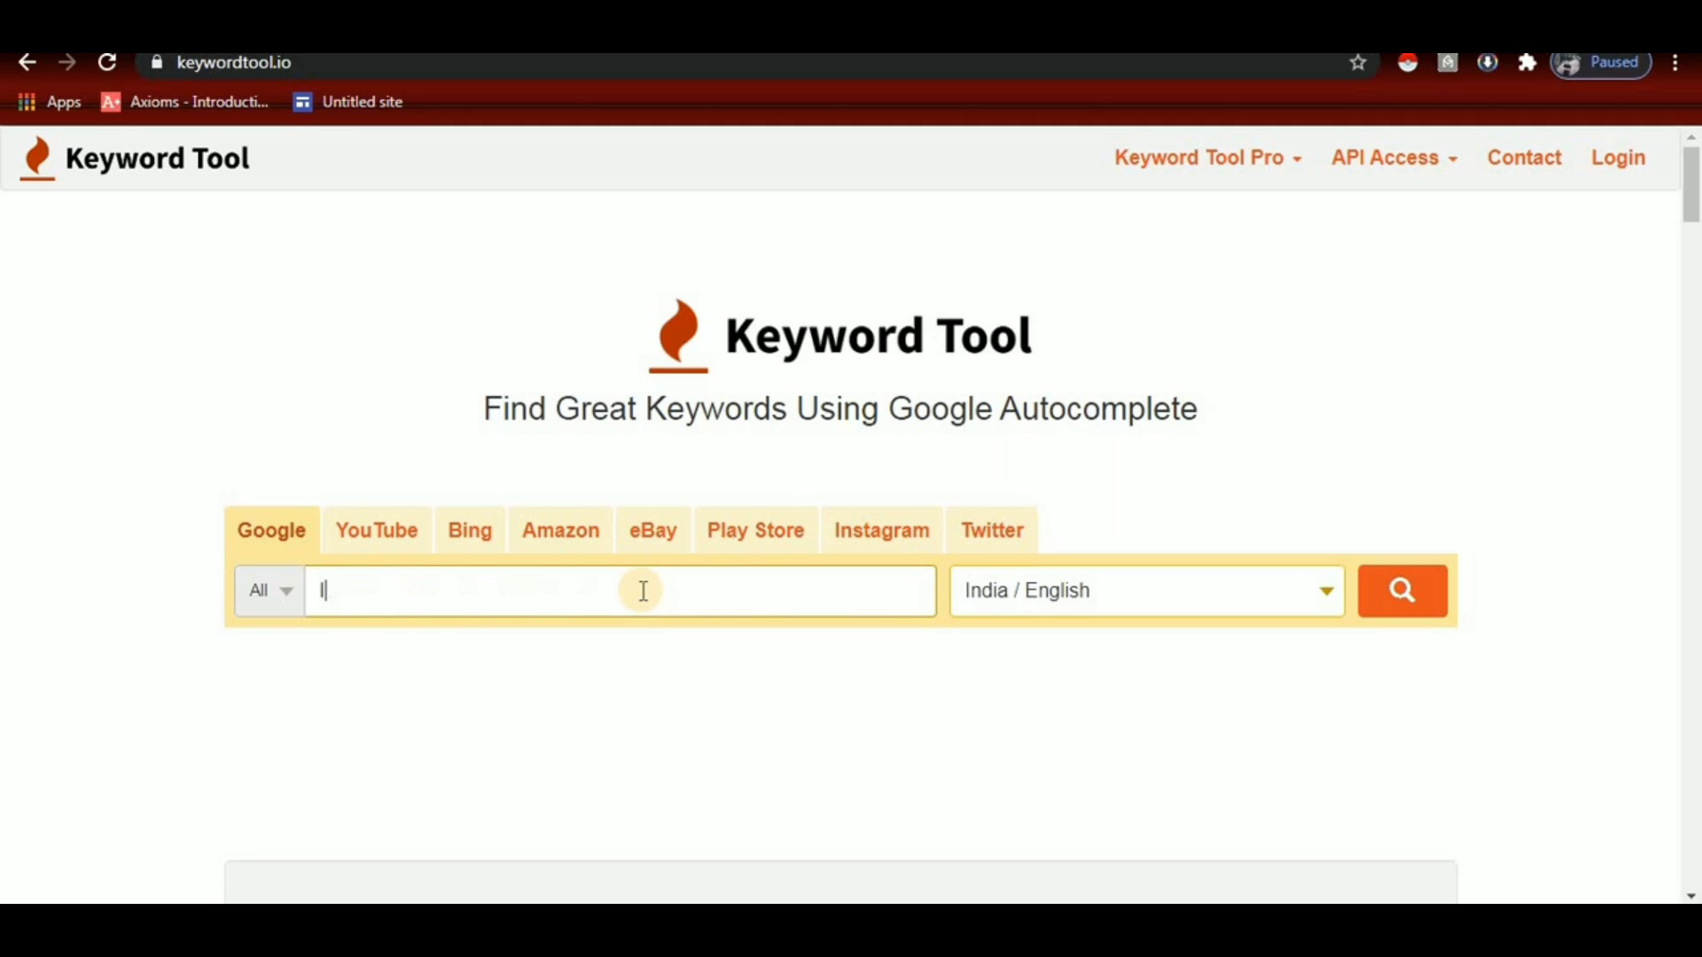
{"action": "type", "text": "eaf"}
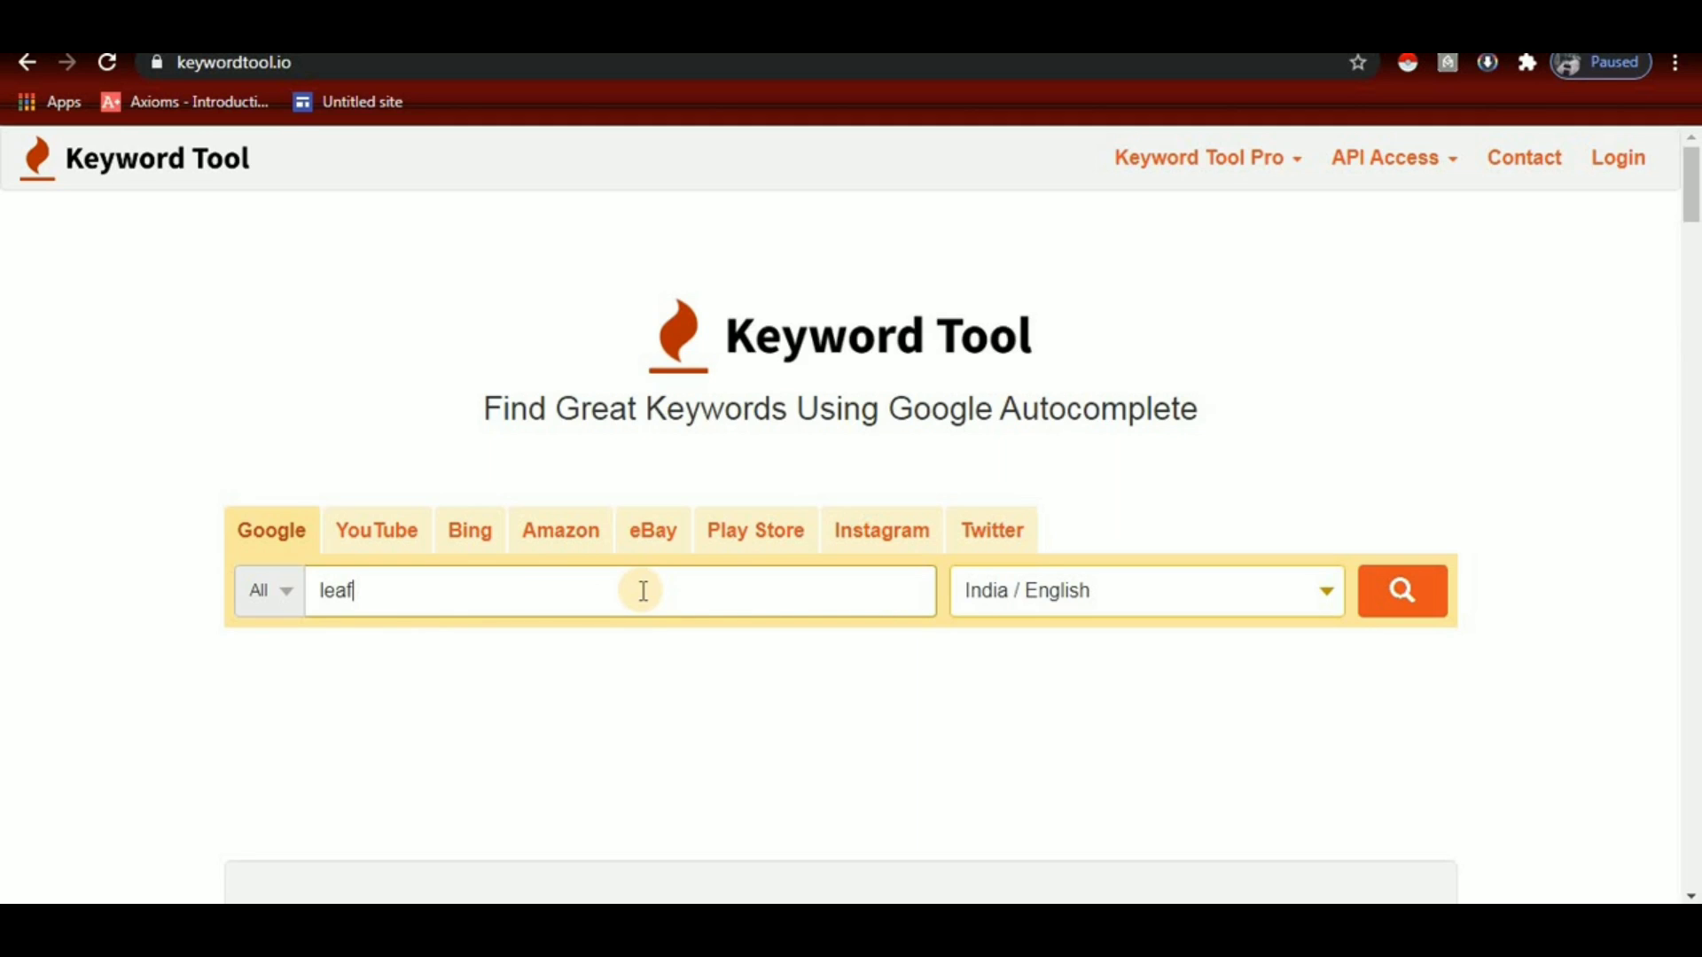
{"action": "left_click", "coordinate": [1398, 592]}
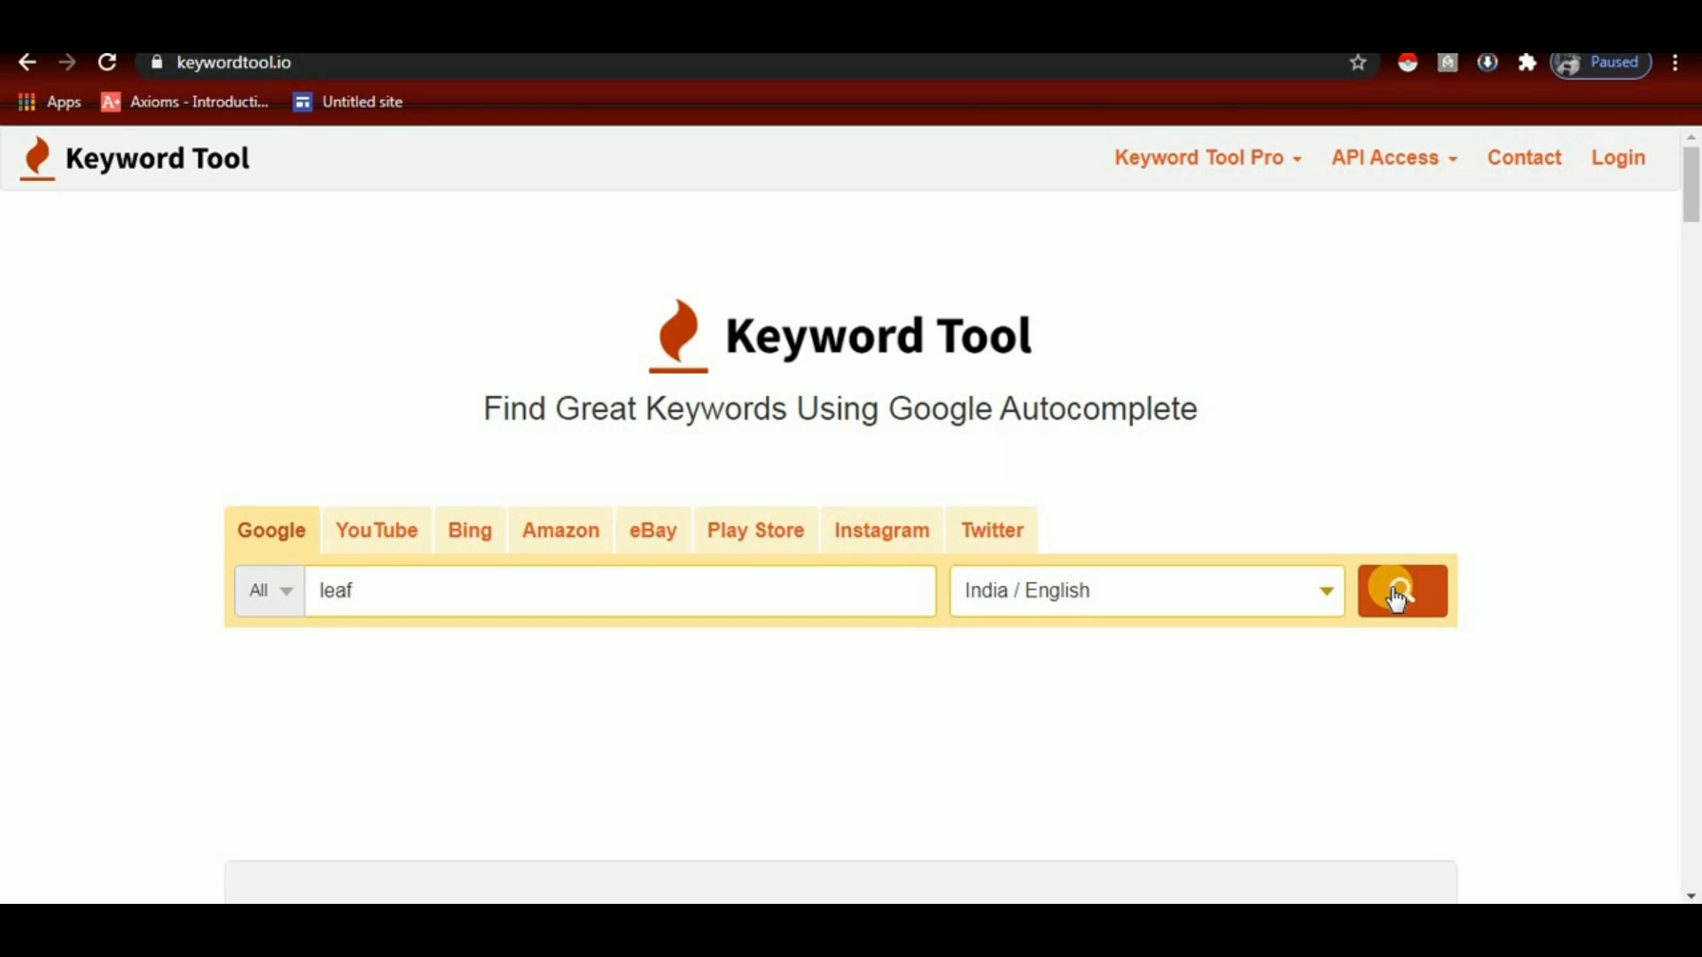
{"action": "left_click", "coordinate": [1397, 594]}
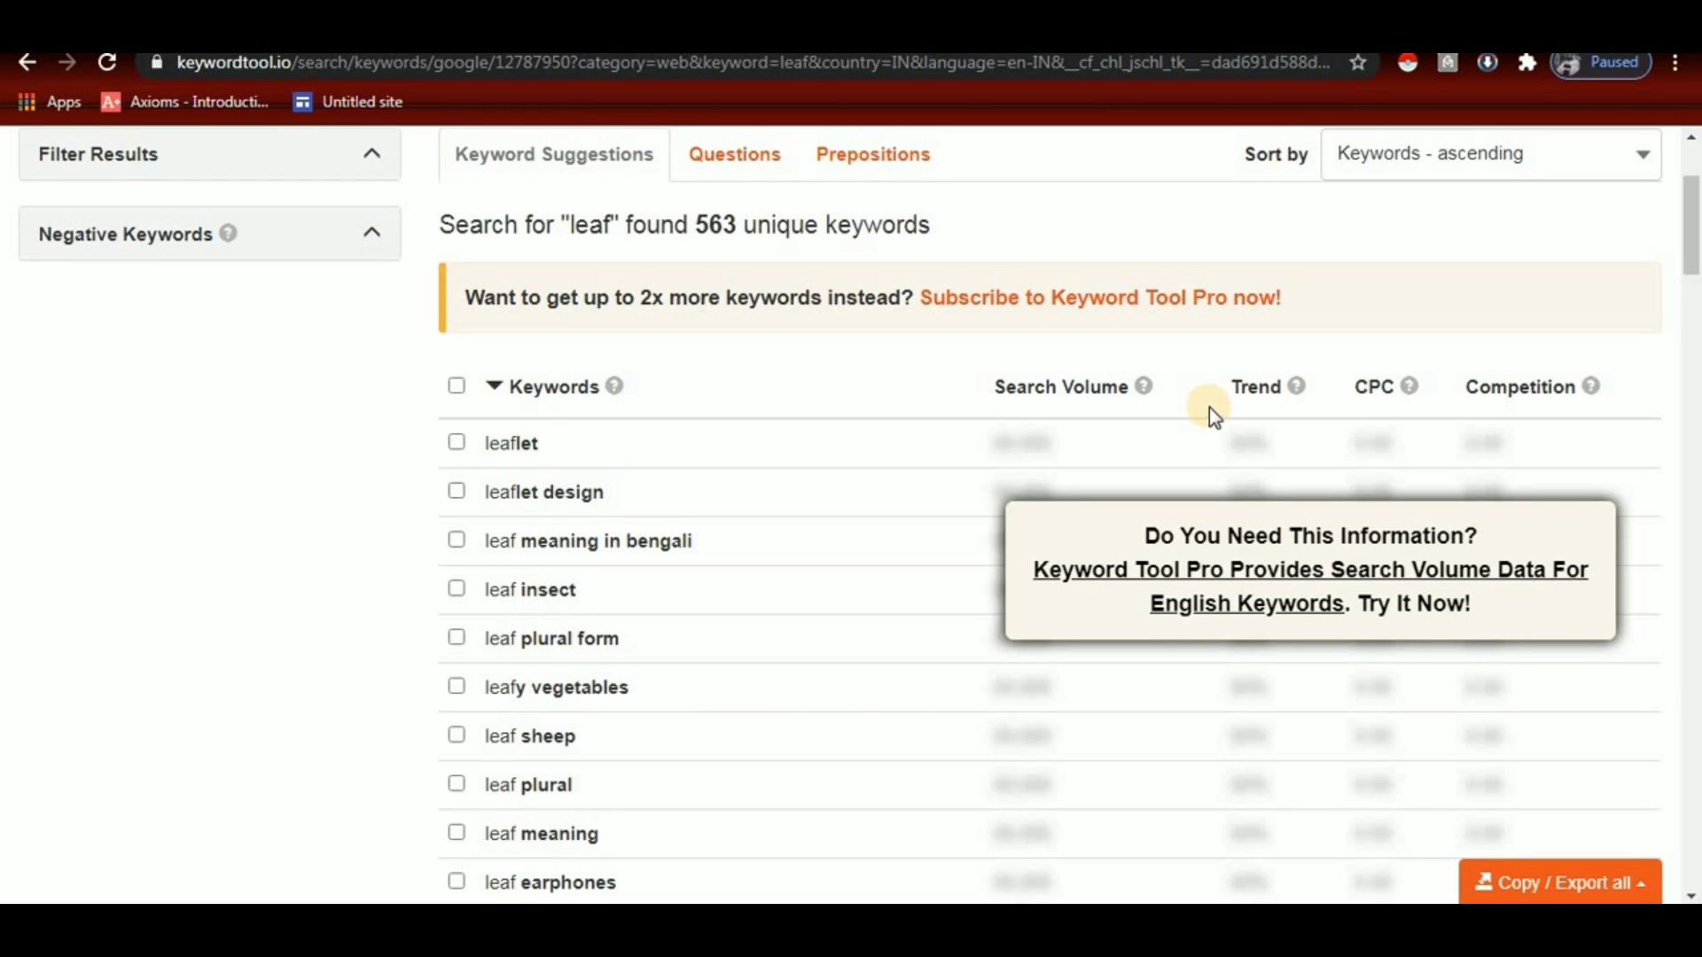
{"action": "left_click_drag", "start_coordinate": [1693, 257], "coordinate": [1693, 226]}
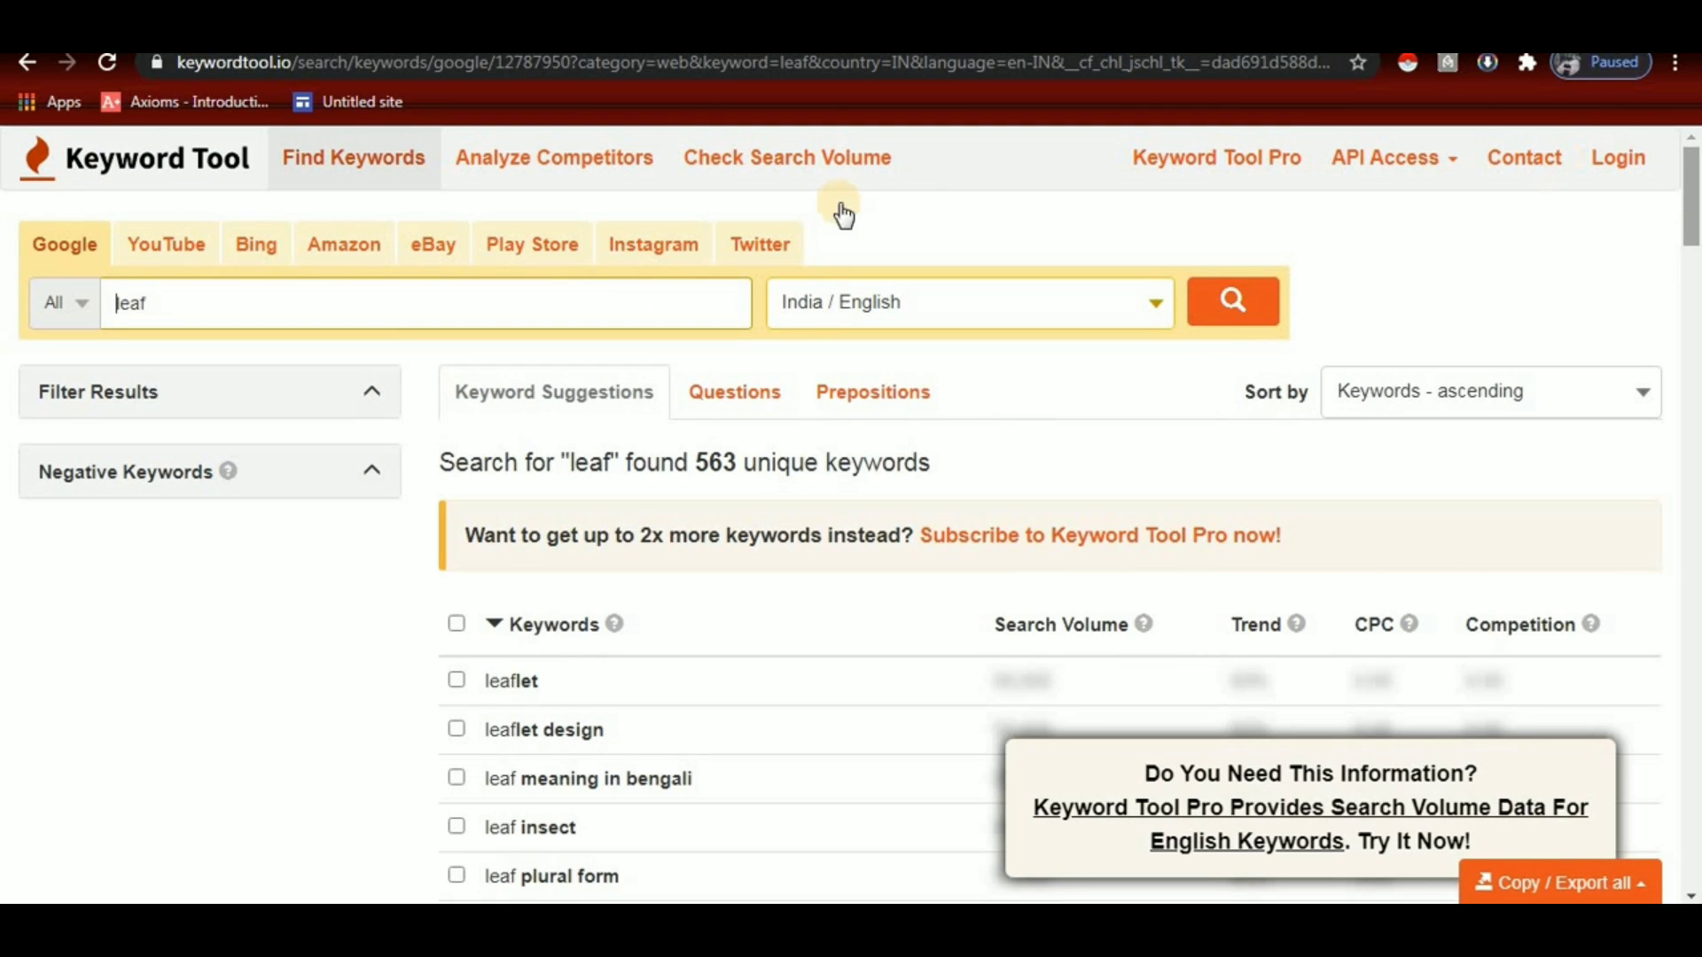
{"action": "left_click", "coordinate": [147, 315]}
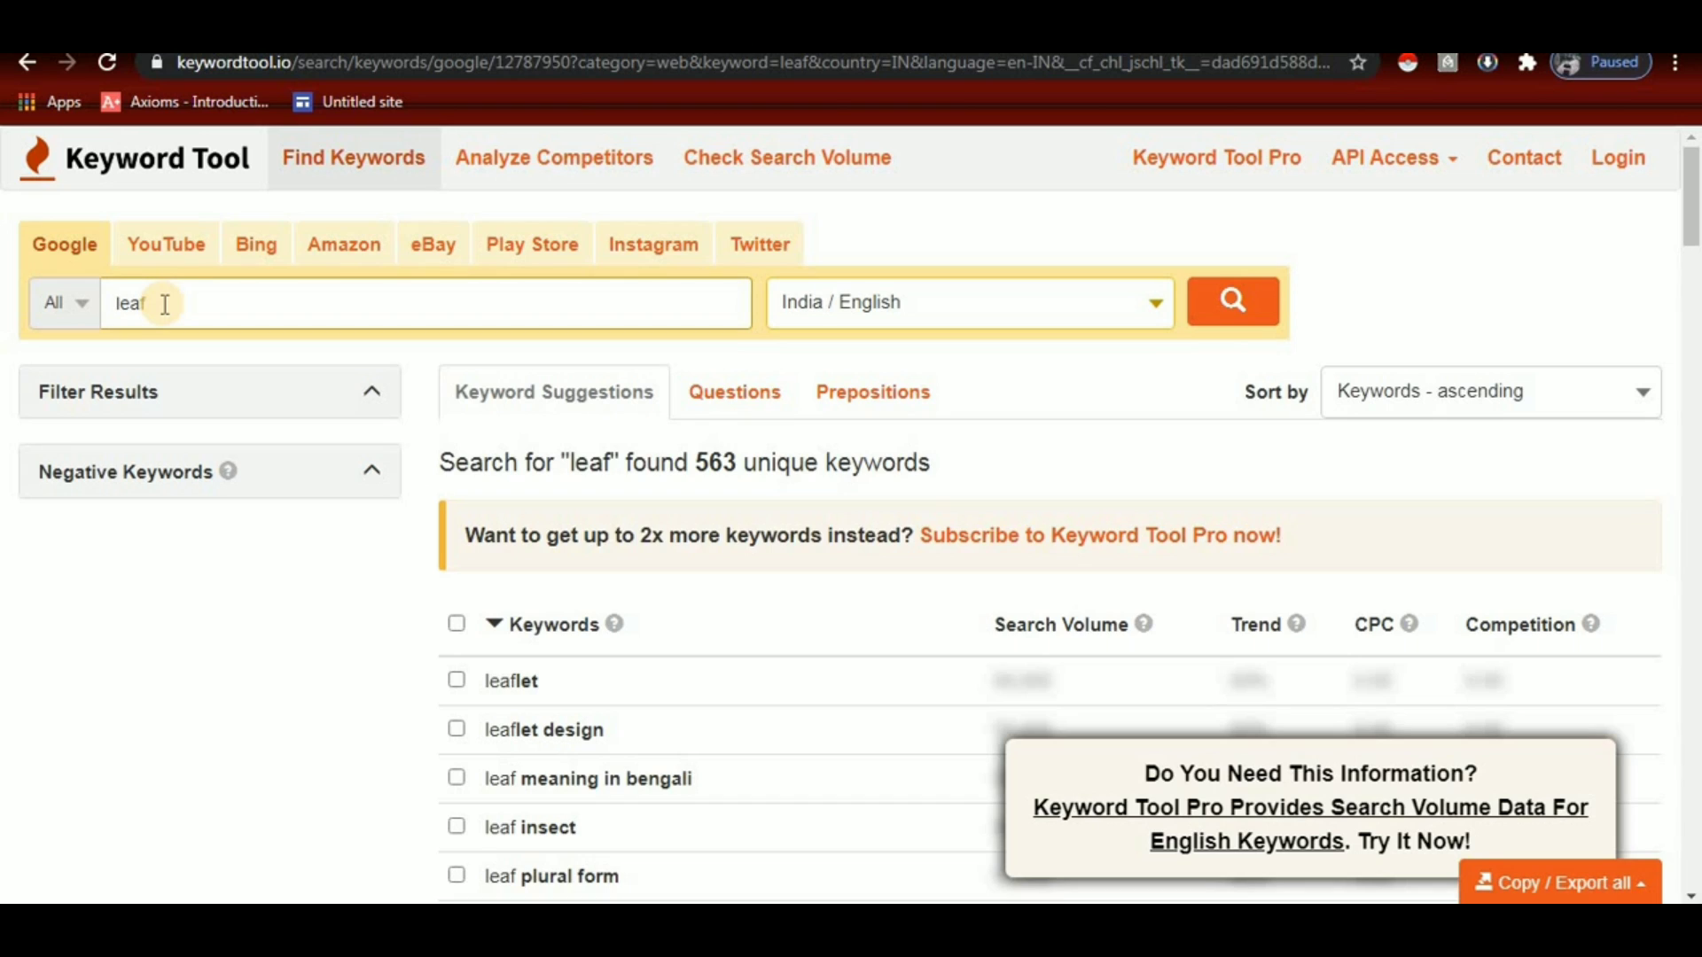
- Replace the keyword "leaf" with "rose" and search for Google keyword suggestions
{"action": "left_click", "coordinate": [151, 301]}
{"action": "left_click_drag", "start_coordinate": [117, 299], "coordinate": [105, 308]}
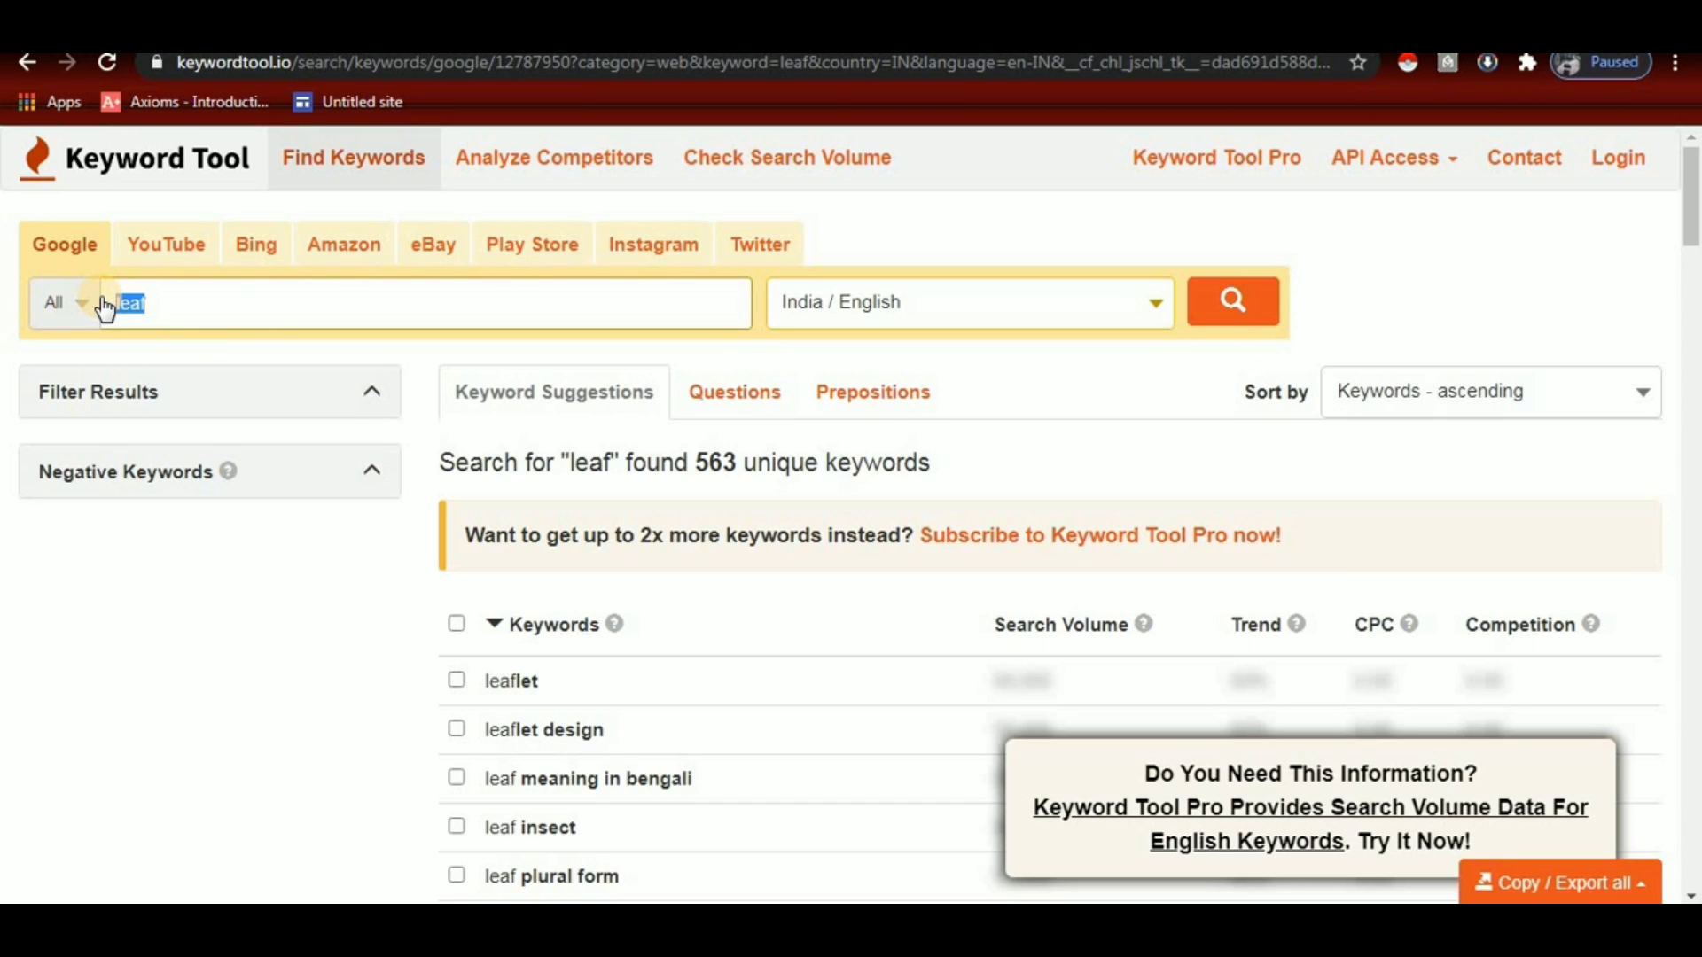
{"action": "type", "text": "rose"}
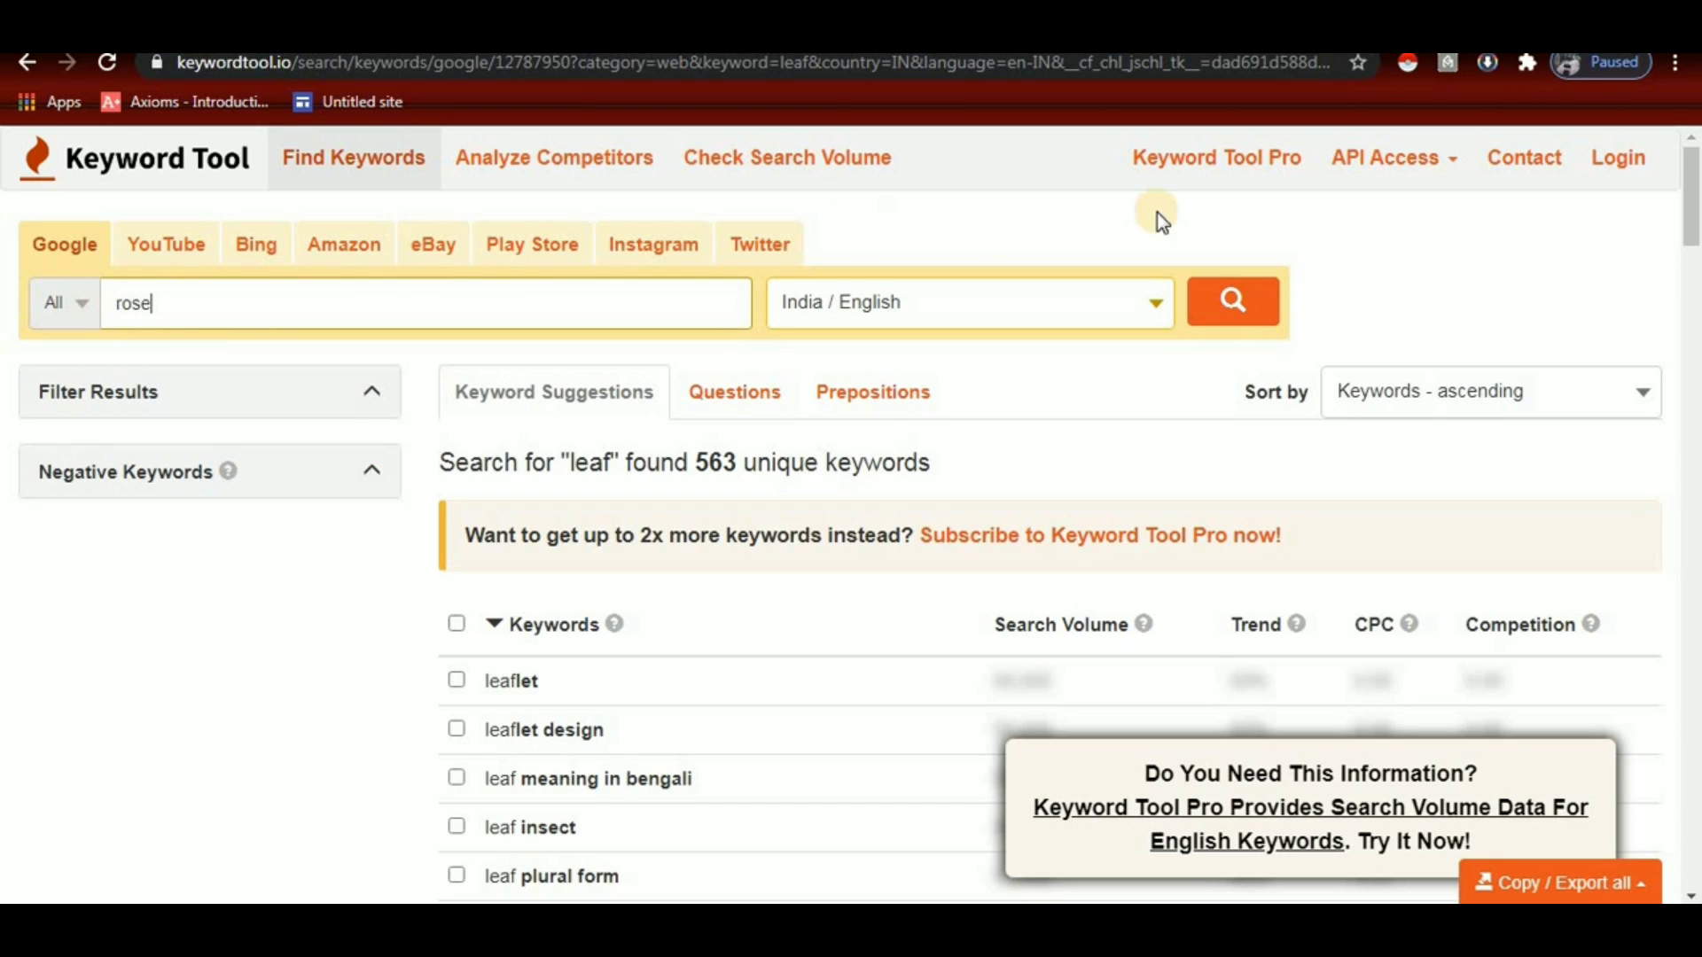
{"action": "left_click", "coordinate": [1231, 299]}
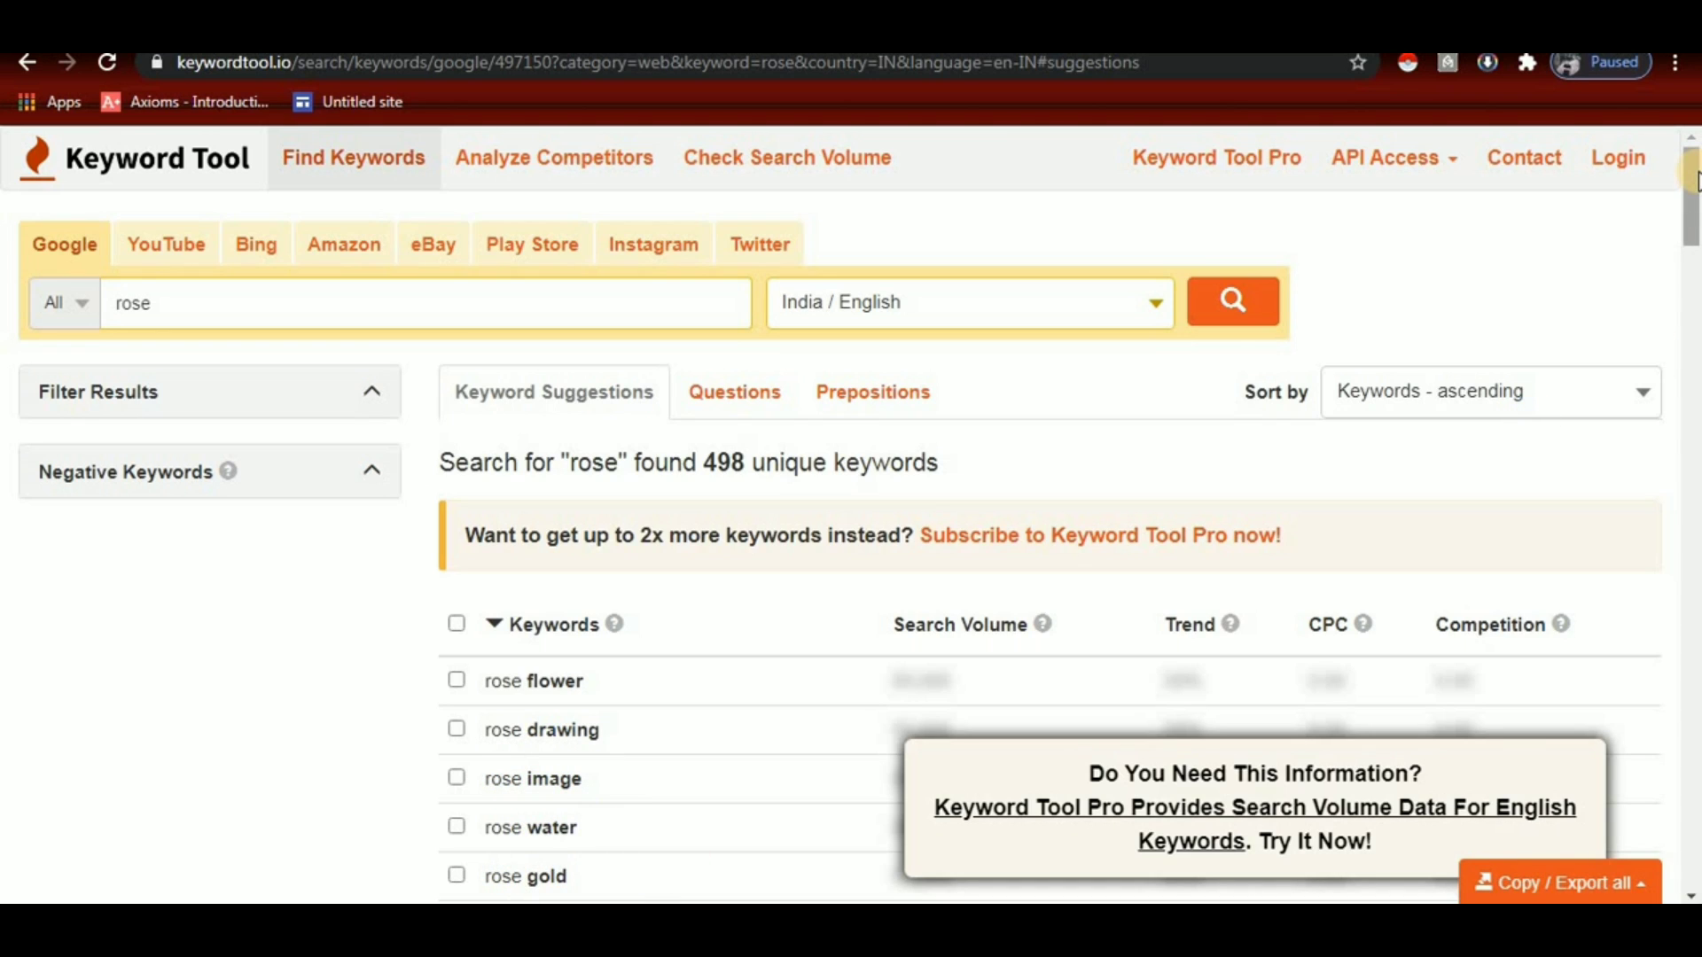
- Select the keywords rose flower, rose image, rose water, rose wallpaper and a rose flower, and copy them to the clipboard
{"action": "scroll", "coordinate": [1673, 217], "scroll_direction": "down", "scroll_amount": 4}
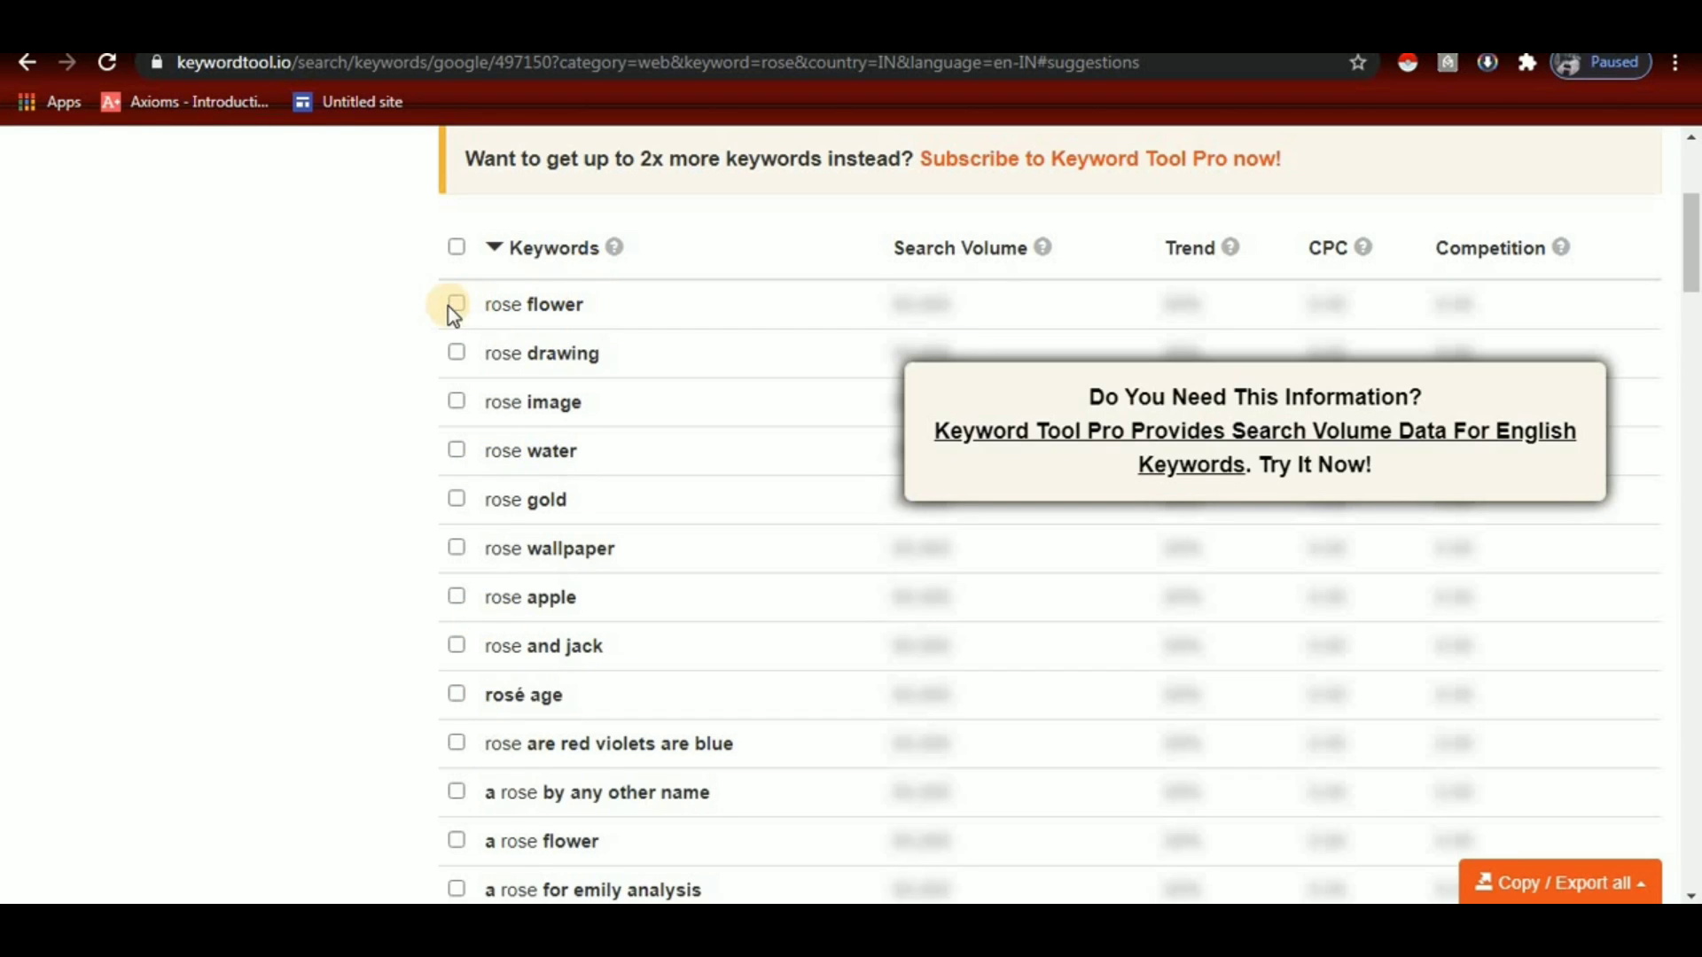
{"action": "left_click", "coordinate": [456, 401]}
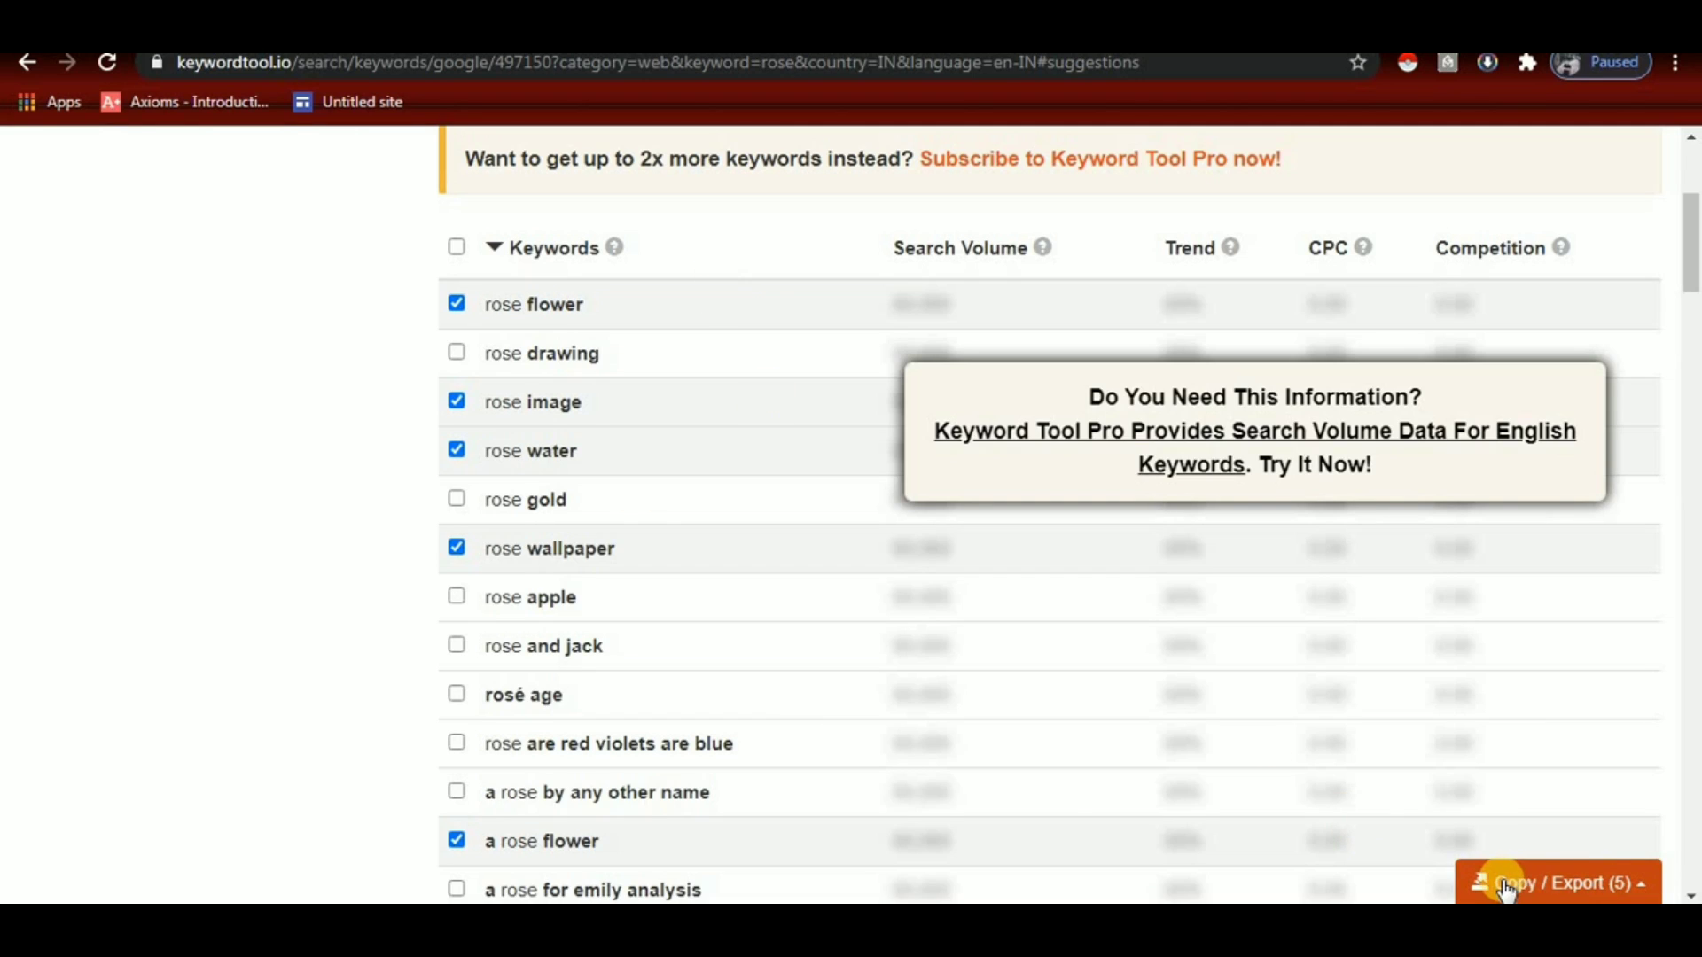
{"action": "left_click", "coordinate": [1644, 889]}
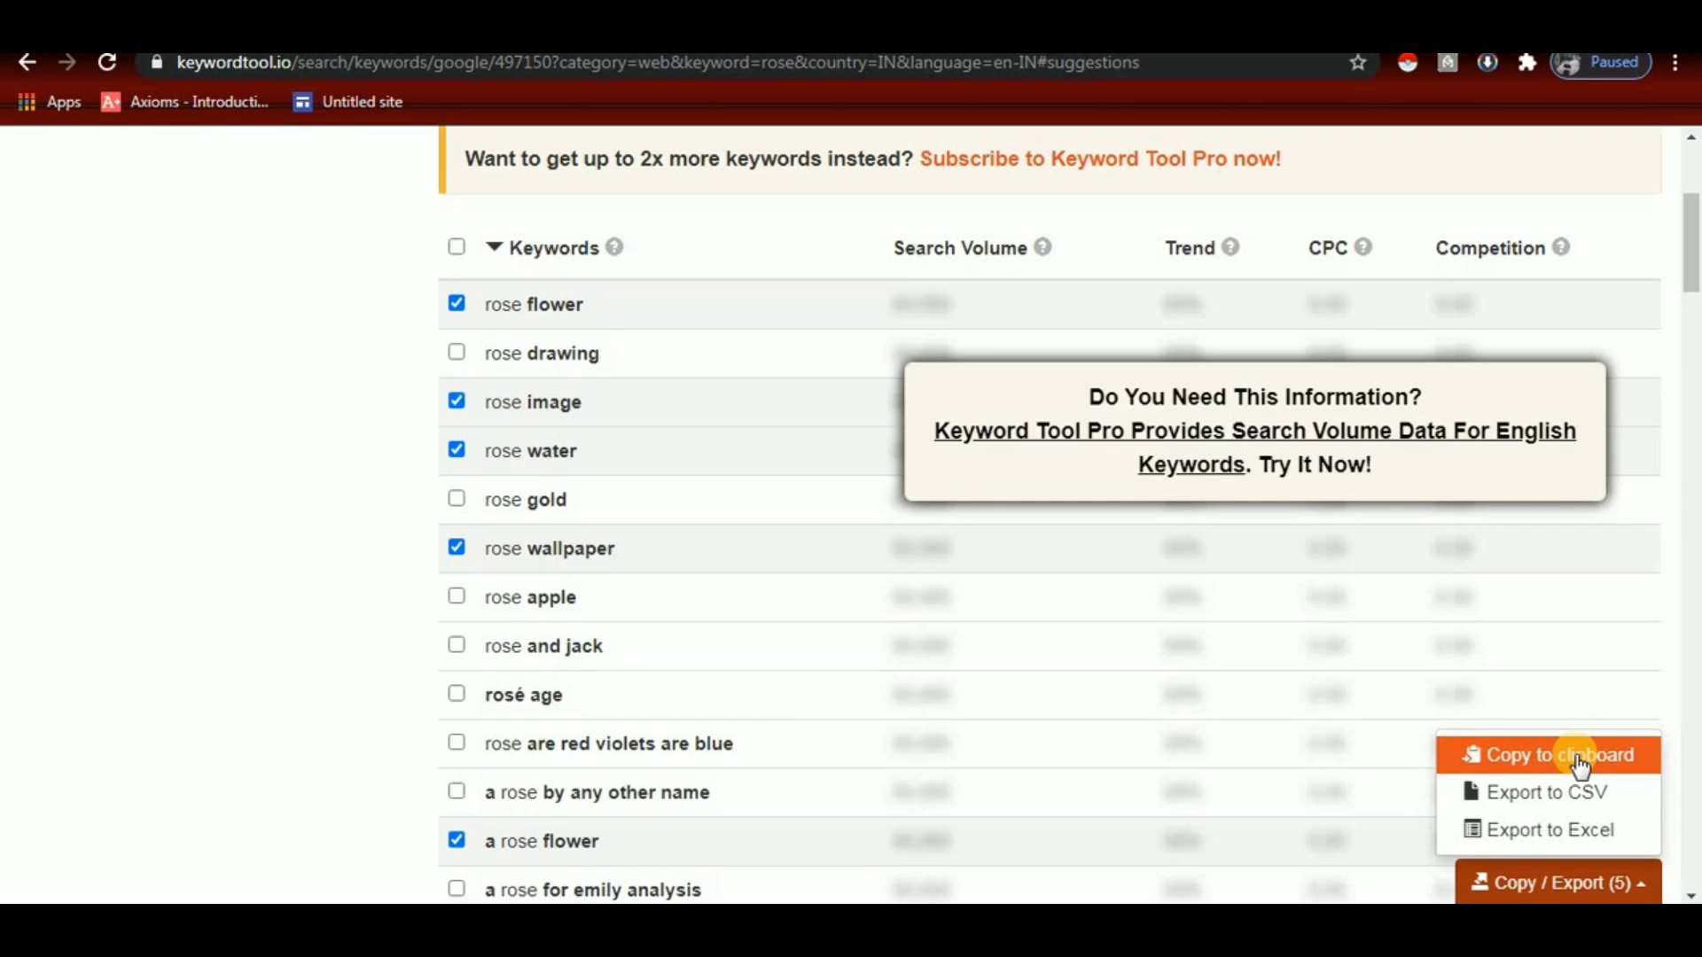
{"action": "left_click", "coordinate": [1579, 758]}
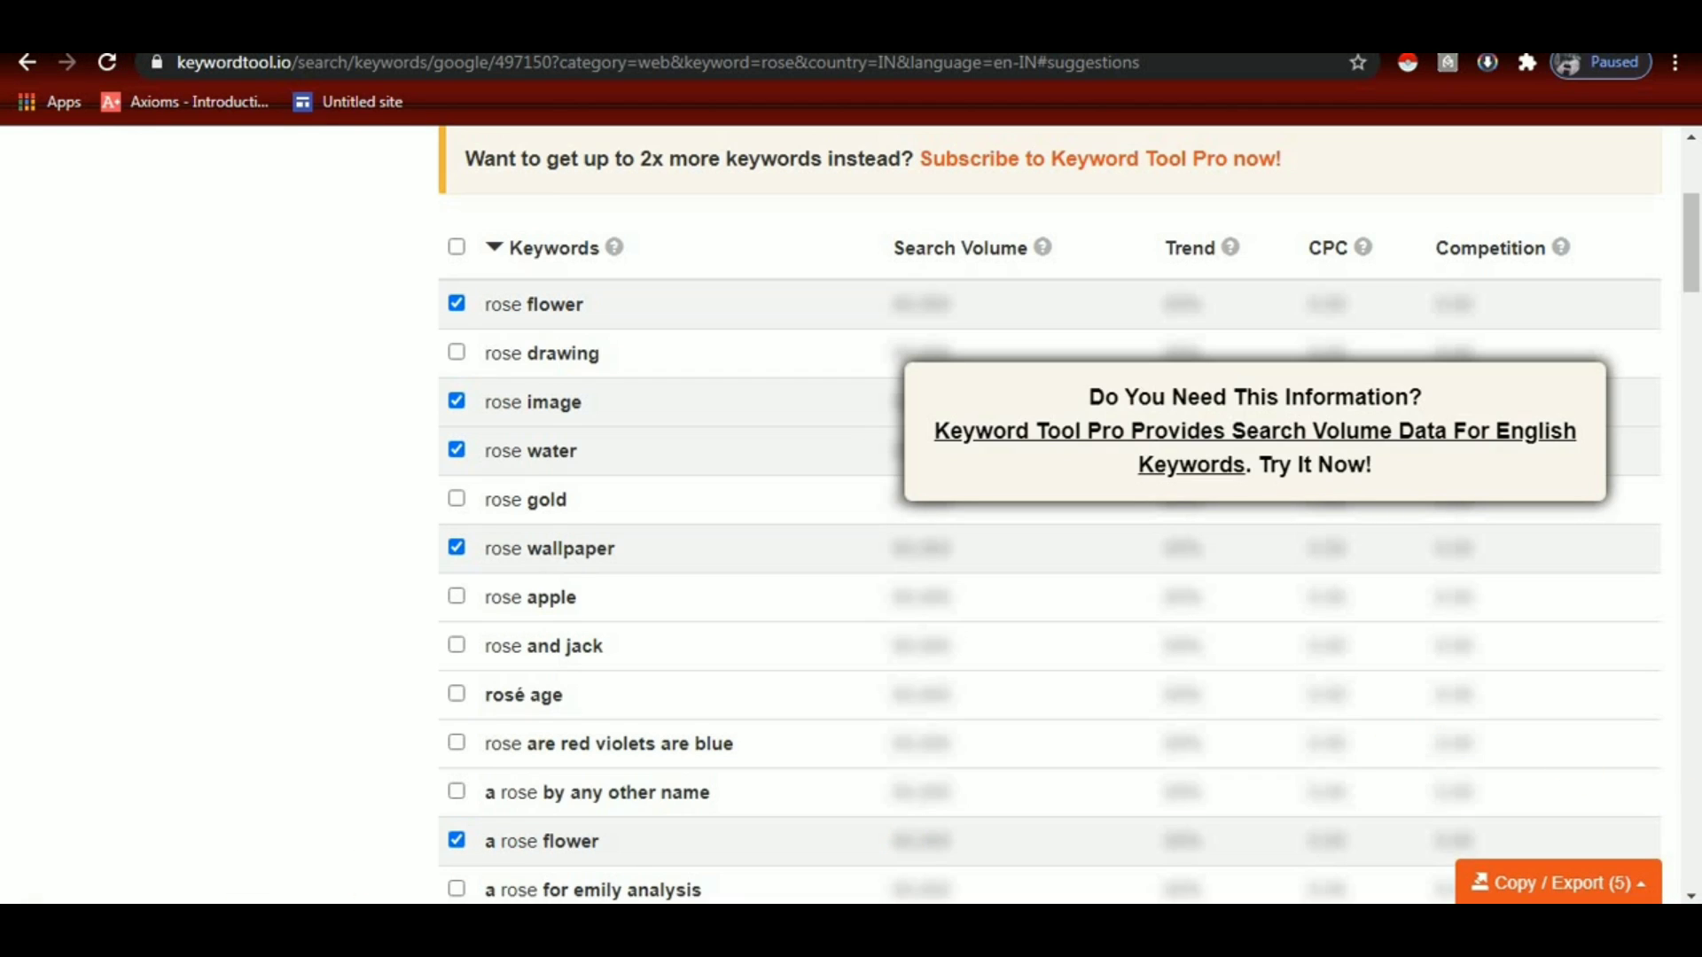
- Open Notepad, paste the copied rose keywords into a blank document and maximize it
{"action": "key", "text": "super"}
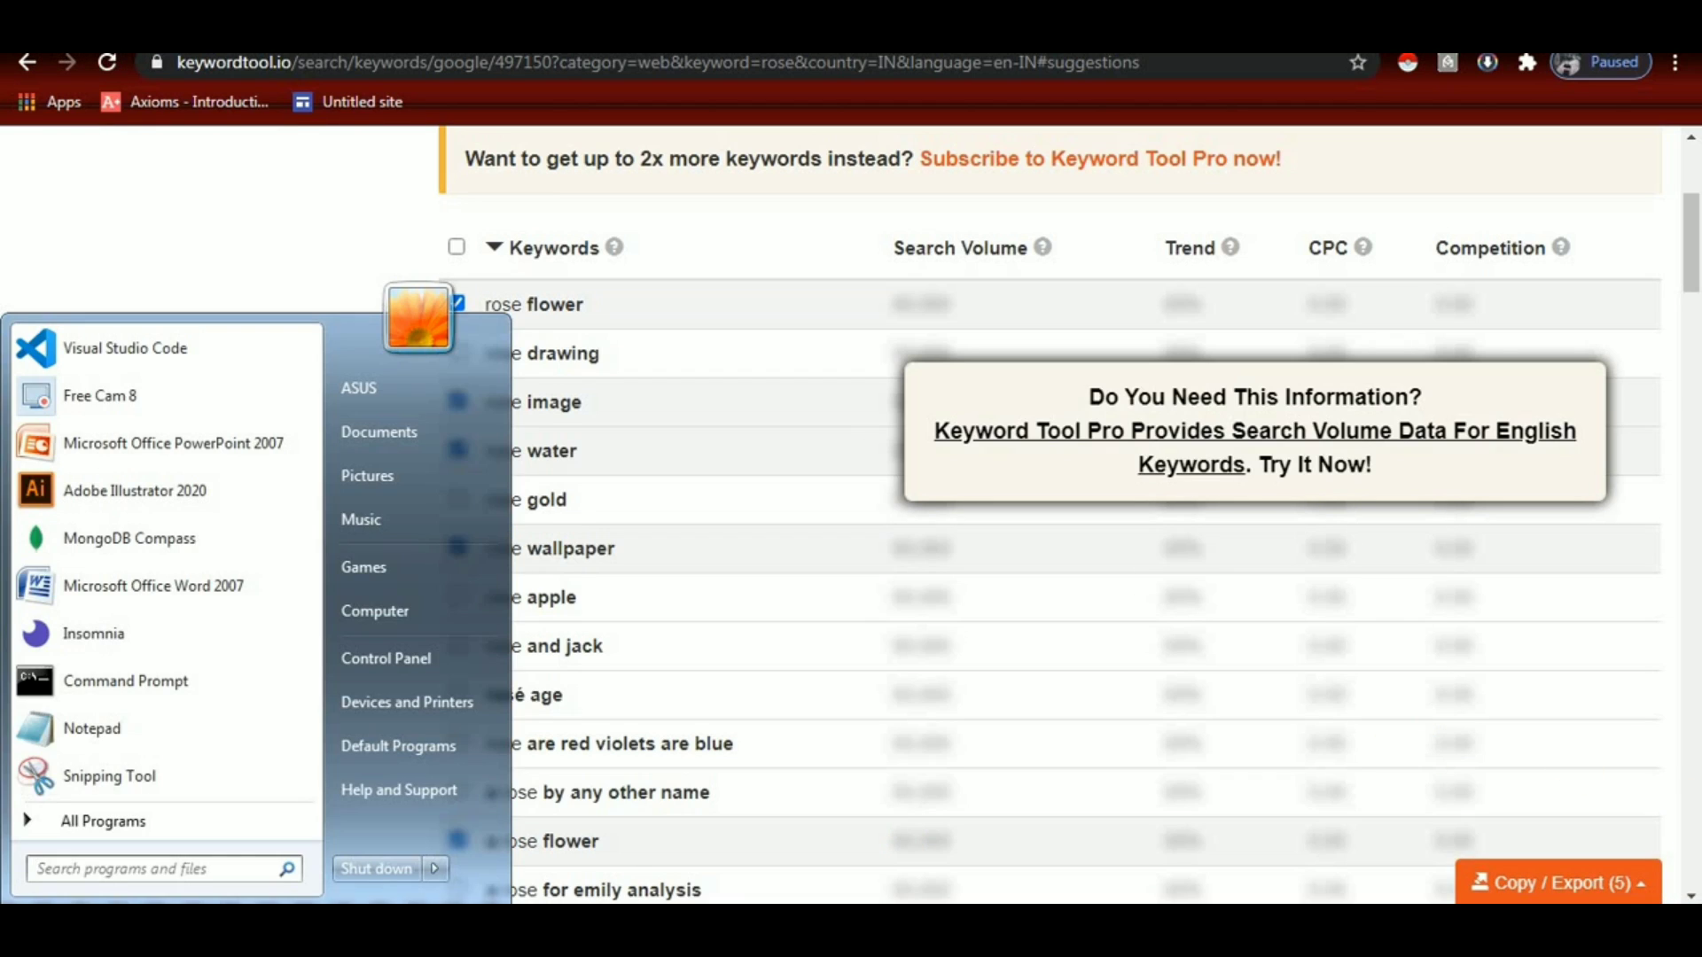
{"action": "left_click", "coordinate": [80, 728]}
{"action": "left_click", "coordinate": [771, 271]}
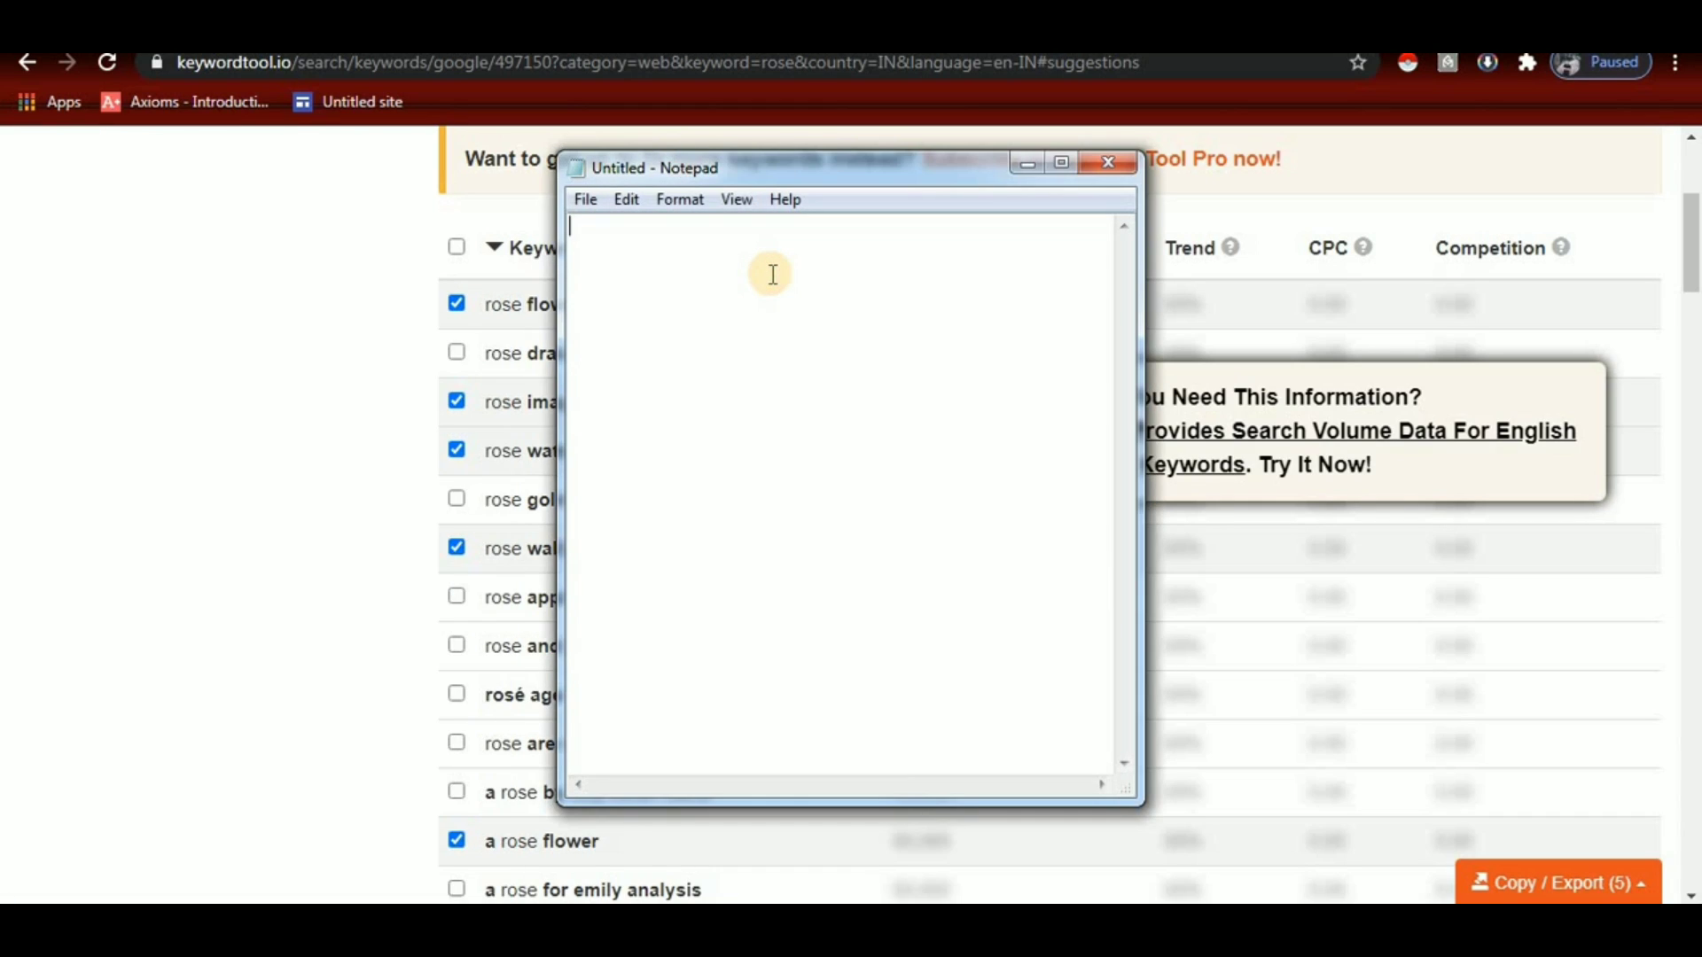
{"action": "key", "text": "ctrl+v"}
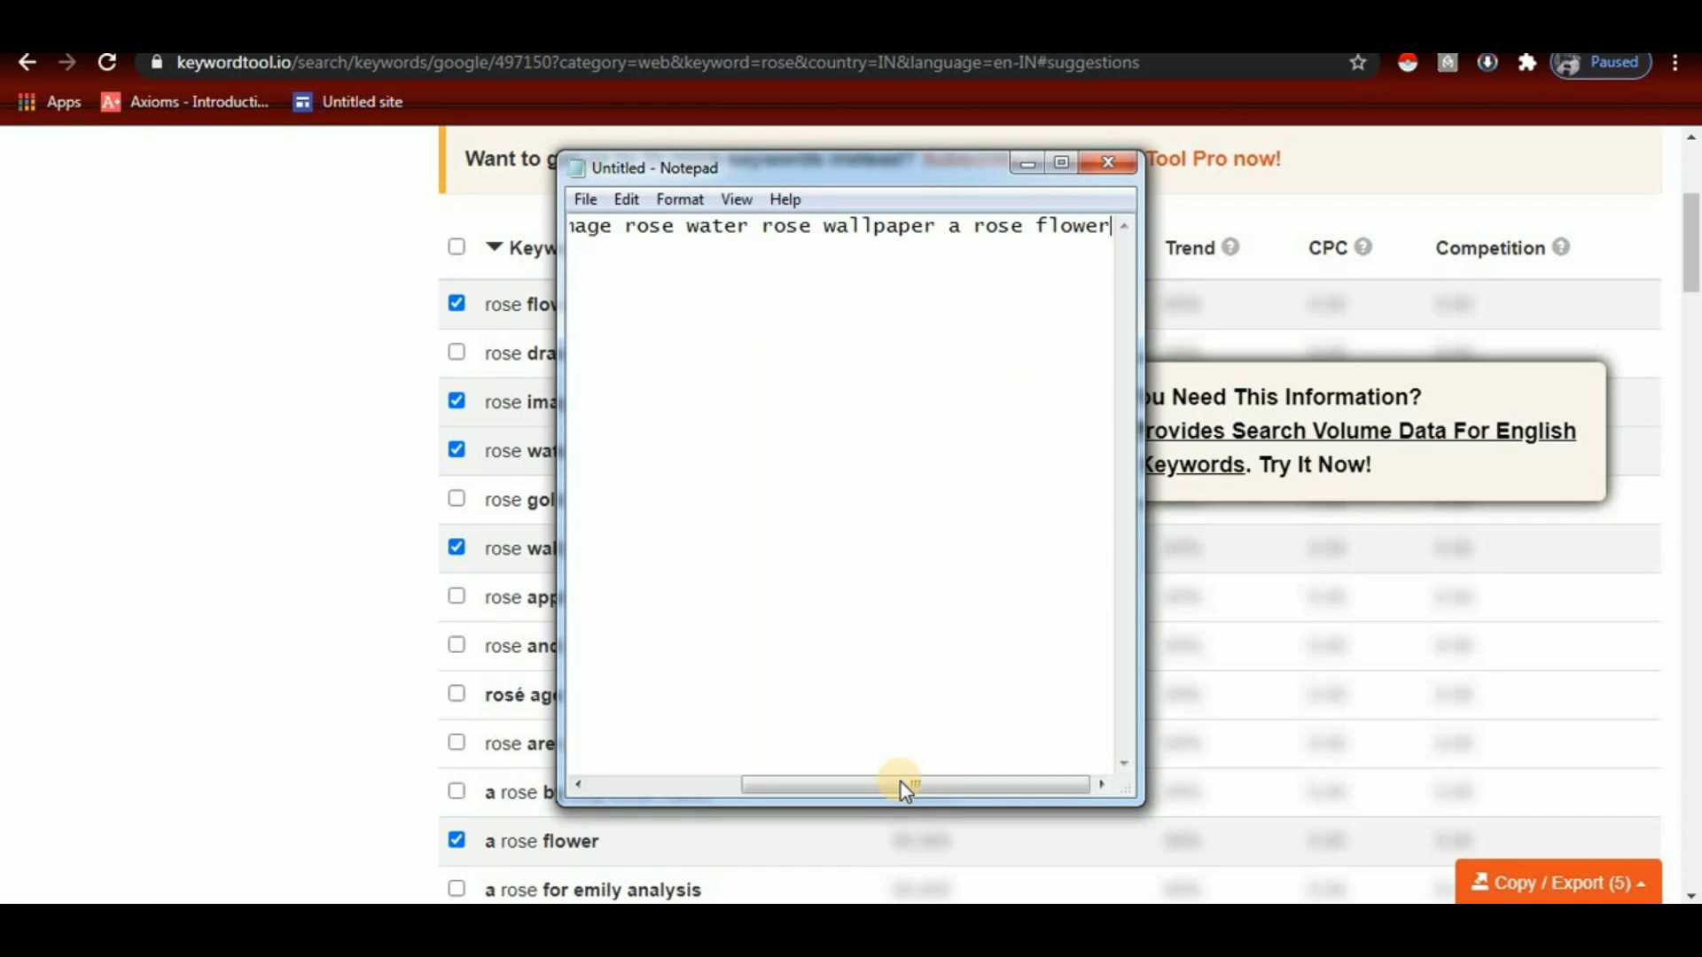
{"action": "left_click", "coordinate": [1063, 163]}
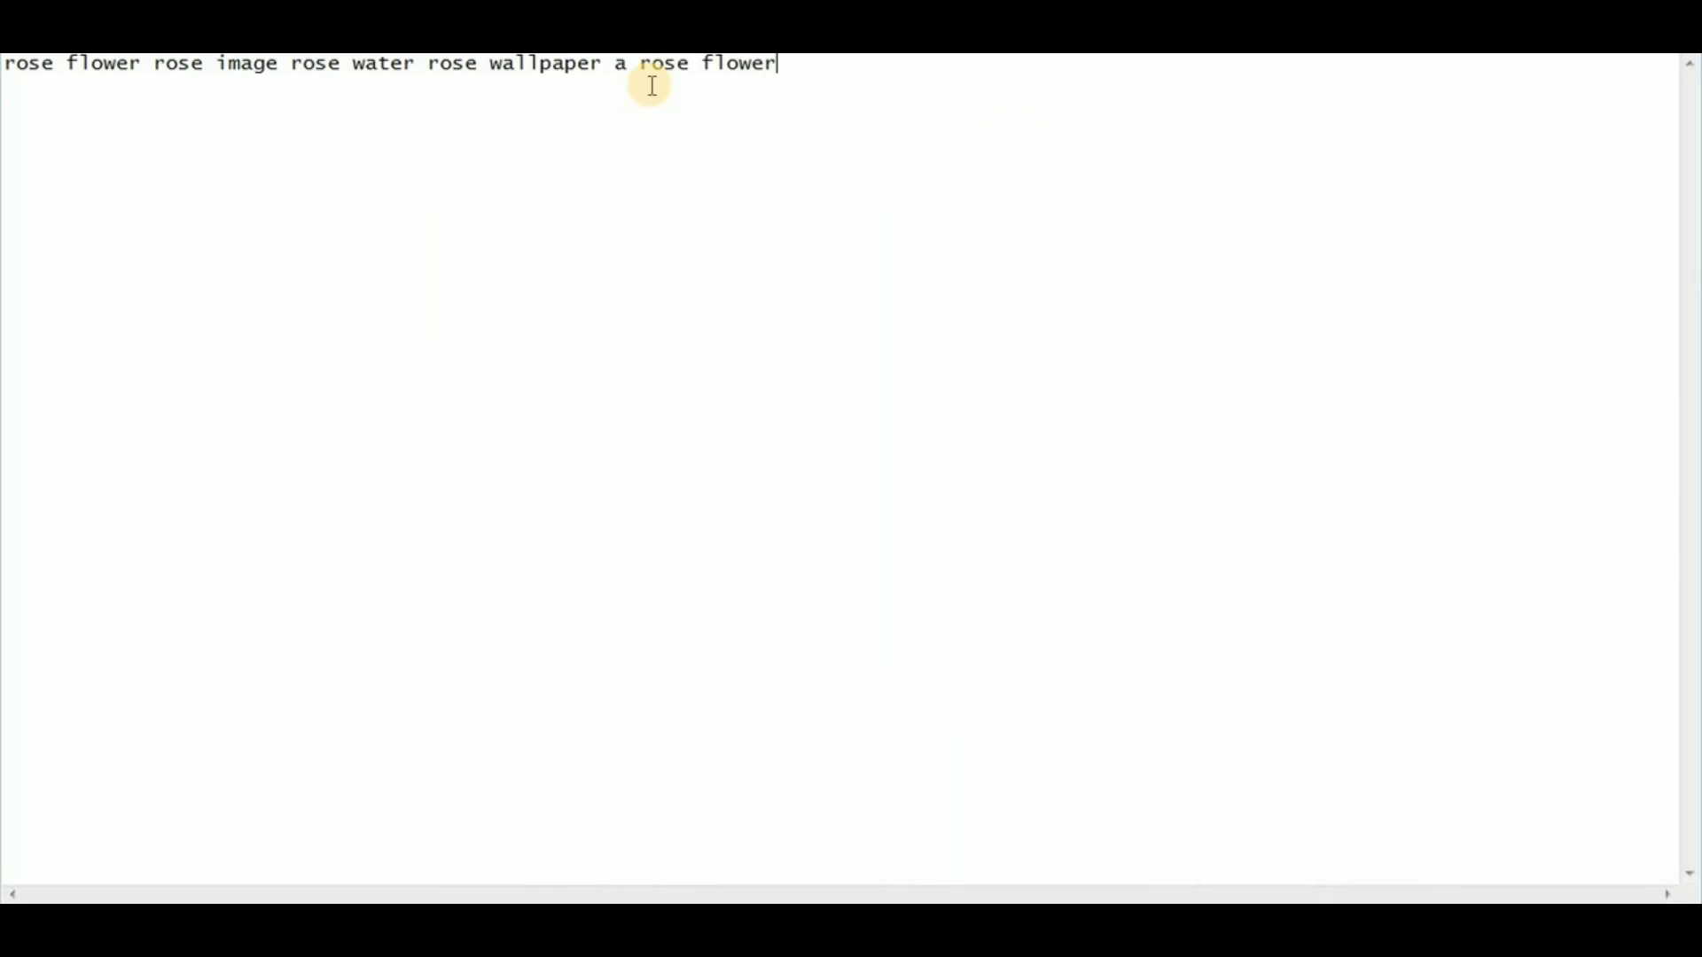
- Insert commas after rose flower, rose image, rose water and rose wallpaper to separate the five keywords
{"action": "left_click", "coordinate": [141, 64]}
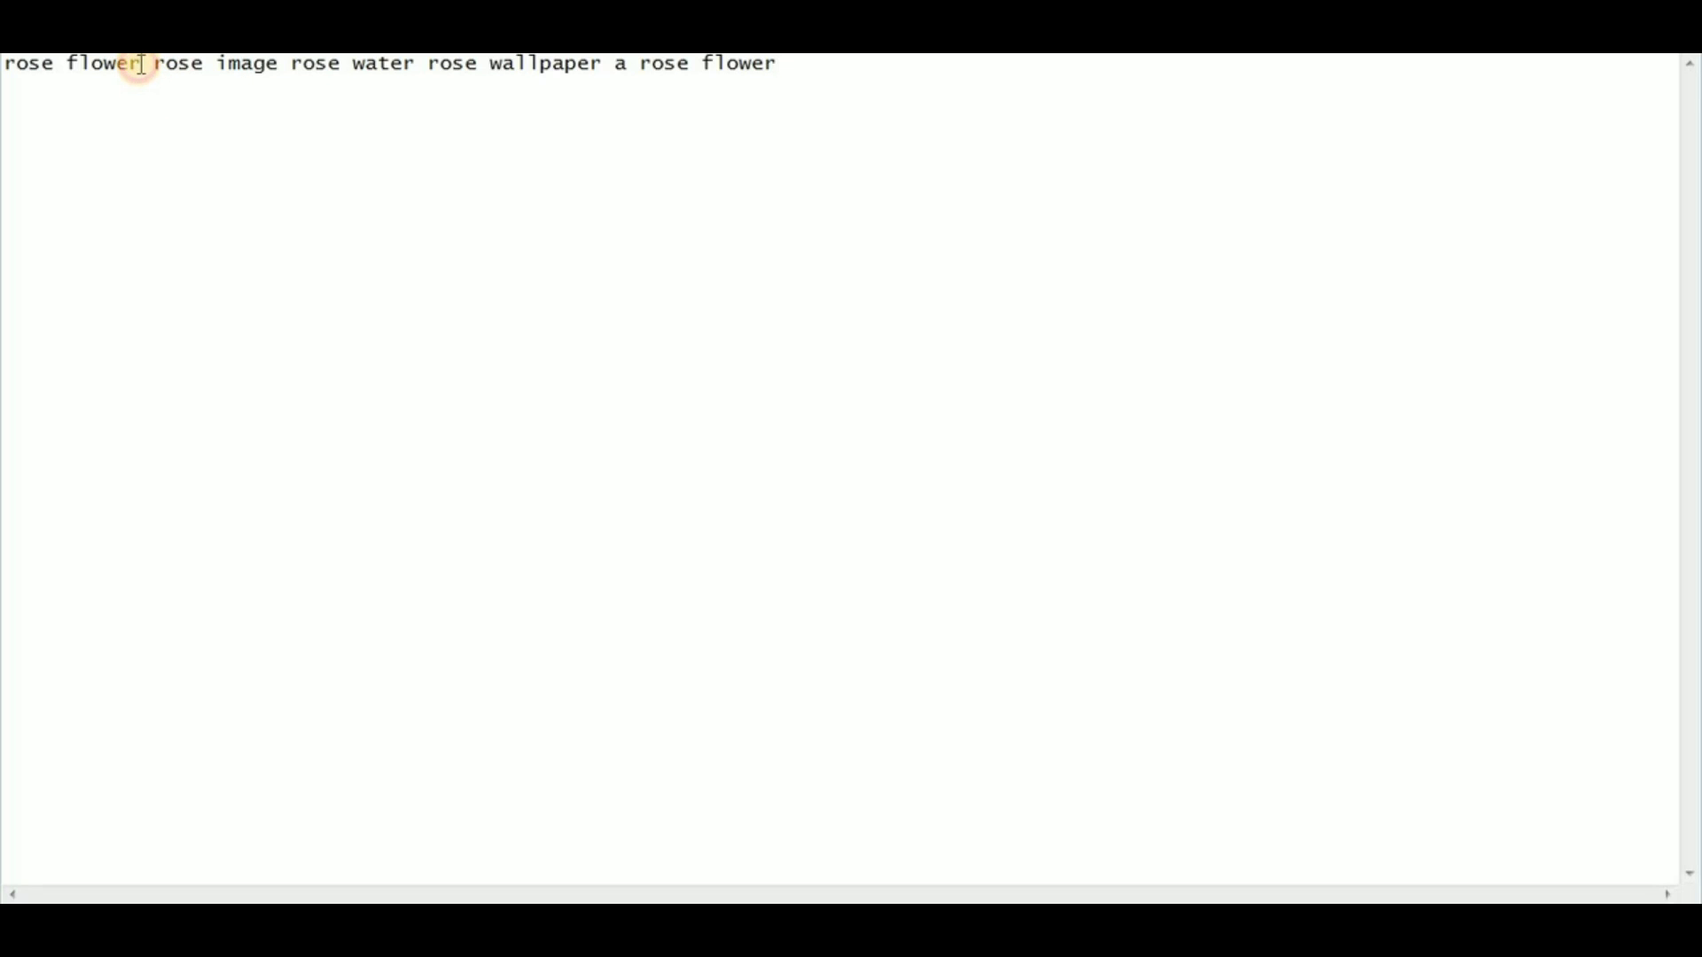
{"action": "type", "text": ","}
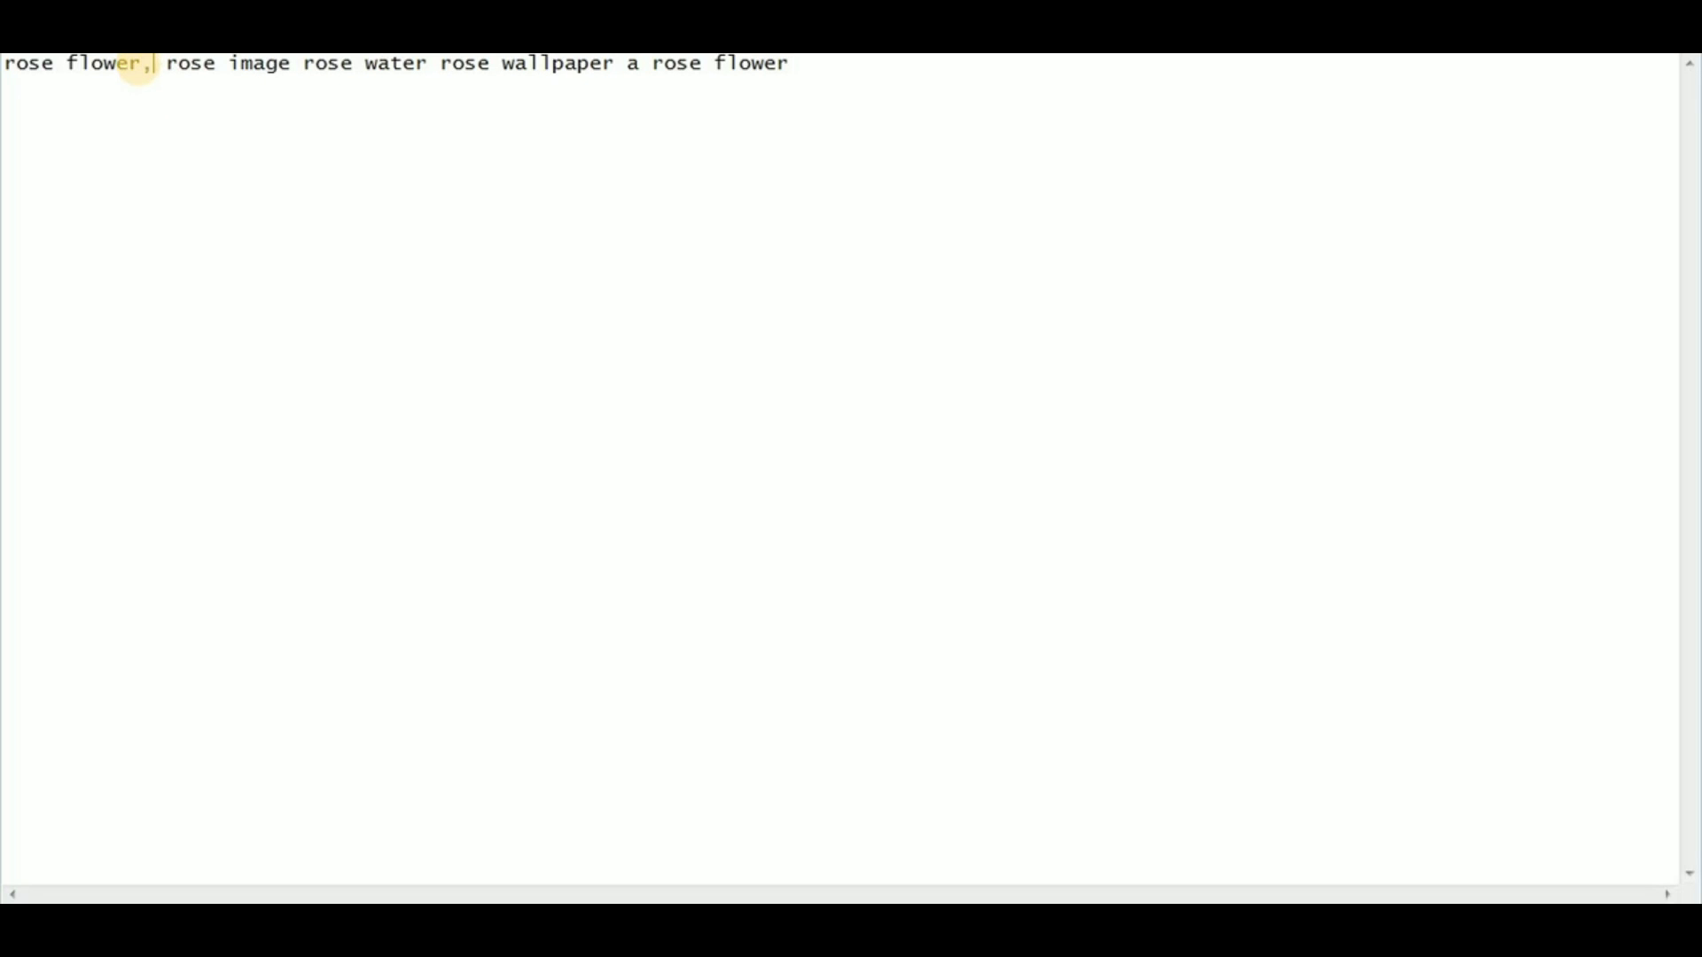
{"action": "left_click", "coordinate": [295, 65]}
{"action": "type", "text": ","}
{"action": "left_click", "coordinate": [443, 65]}
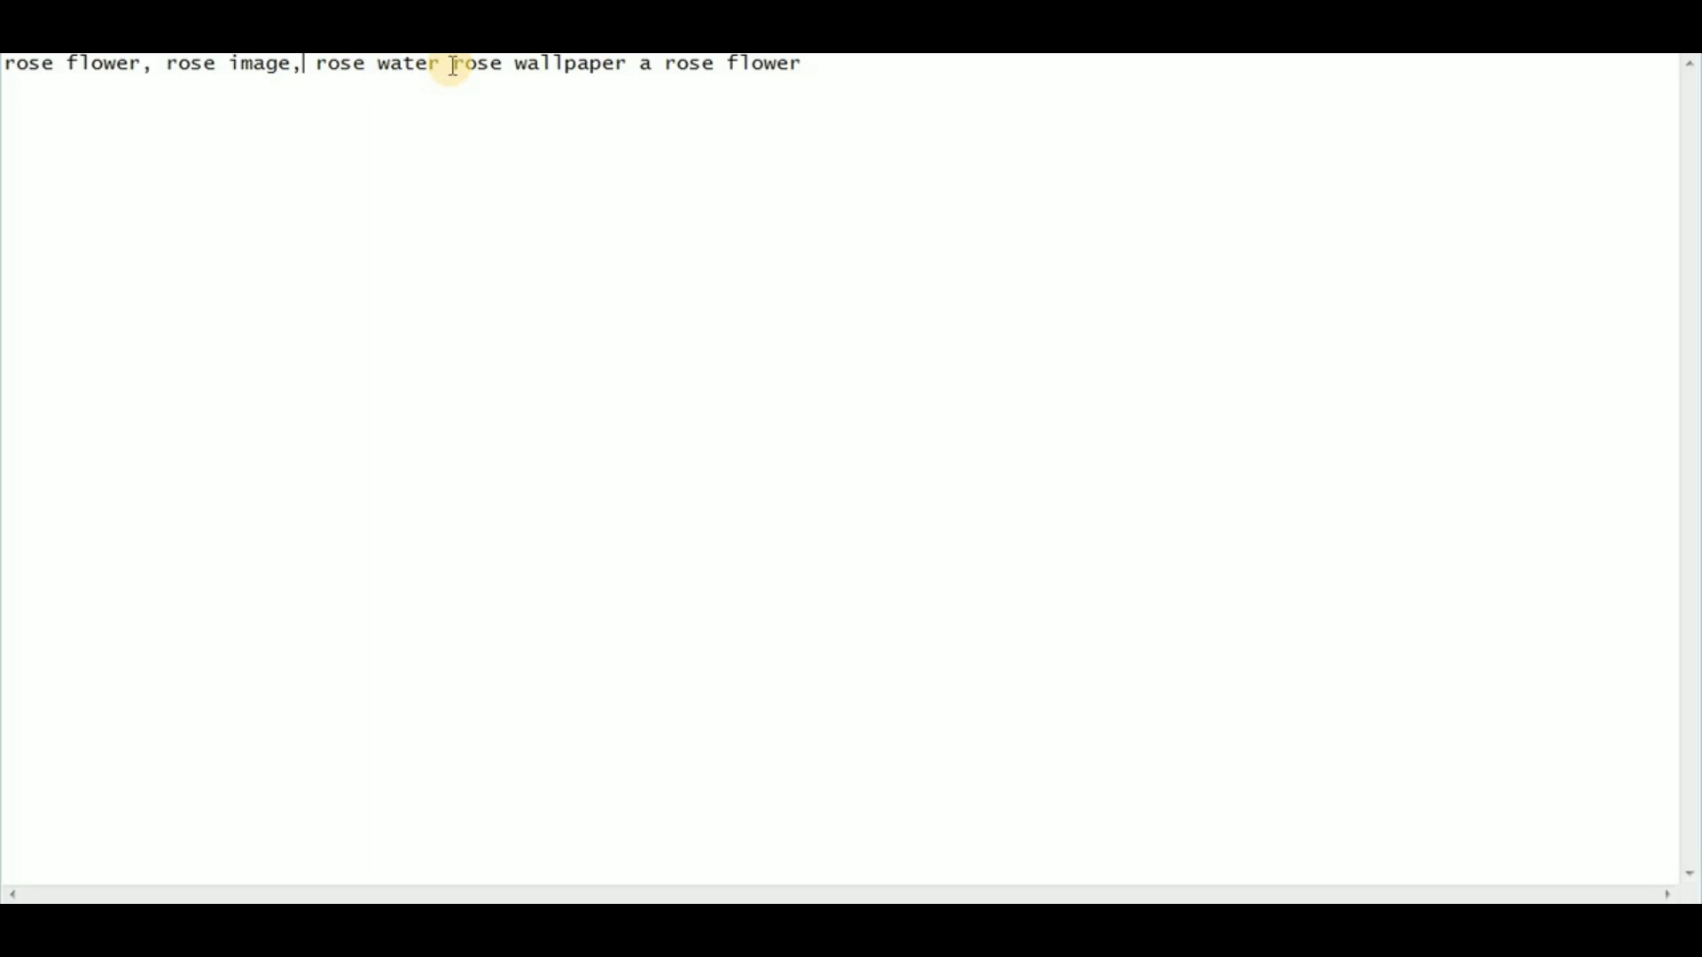
{"action": "type", "text": ","}
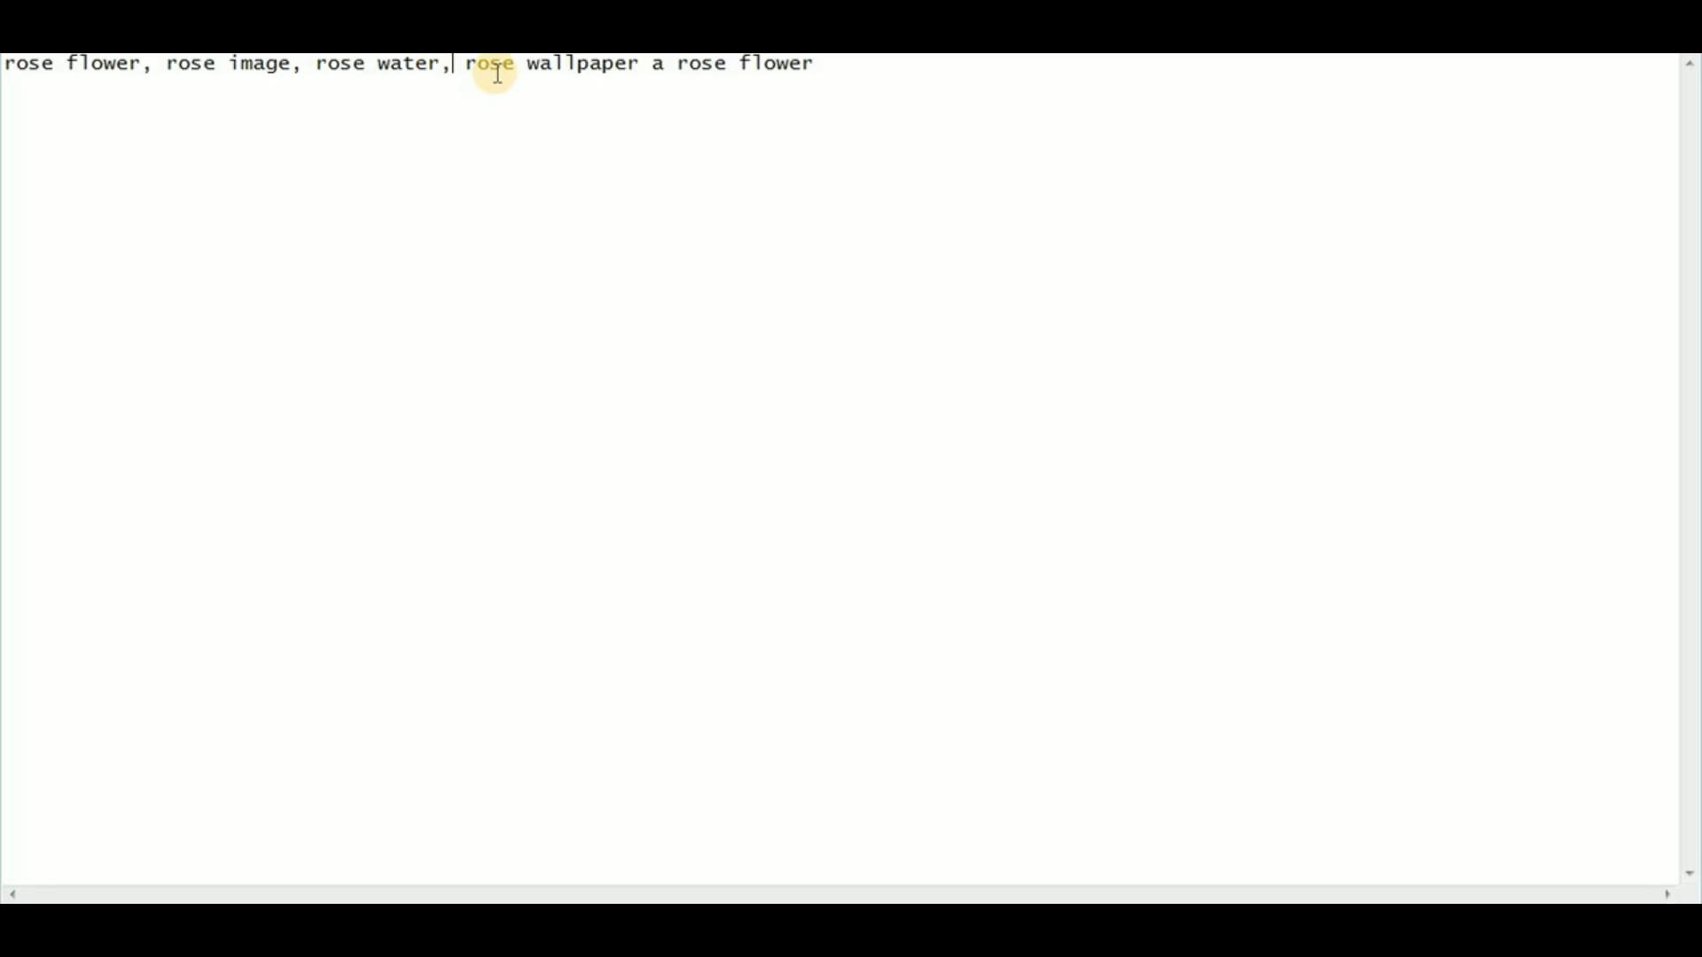
{"action": "left_click", "coordinate": [639, 65]}
{"action": "type", "text": ","}
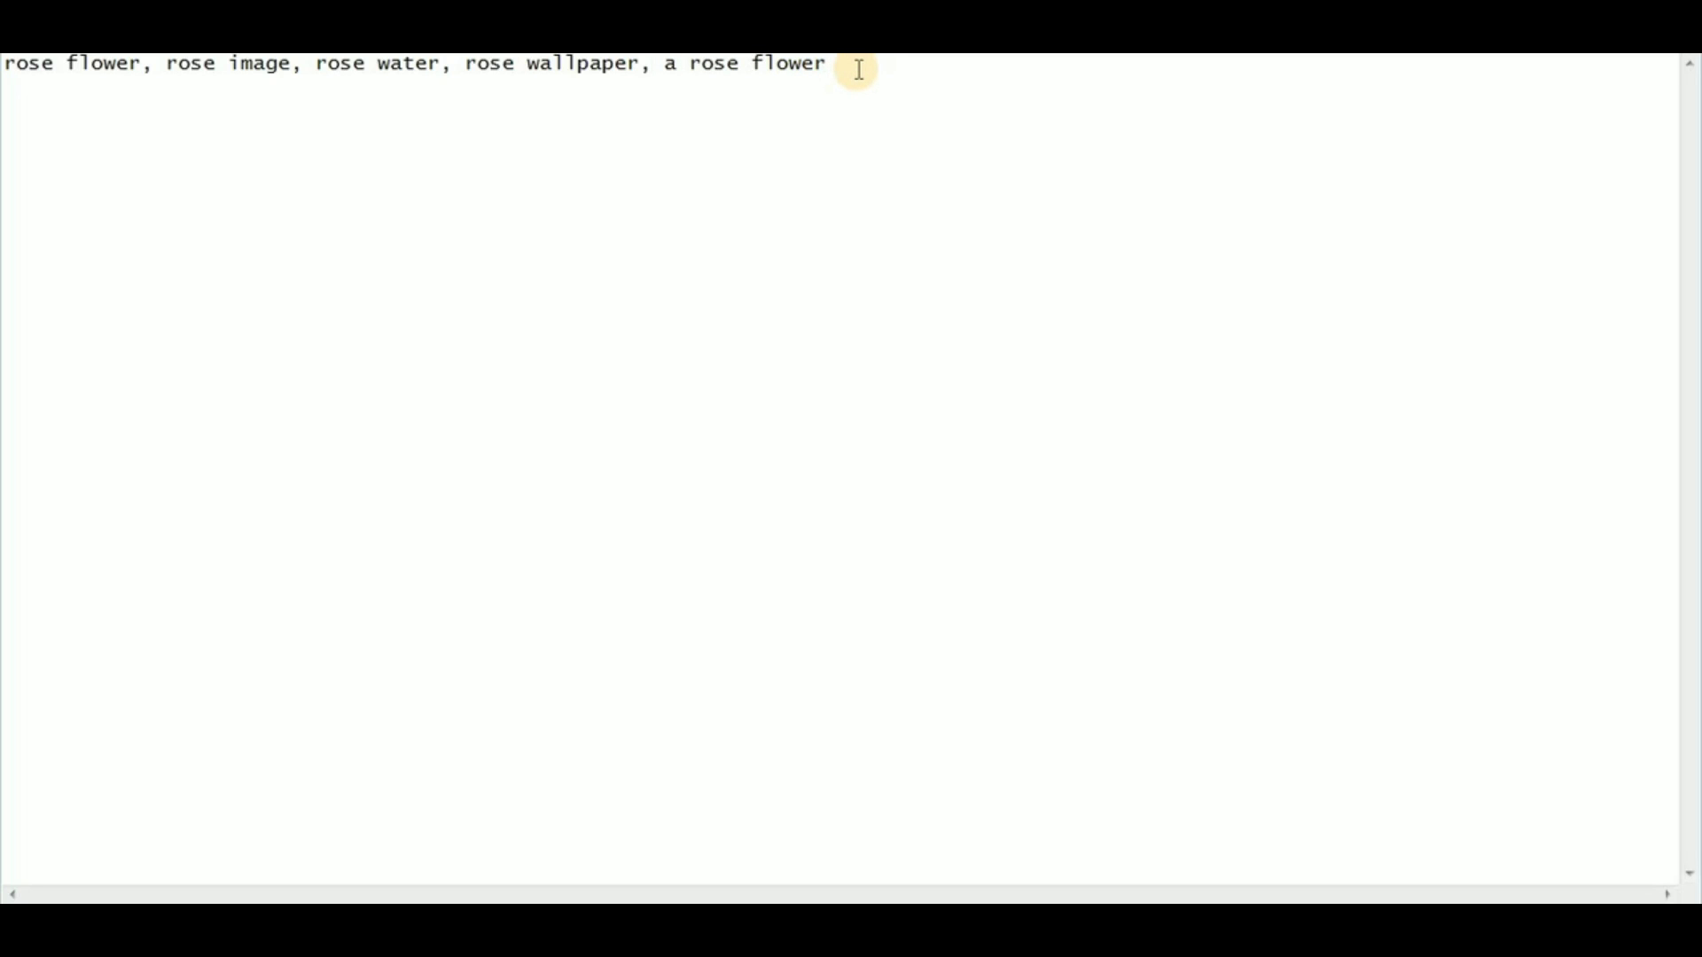
- Copy the comma-separated keyword list and paste it into the leaf photo's Tags field on the ClickASnap upload page
{"action": "left_click_drag", "start_coordinate": [858, 69], "coordinate": [9, 64]}
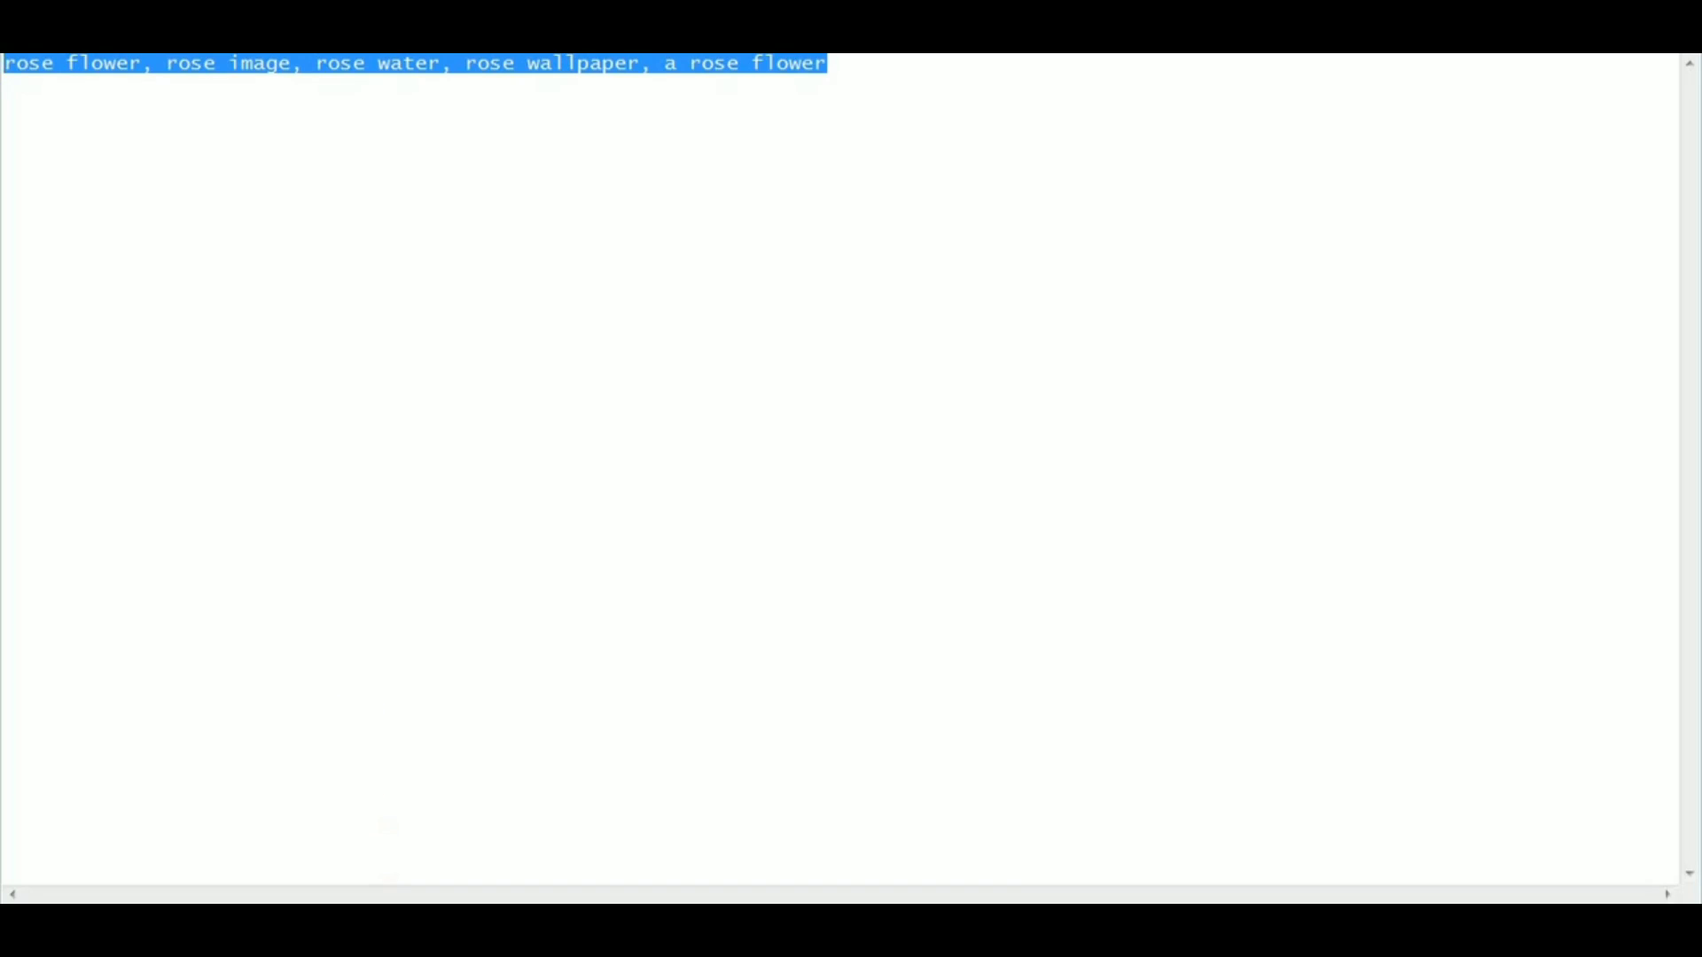
{"action": "key", "text": "alt+Tab"}
{"action": "key", "text": "ctrl+Tab"}
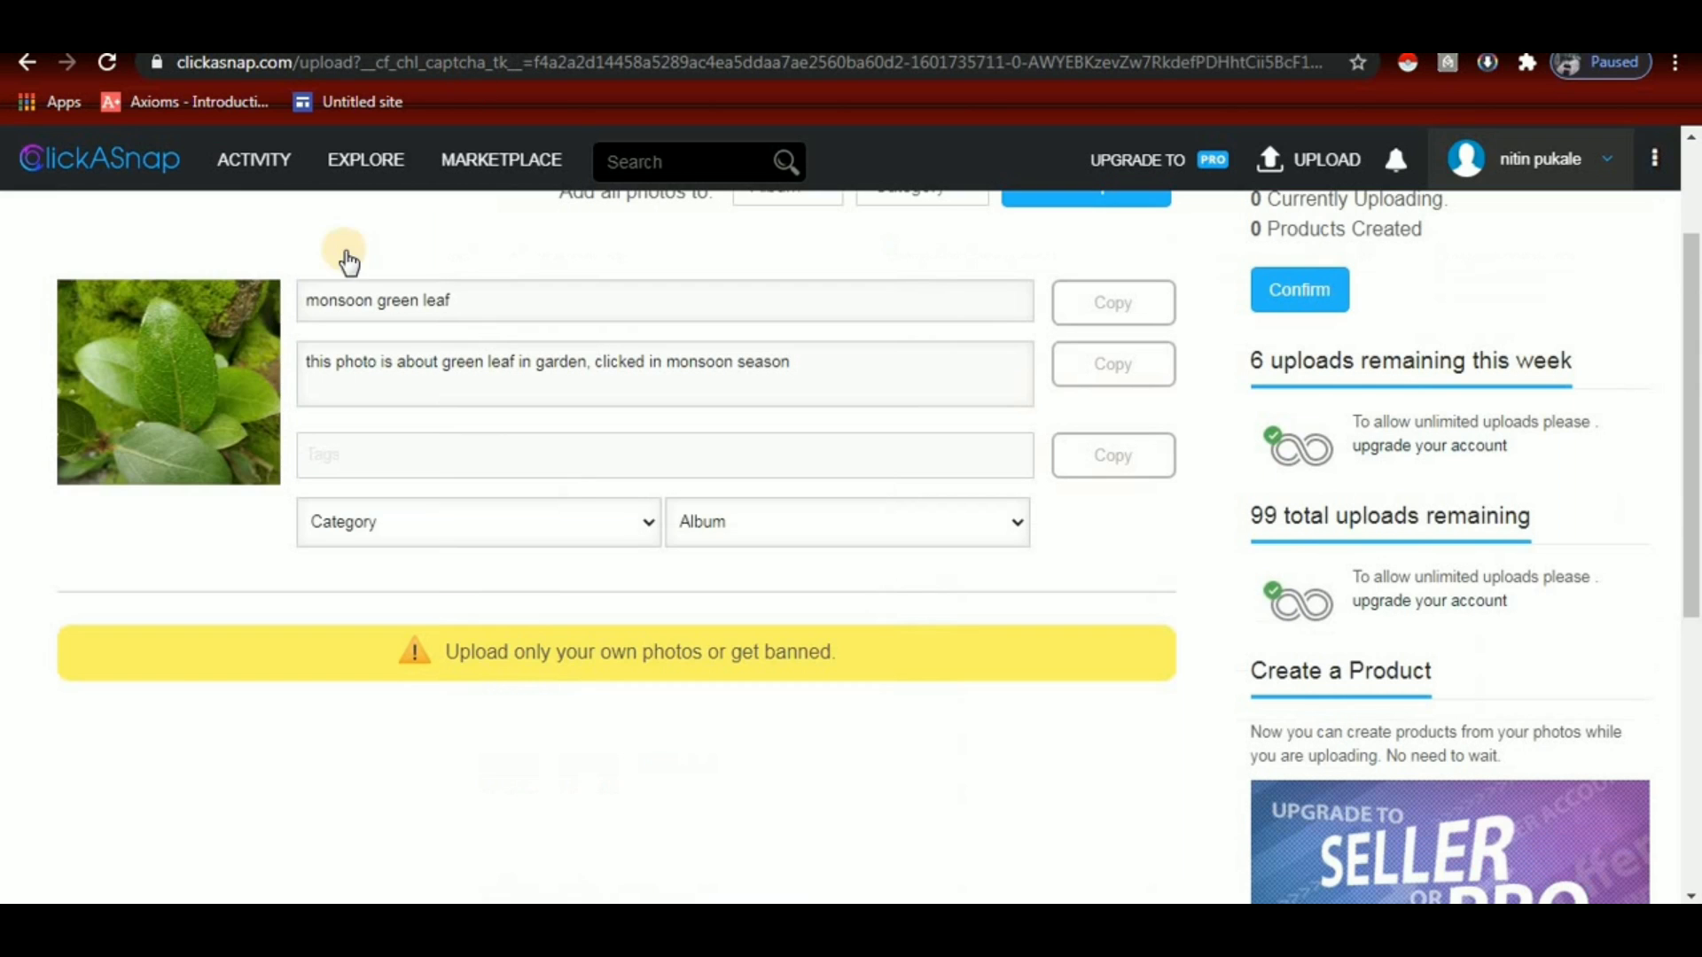
{"action": "left_click", "coordinate": [379, 460]}
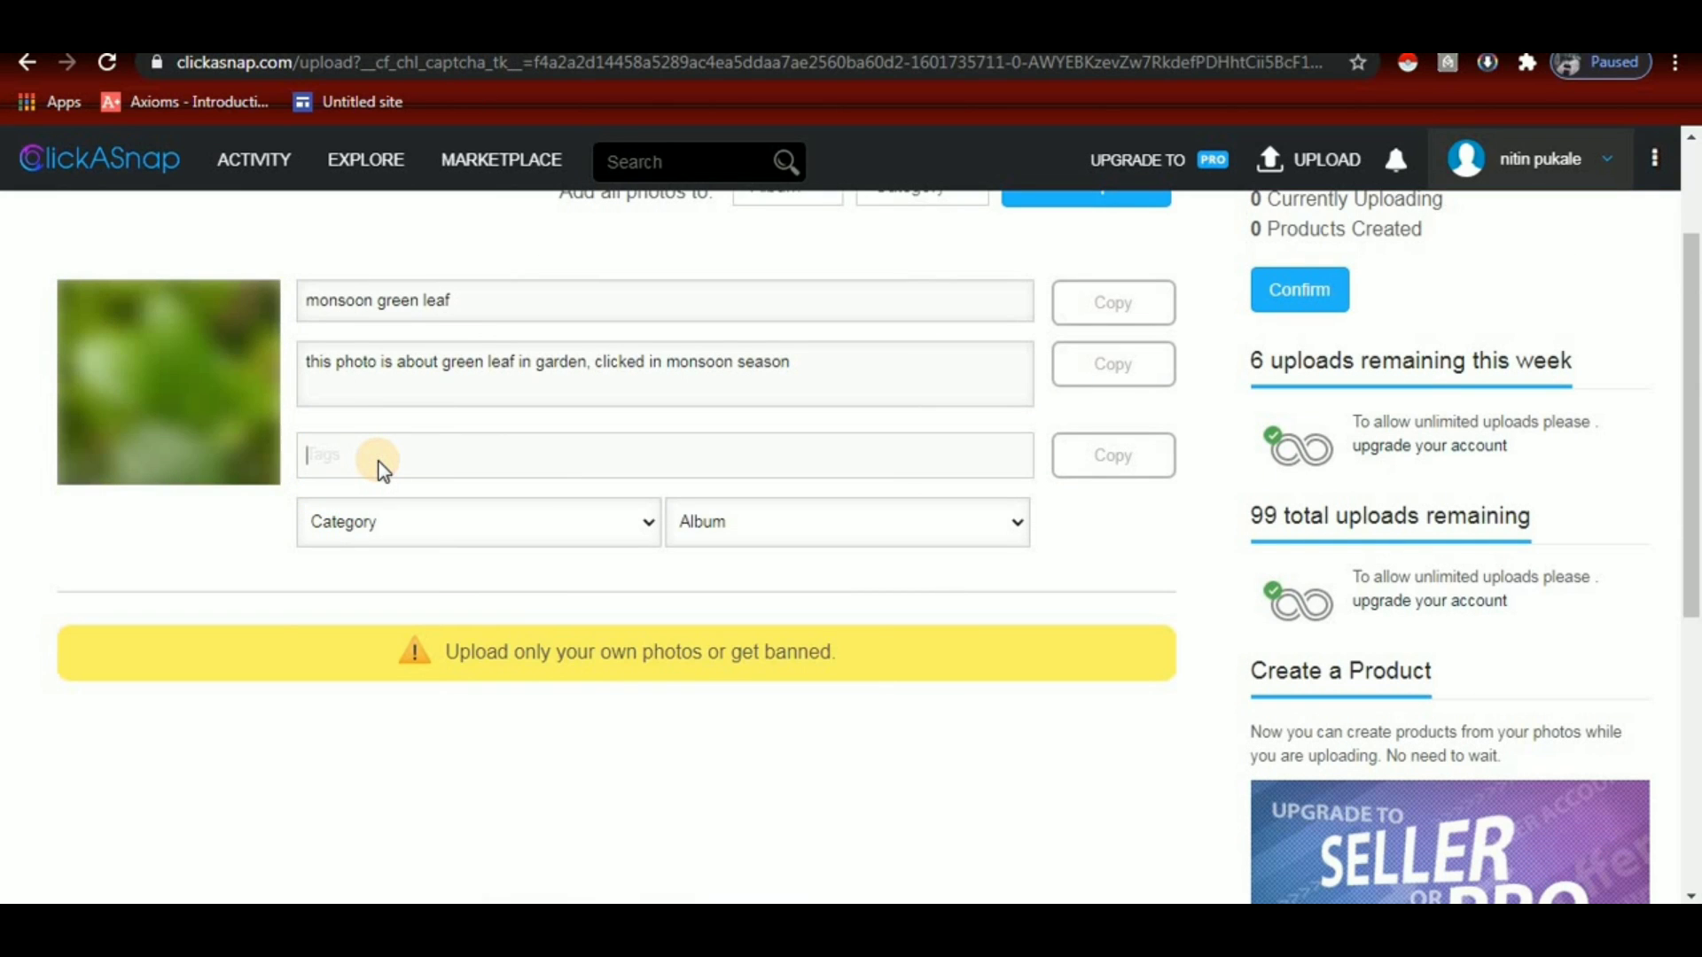
{"action": "key", "text": "ctrl+v"}
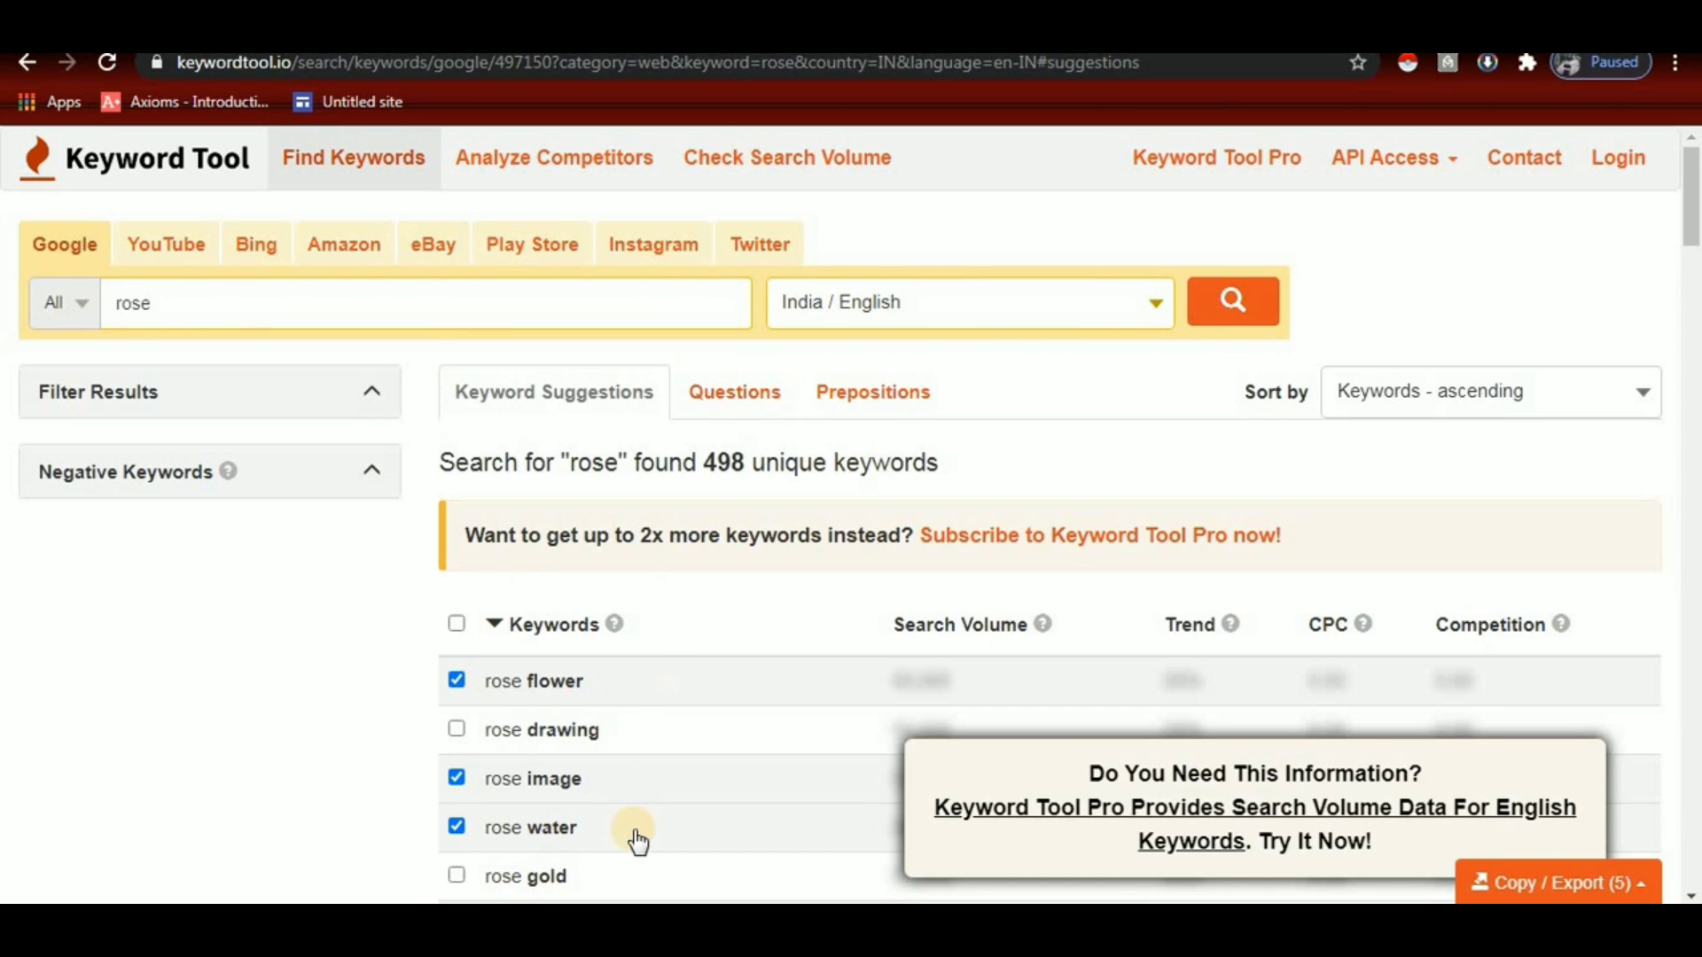
- Search Keyword Tool's Google suggestions for "rose" with the country and language set to United States / English
{"action": "left_click", "coordinate": [1155, 308]}
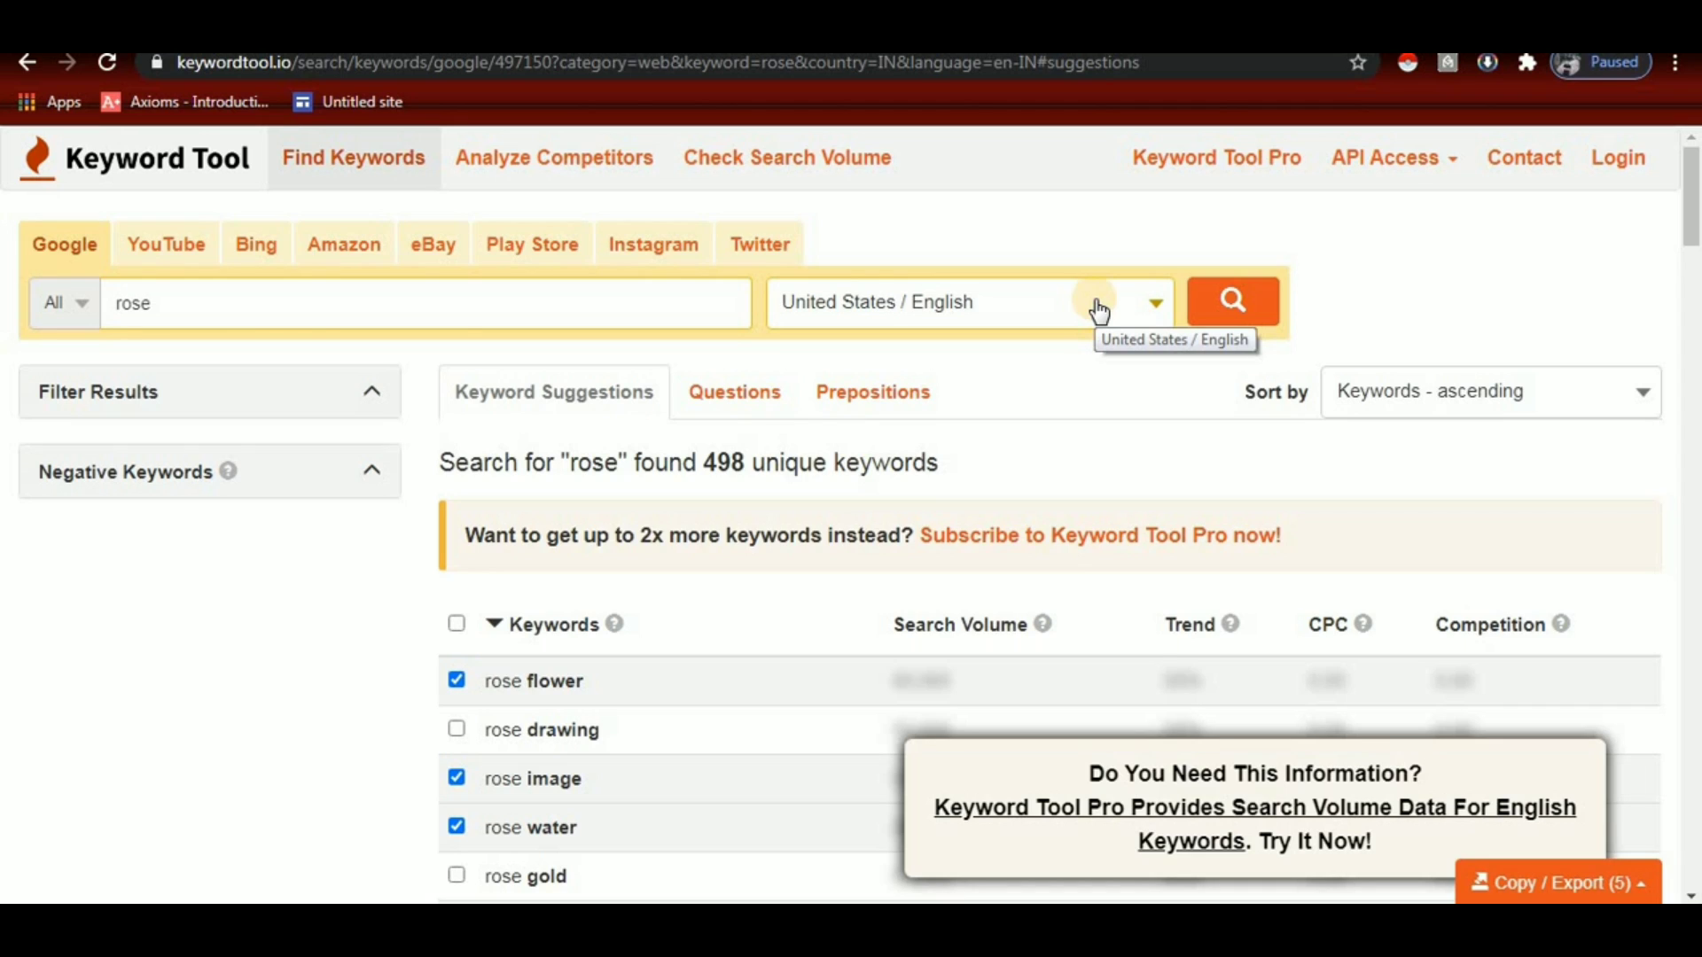
{"action": "left_click", "coordinate": [1230, 306]}
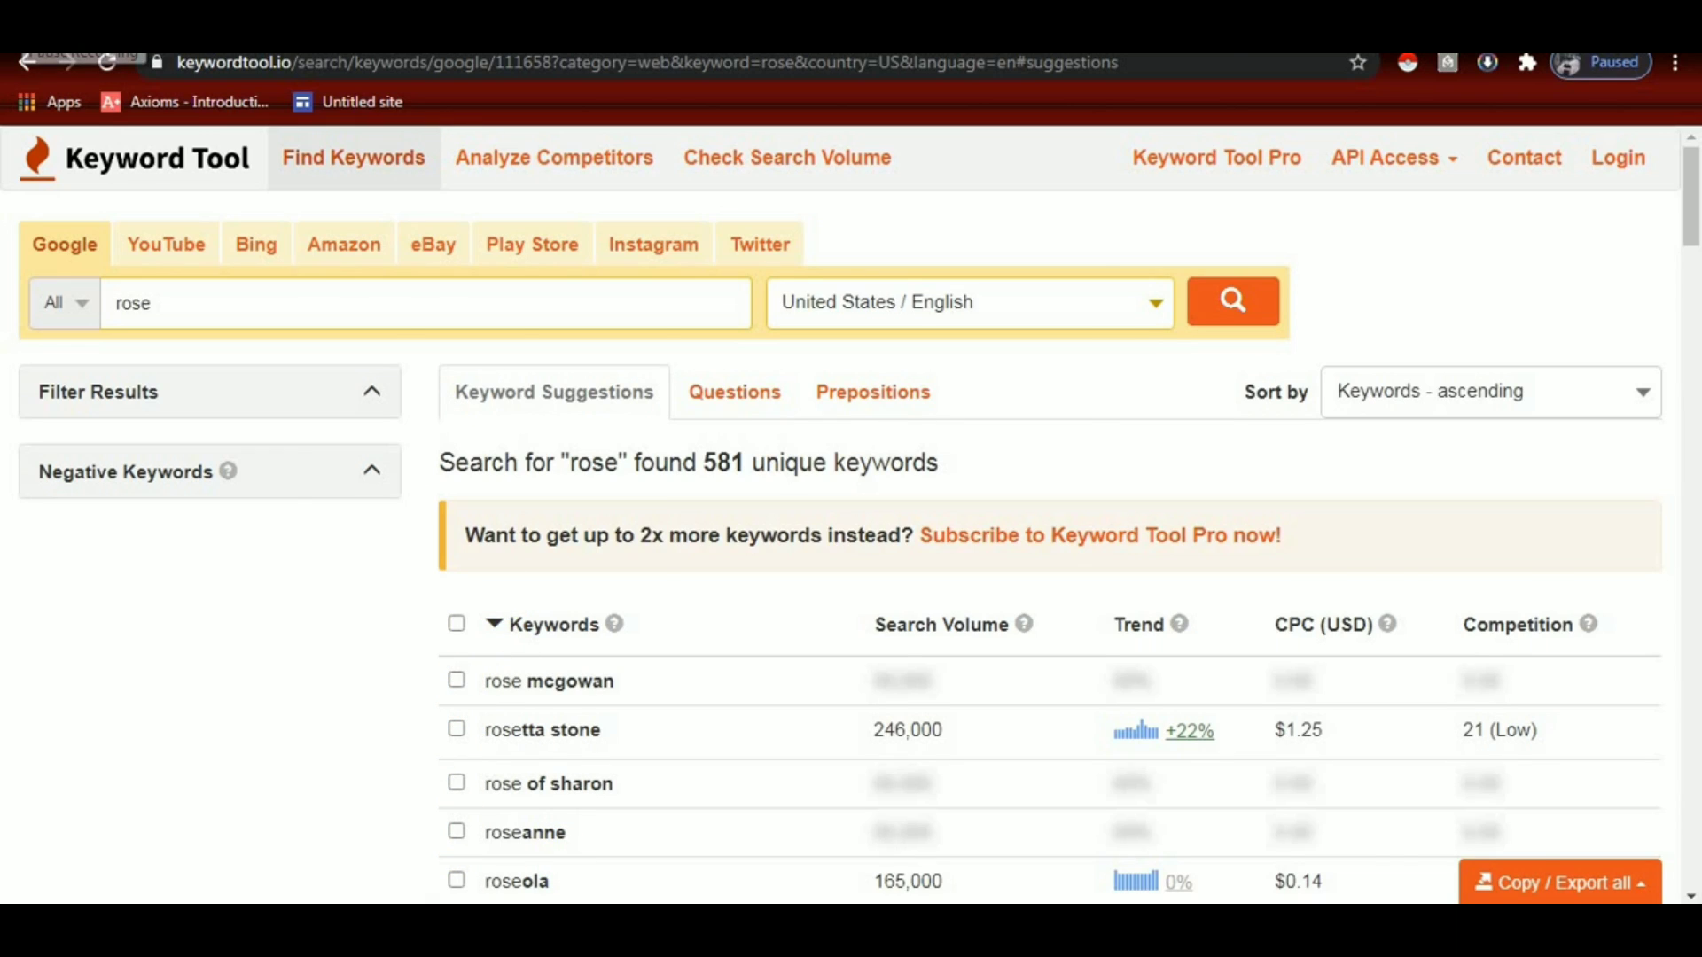
- Return to the ClickASnap upload page, set the leaf photo's category to Nature and confirm the upload
{"action": "key", "text": "ctrl+Tab"}
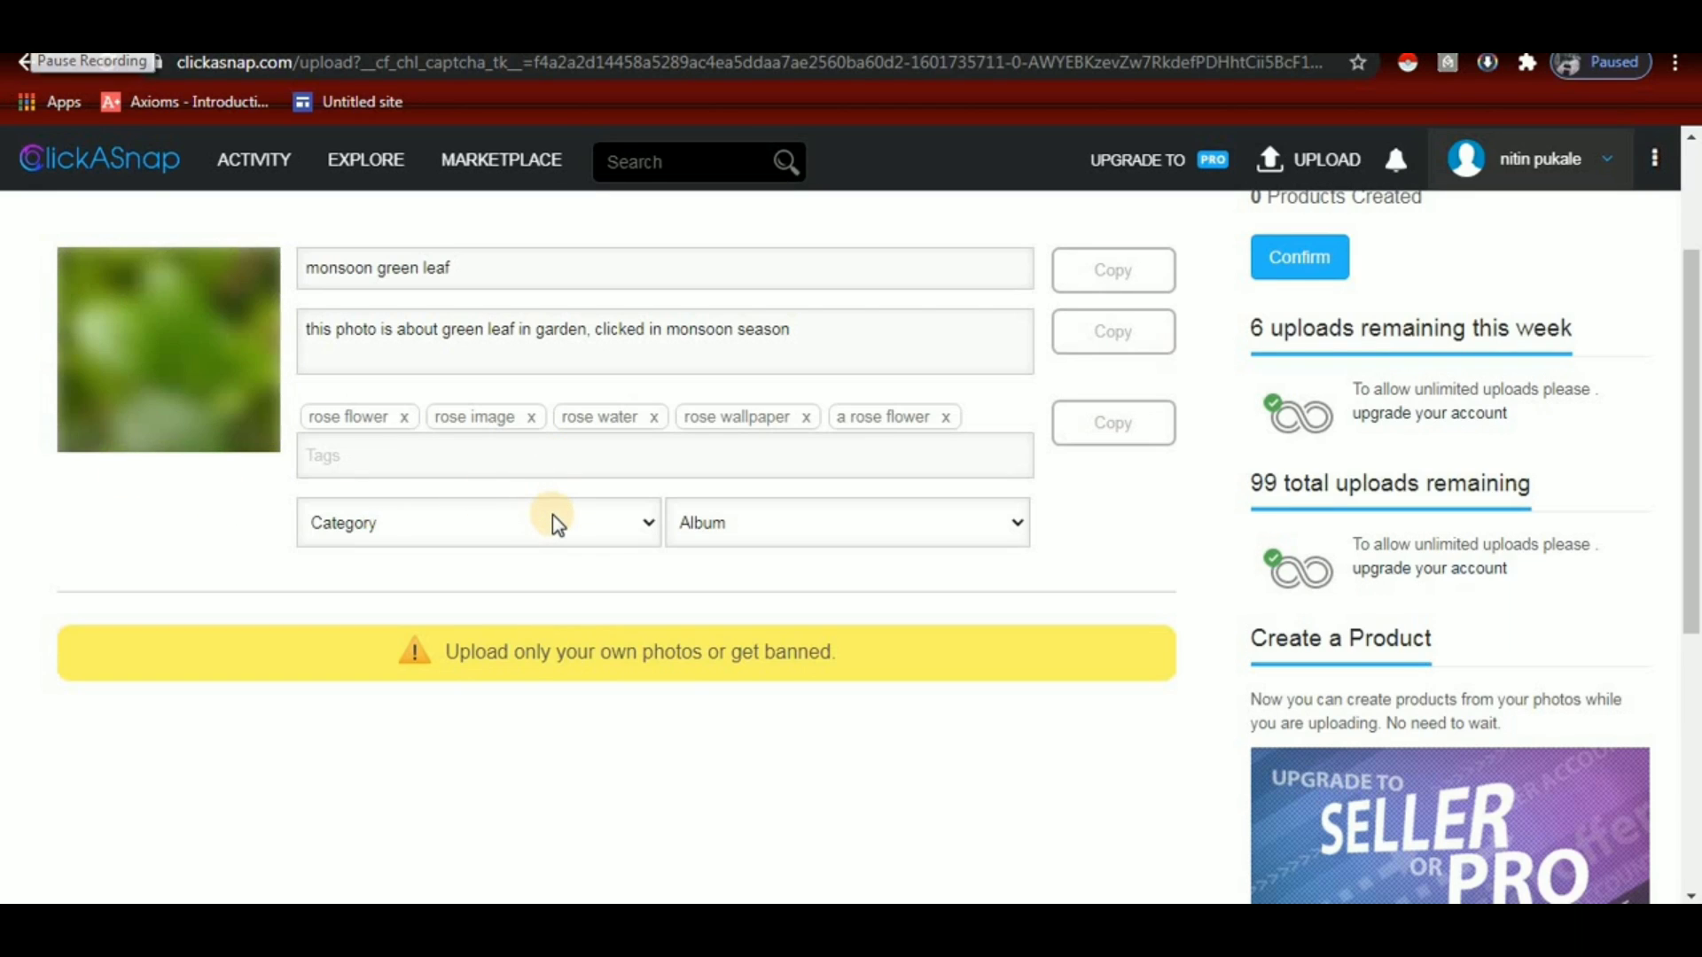
{"action": "left_click", "coordinate": [603, 524]}
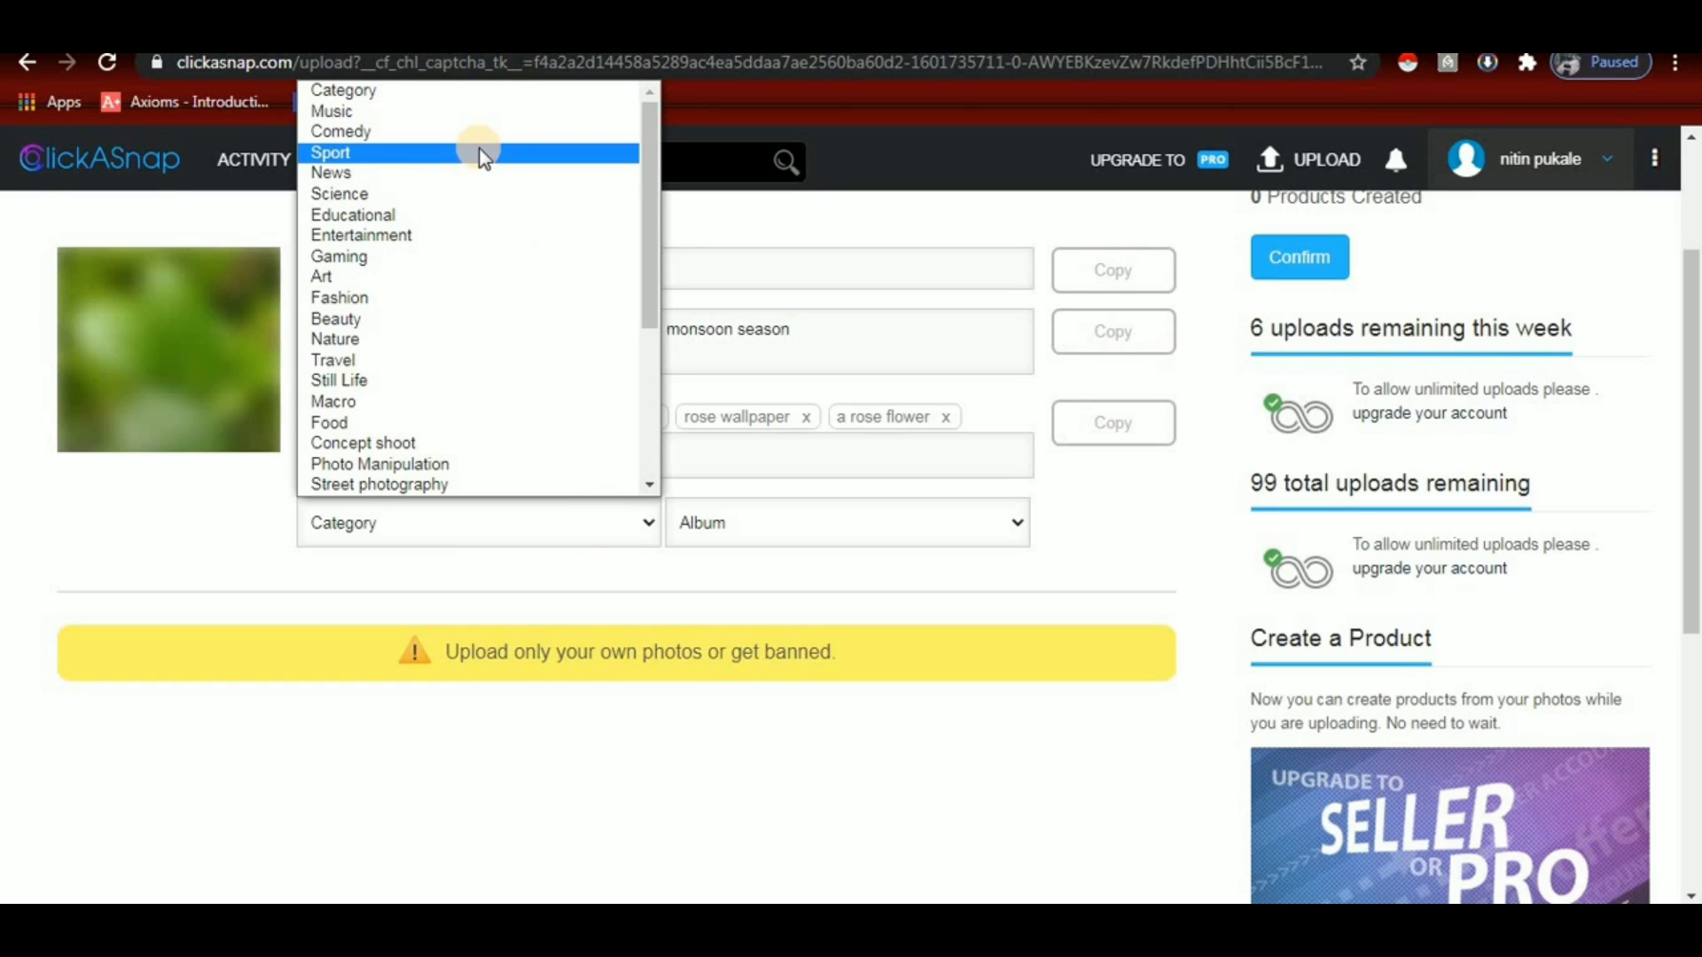
{"action": "left_click", "coordinate": [406, 348]}
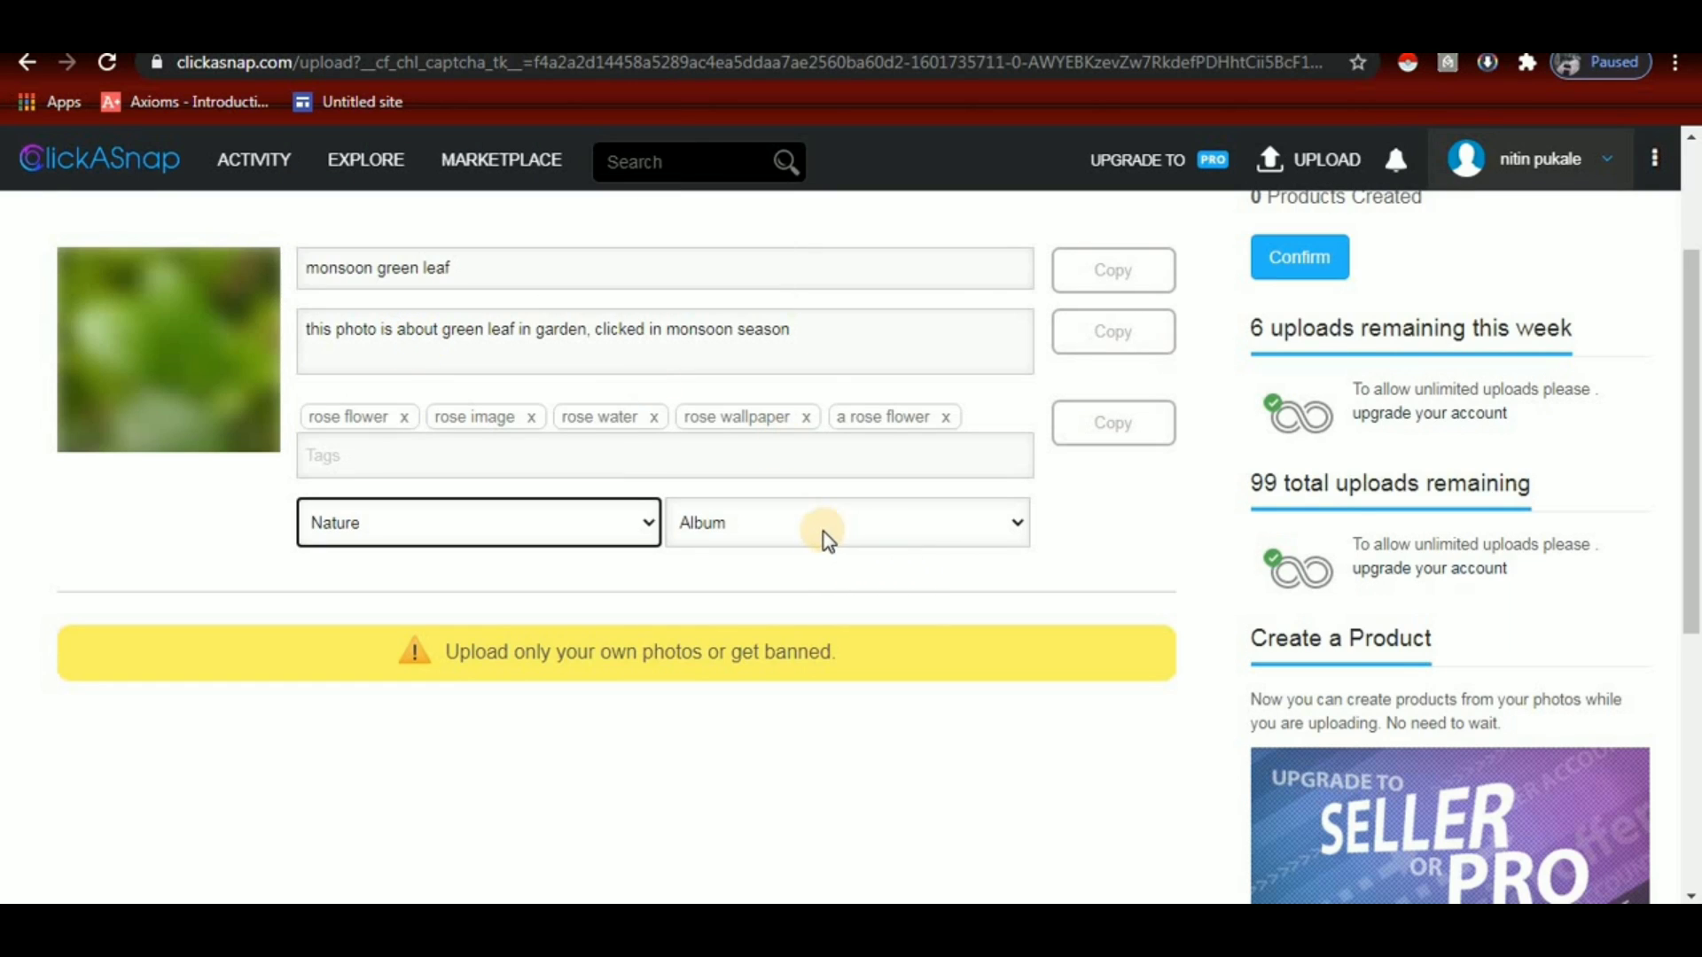
{"action": "left_click", "coordinate": [900, 530]}
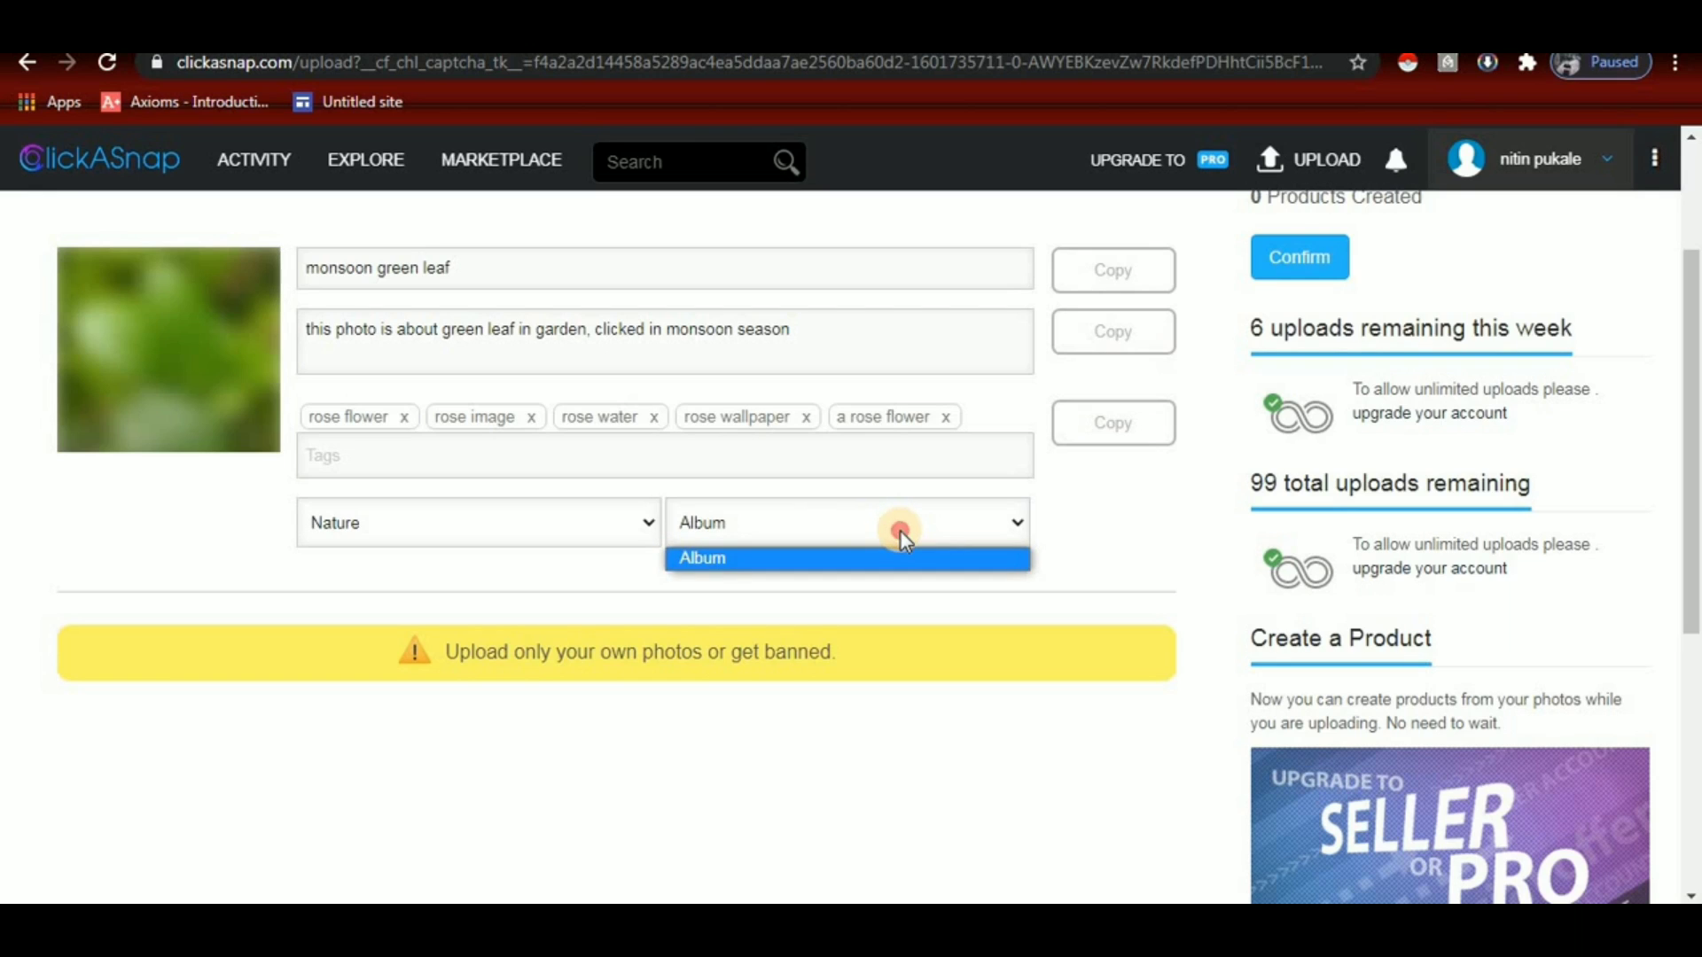
{"action": "left_click", "coordinate": [900, 530]}
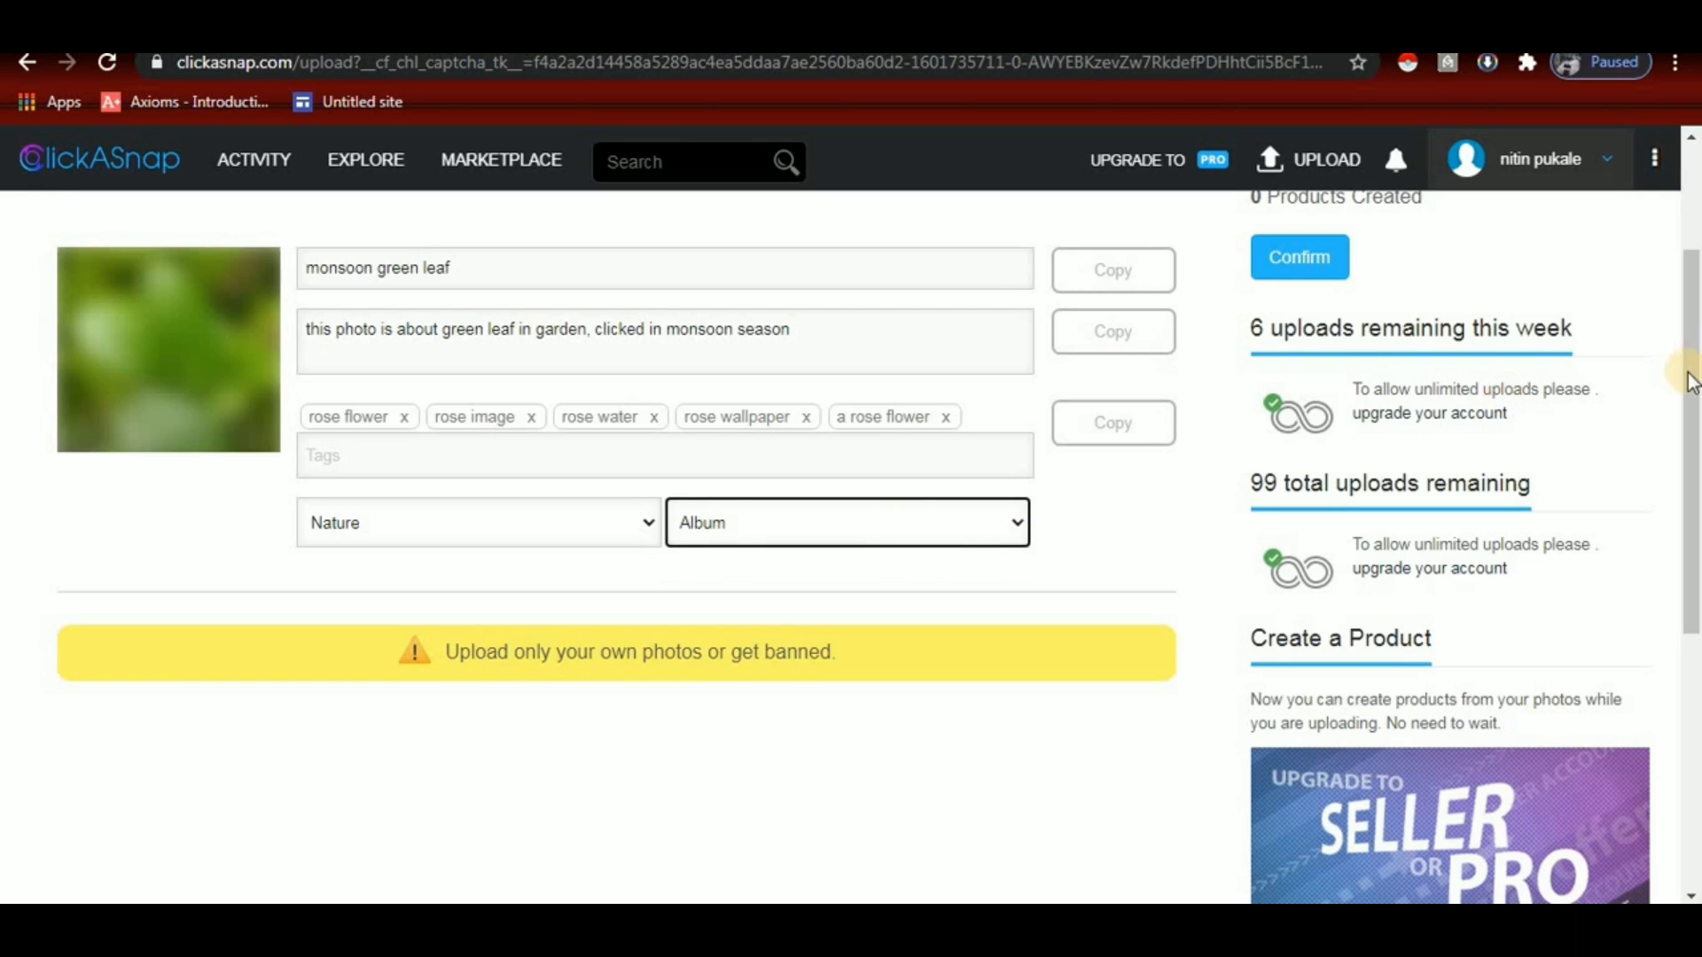
{"action": "left_click_drag", "start_coordinate": [1691, 372], "coordinate": [1693, 261]}
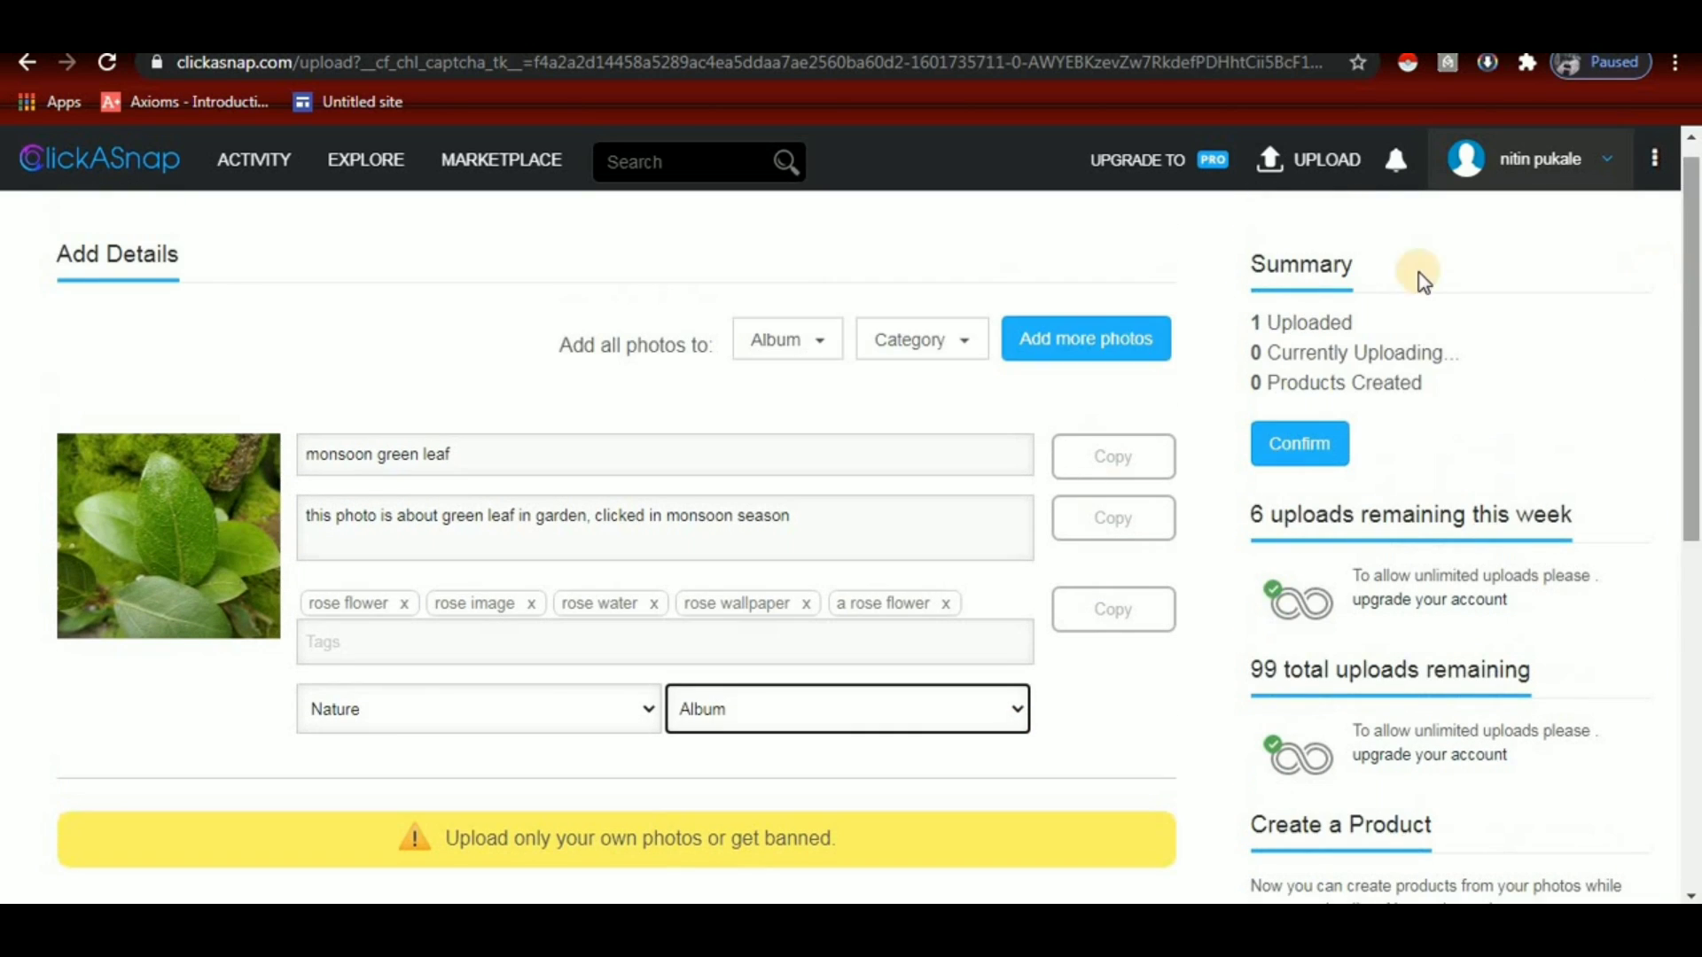
{"action": "left_click", "coordinate": [1312, 450]}
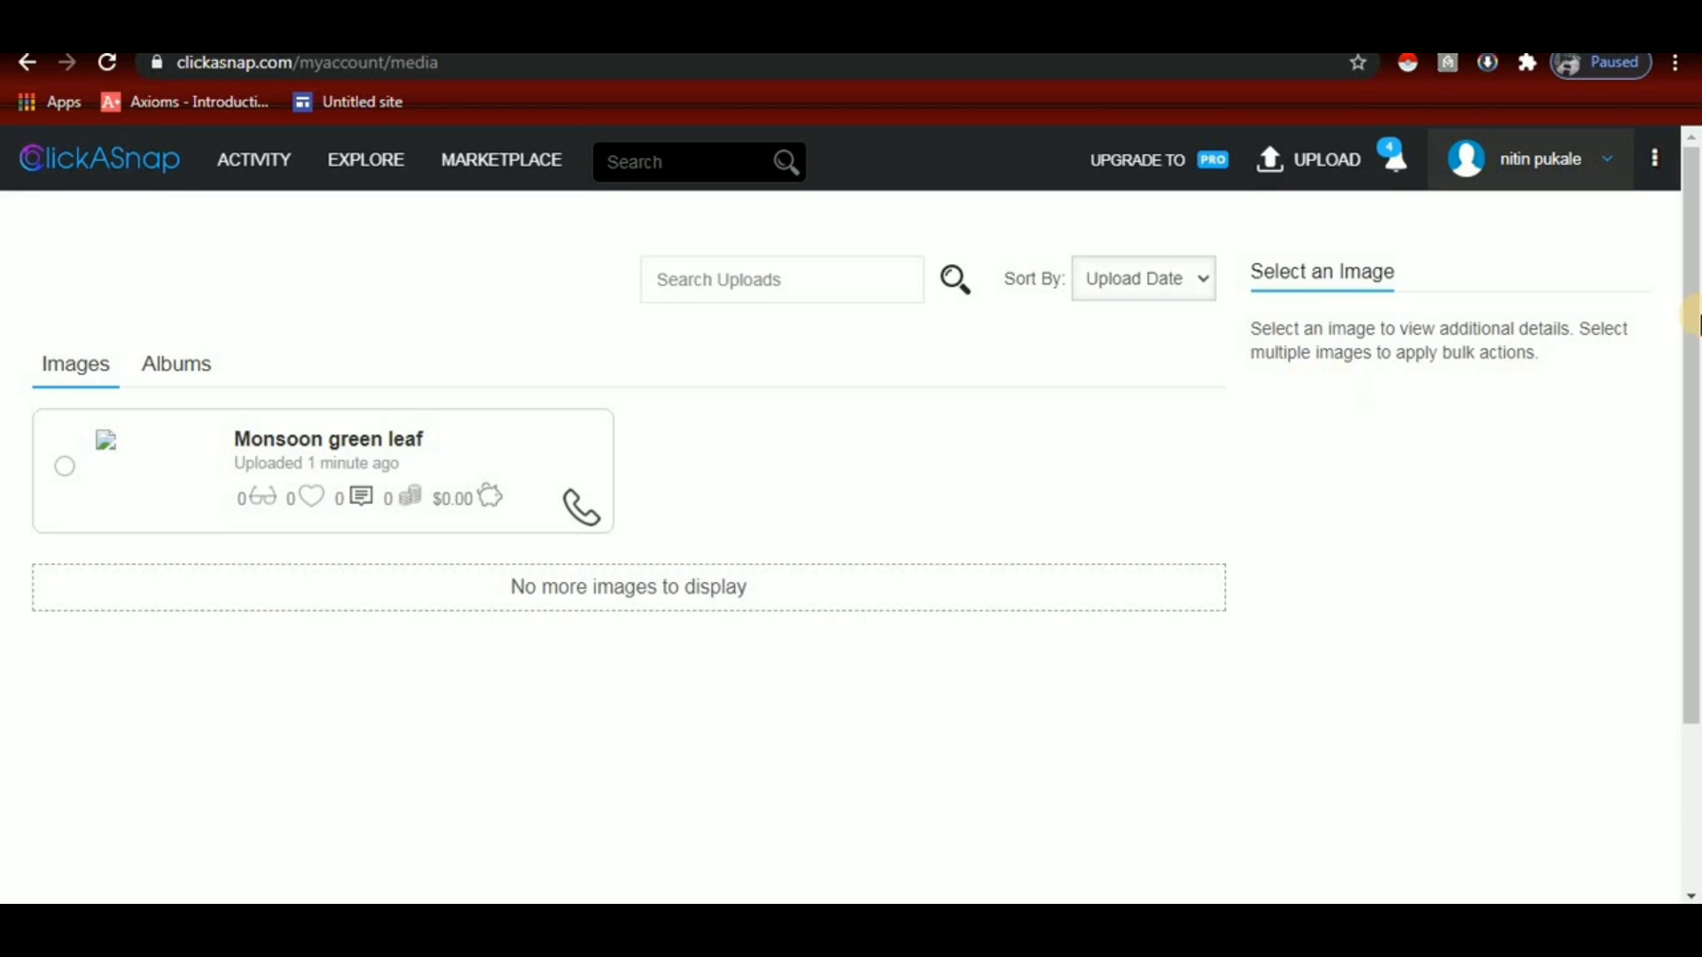
- Open the ClickASnap account settings and complete the "I am human" security check
{"action": "left_click", "coordinate": [1615, 163]}
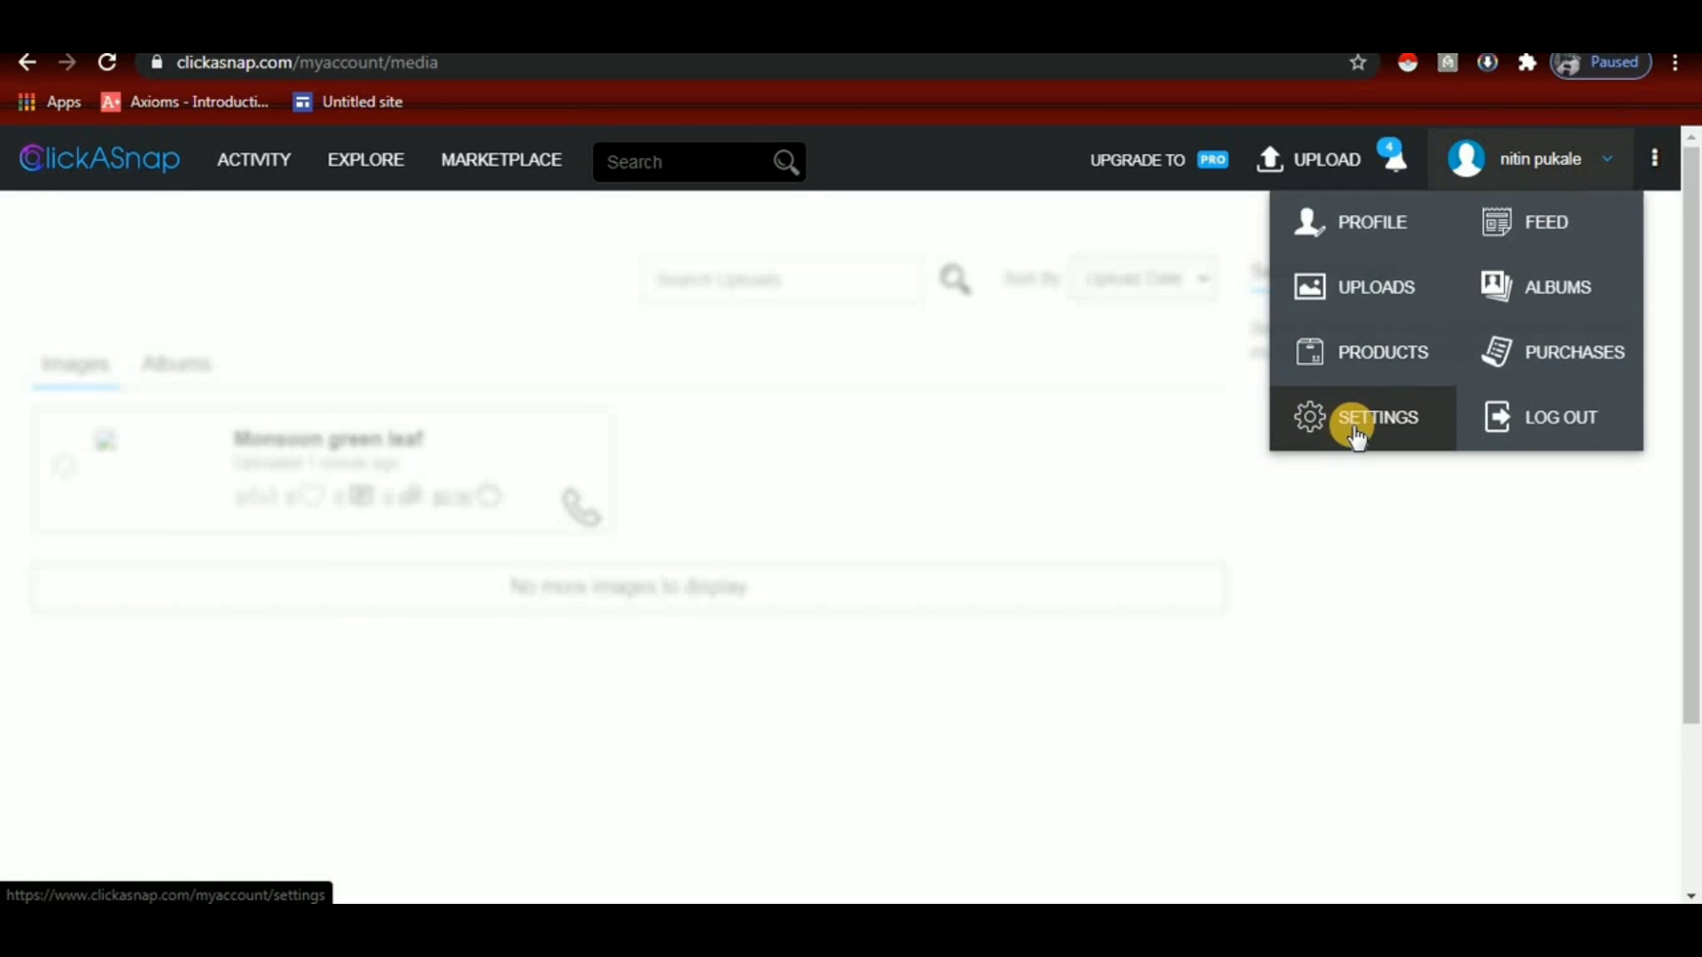
{"action": "left_click", "coordinate": [1356, 426]}
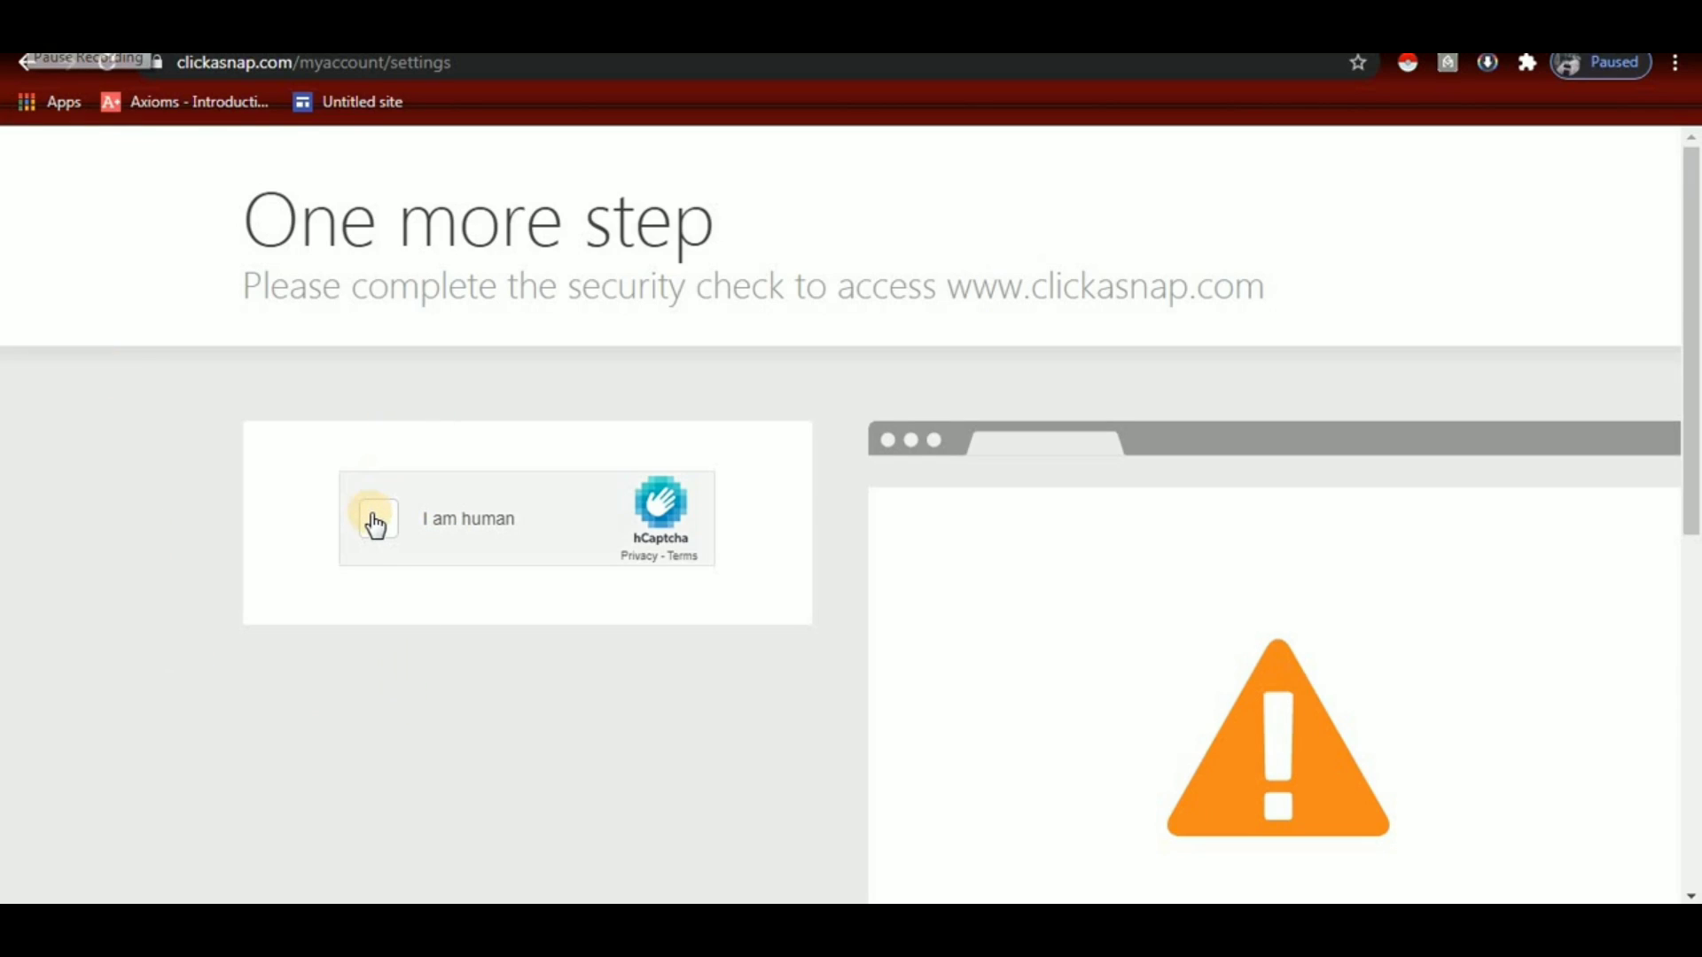
{"action": "left_click", "coordinate": [379, 523]}
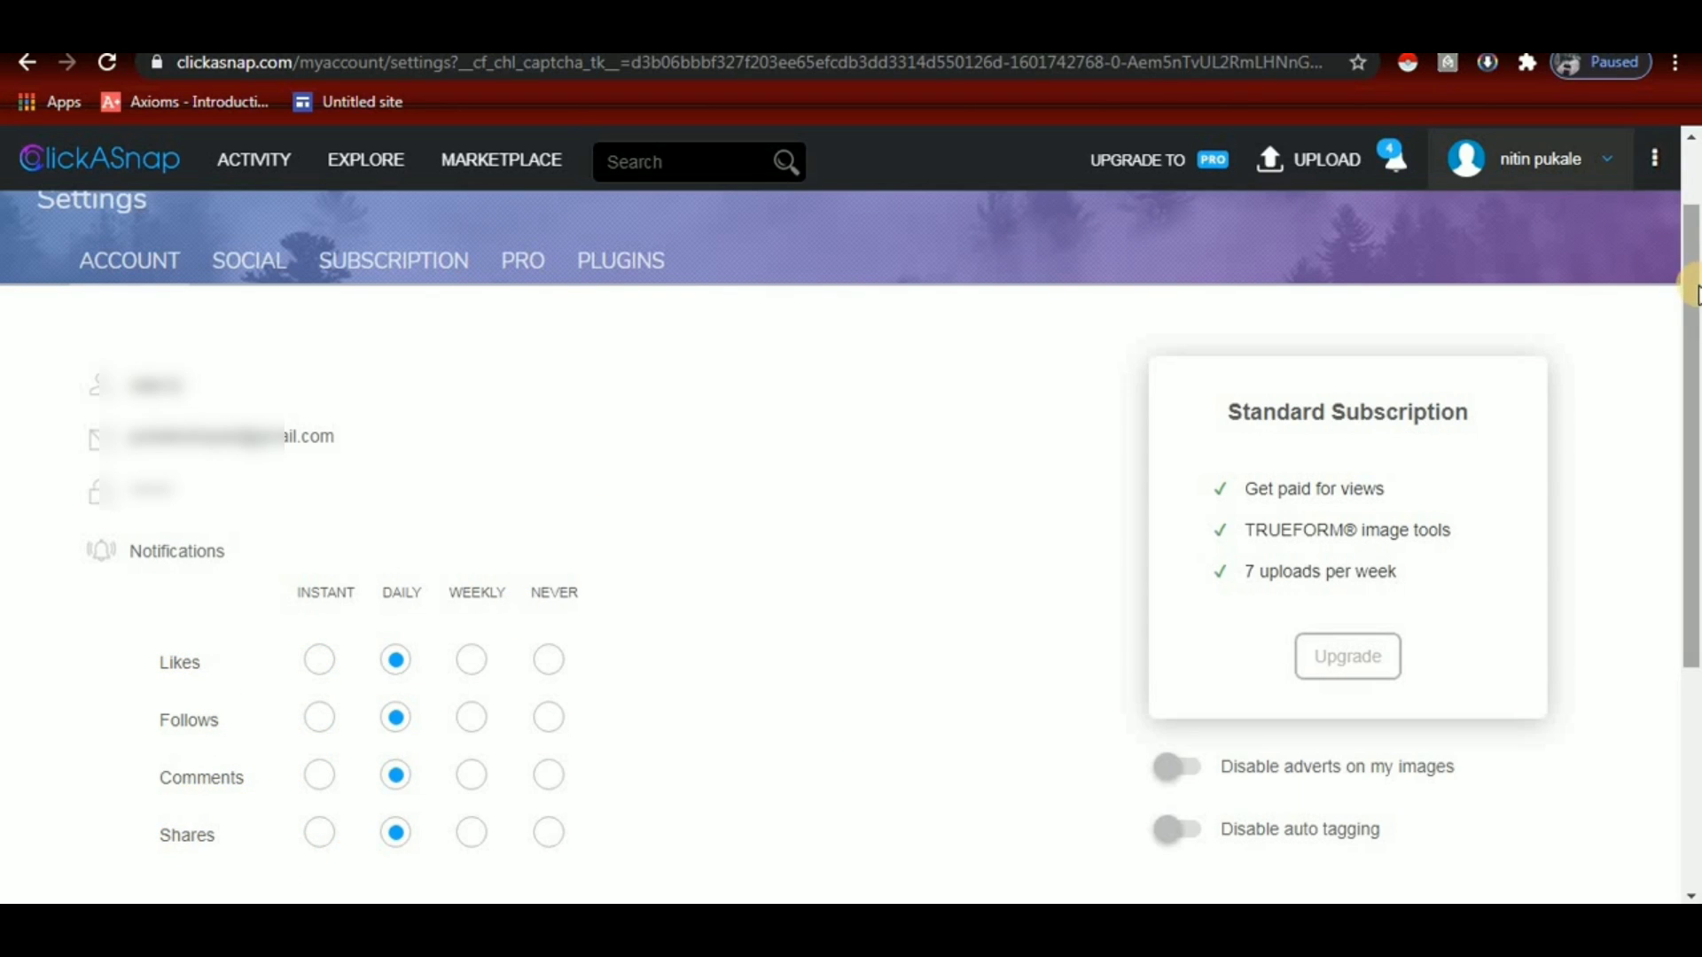
- Expand the Check Earnings details in the account settings, review them, and open the Edit Profile page
{"action": "left_click_drag", "start_coordinate": [1691, 293], "coordinate": [1694, 470]}
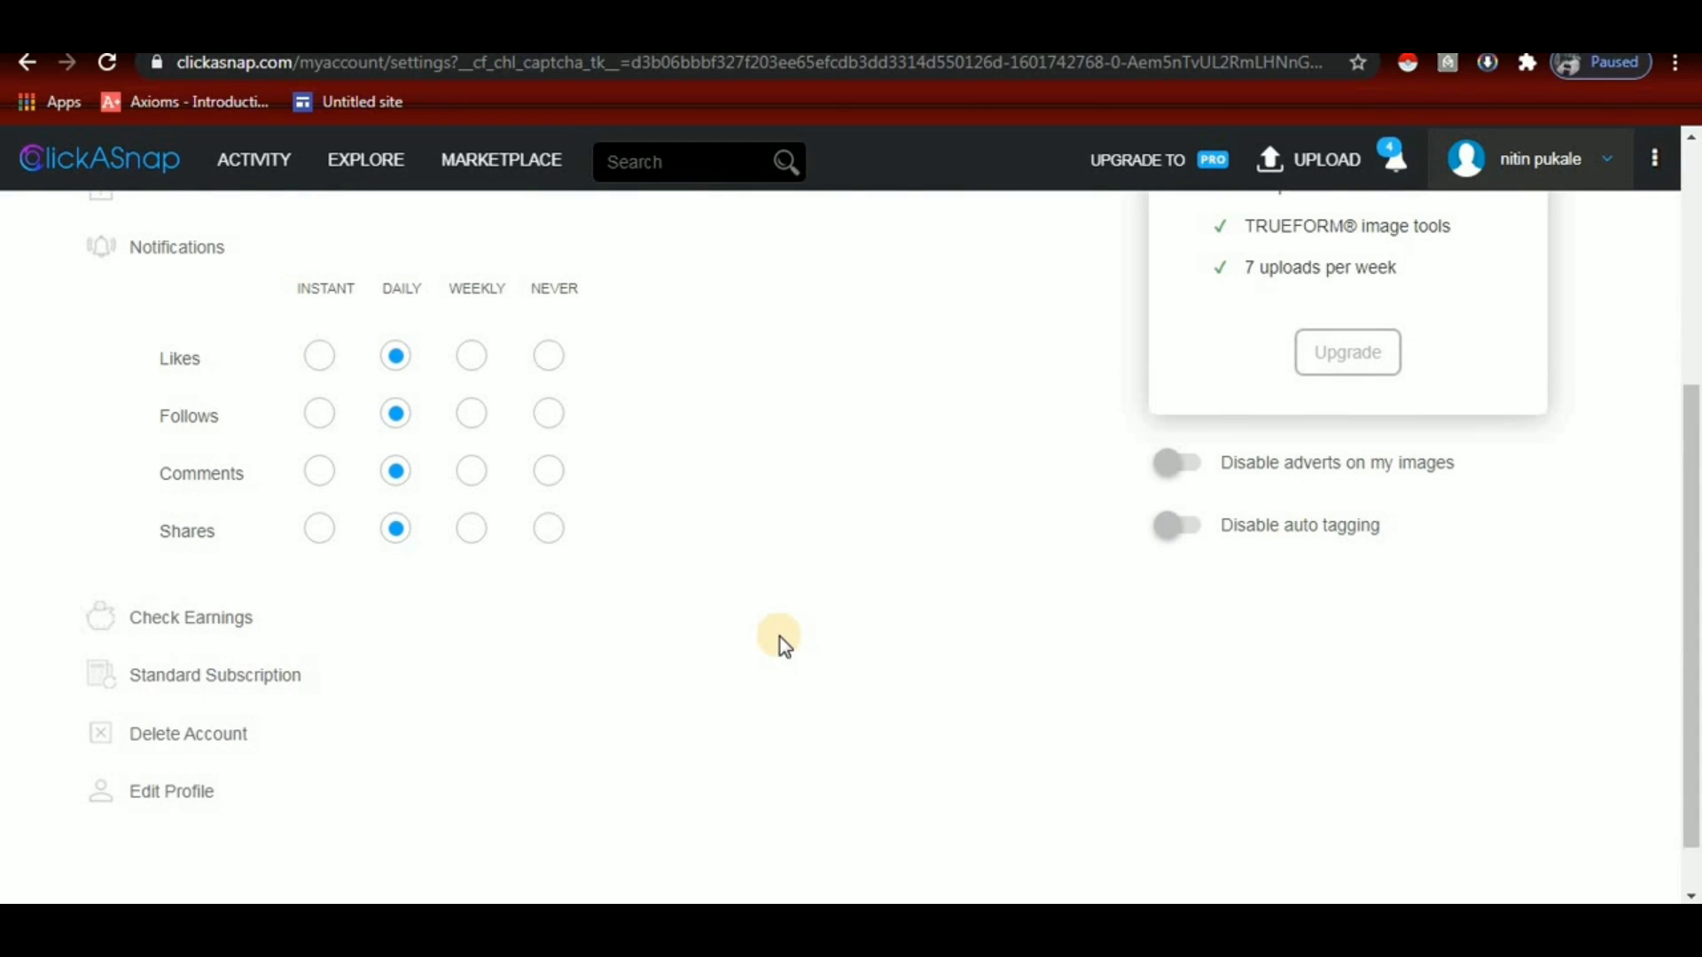
{"action": "left_click", "coordinate": [203, 624]}
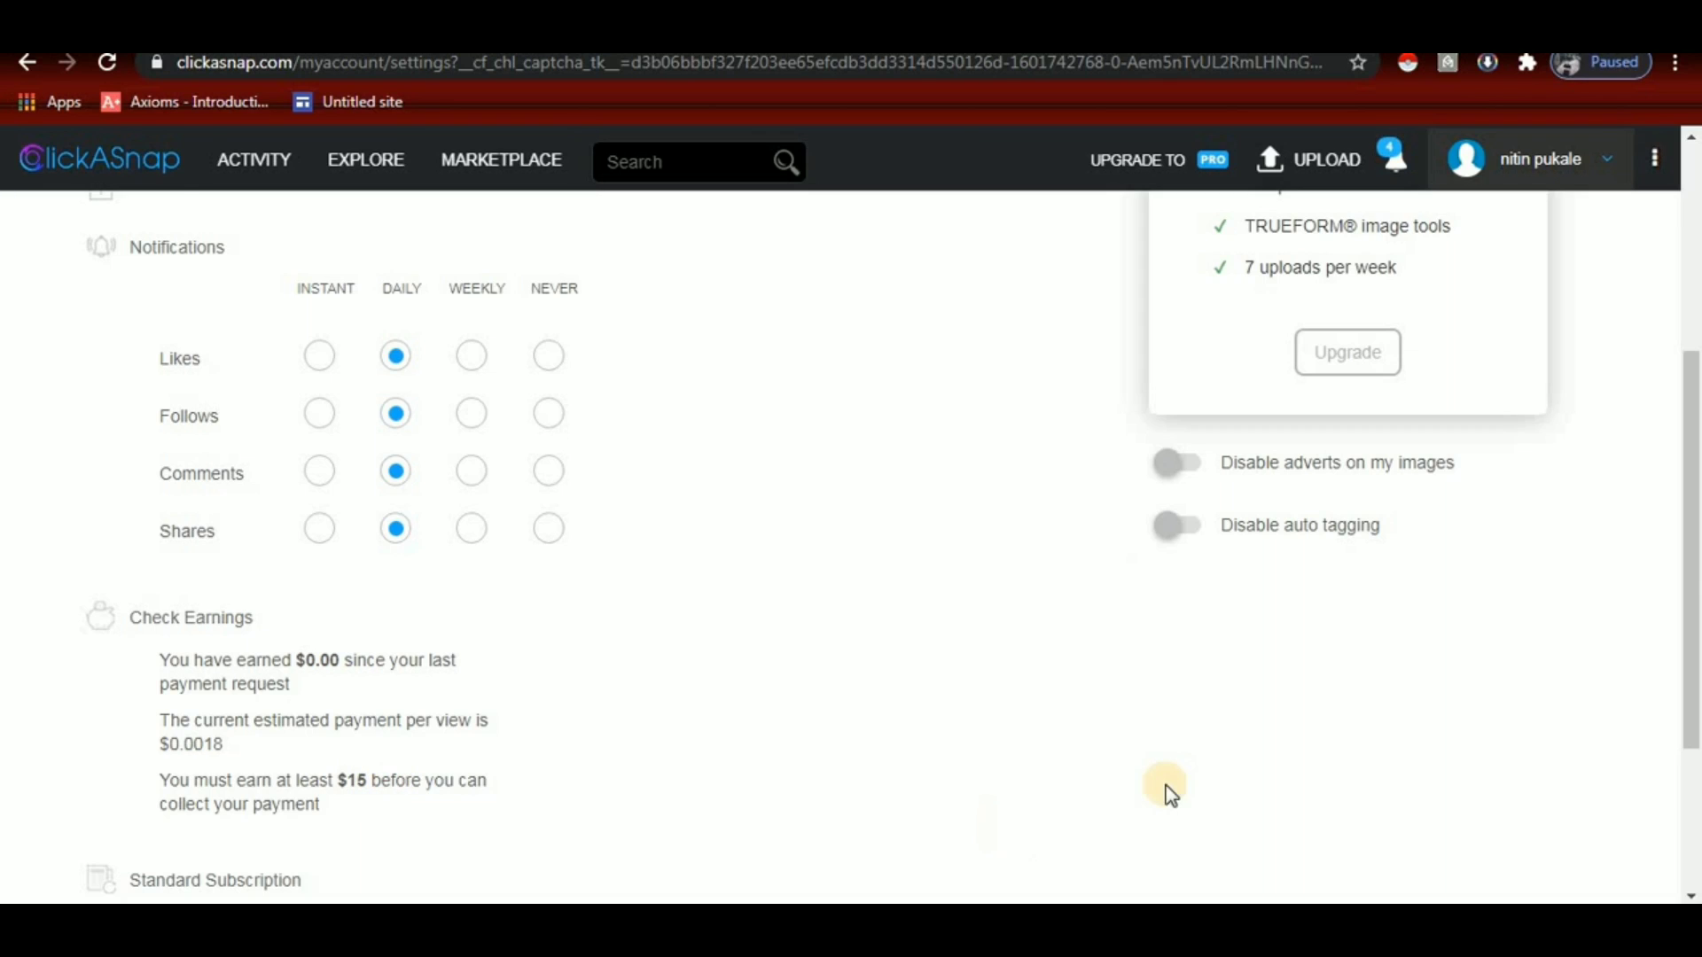
{"action": "left_click_drag", "start_coordinate": [1693, 532], "coordinate": [1691, 633]}
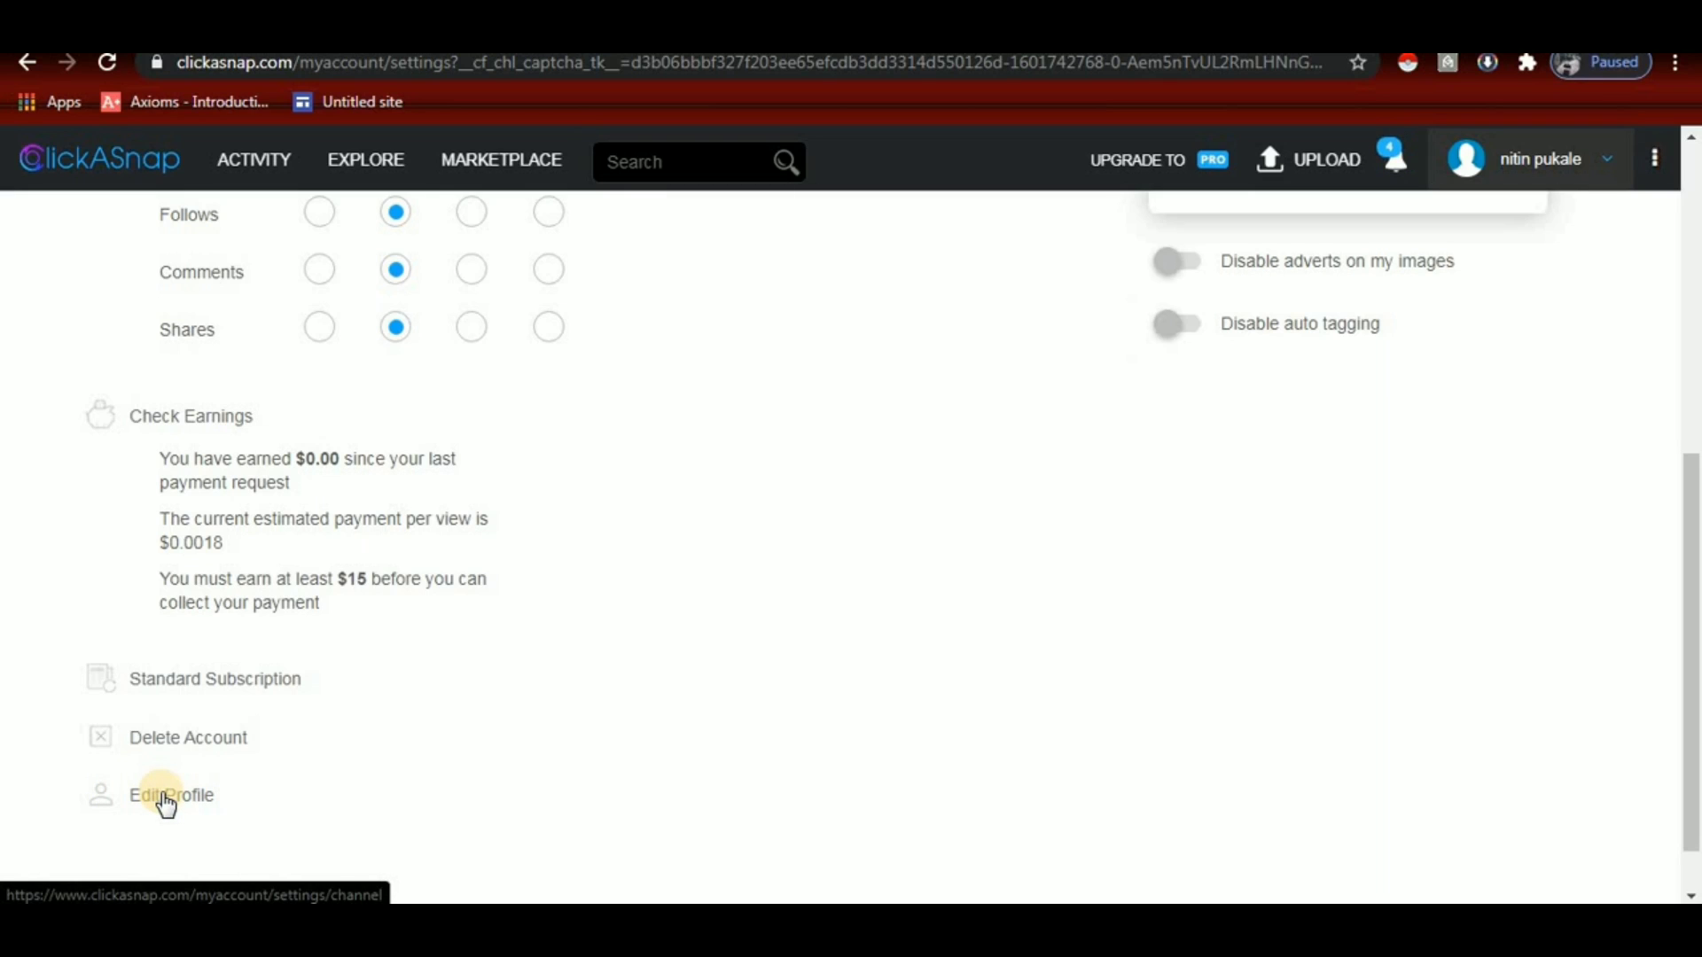
{"action": "left_click", "coordinate": [166, 805]}
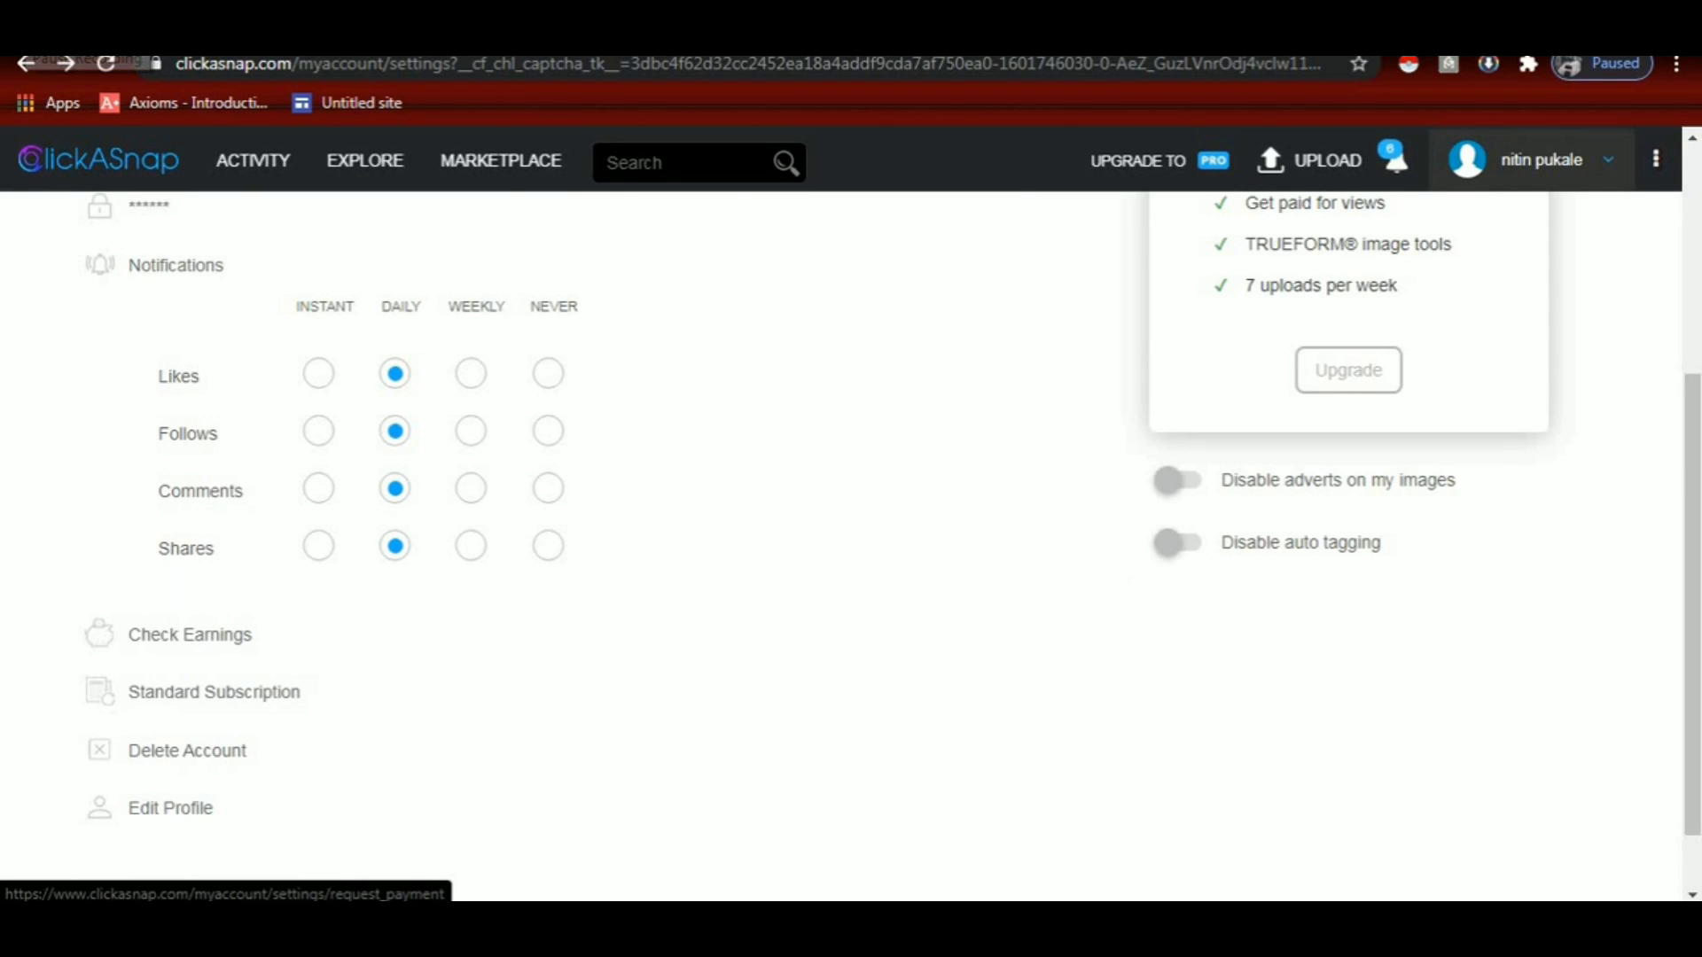
- Expand the Check Earnings details again and review the account information in the settings
{"action": "left_click", "coordinate": [156, 635]}
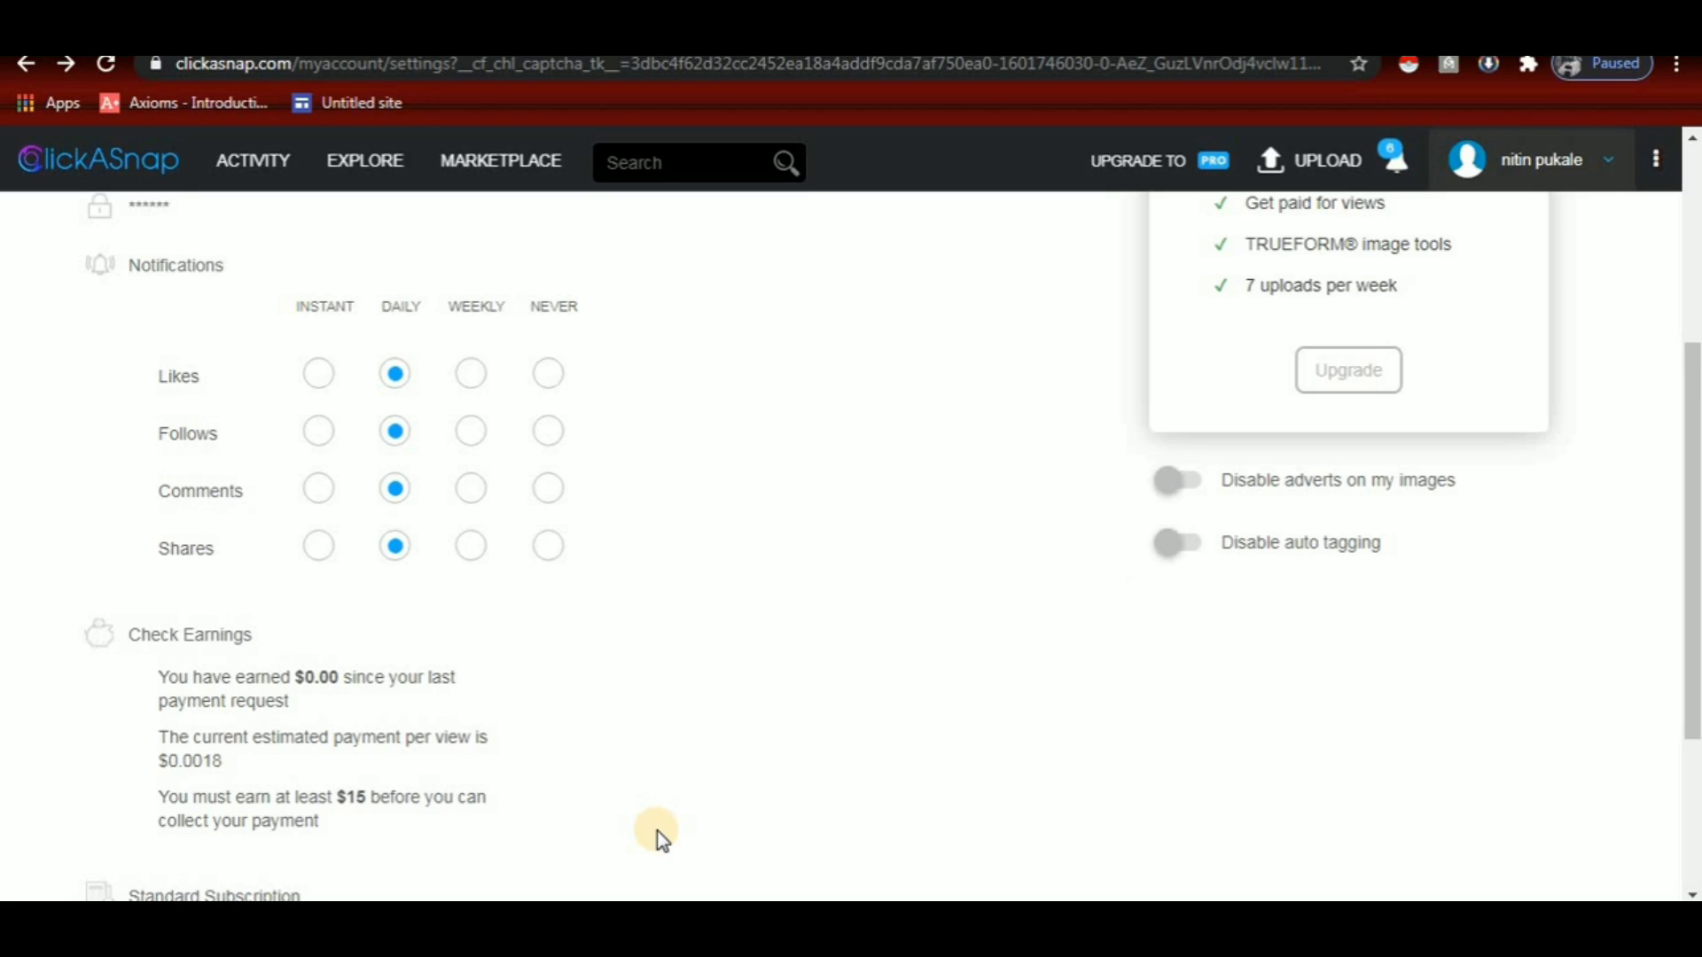
{"action": "left_click", "coordinate": [1693, 532]}
{"action": "left_click_drag", "start_coordinate": [1693, 531], "coordinate": [1693, 350]}
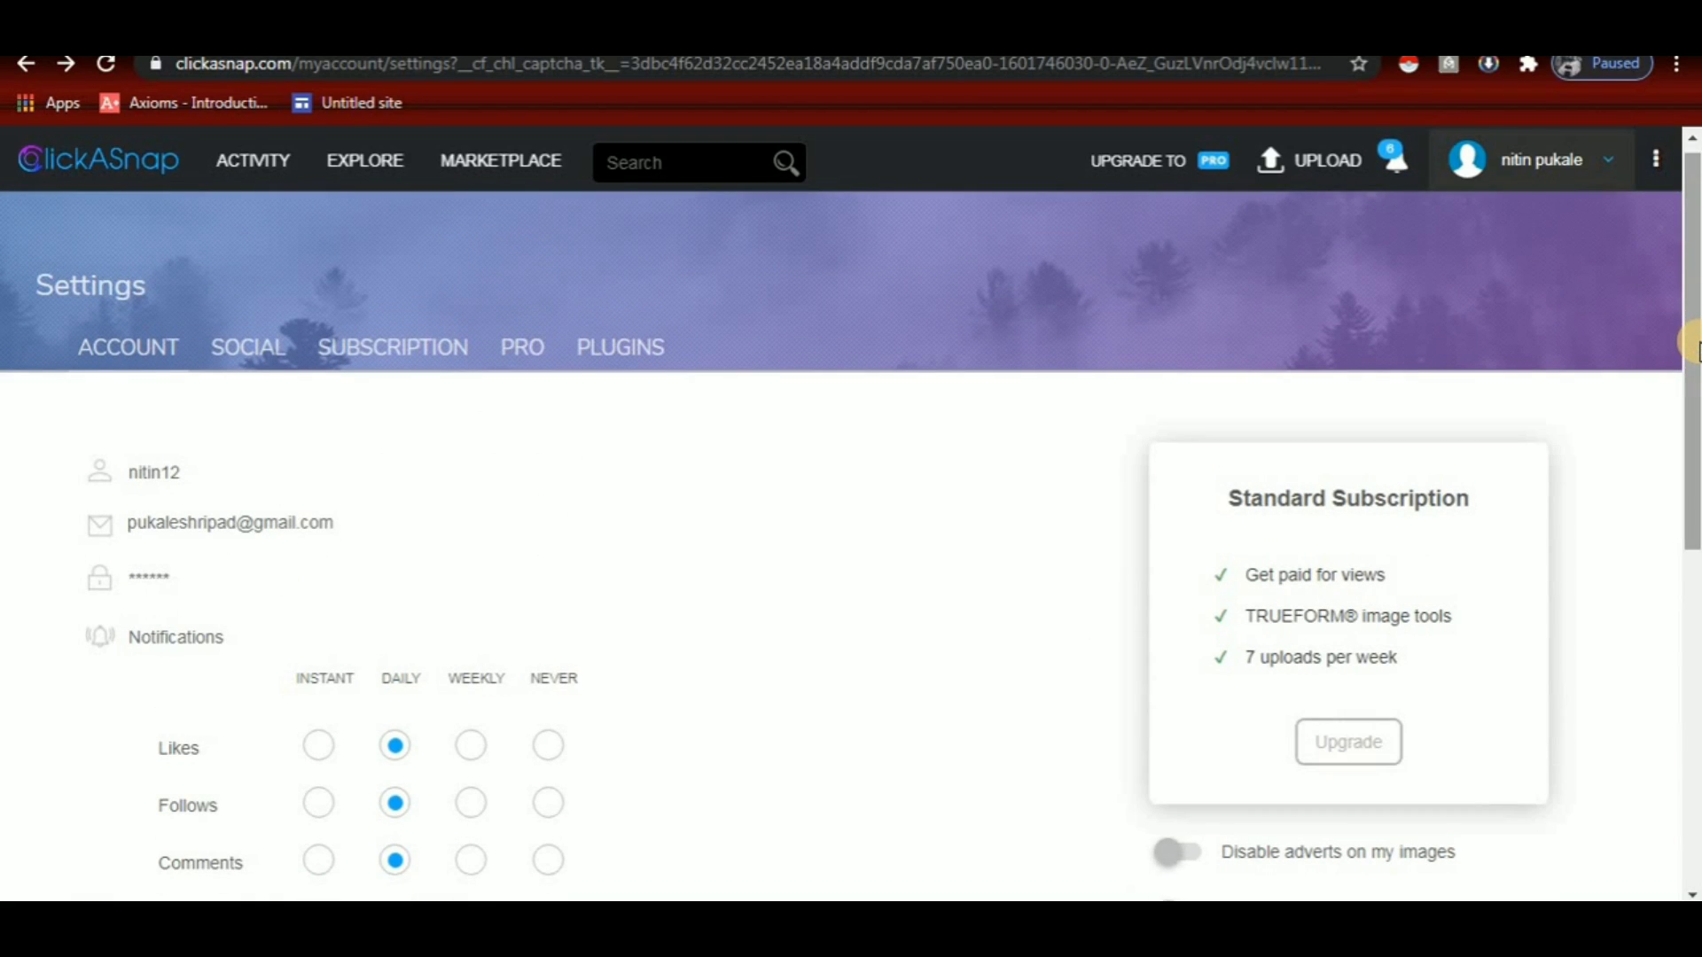